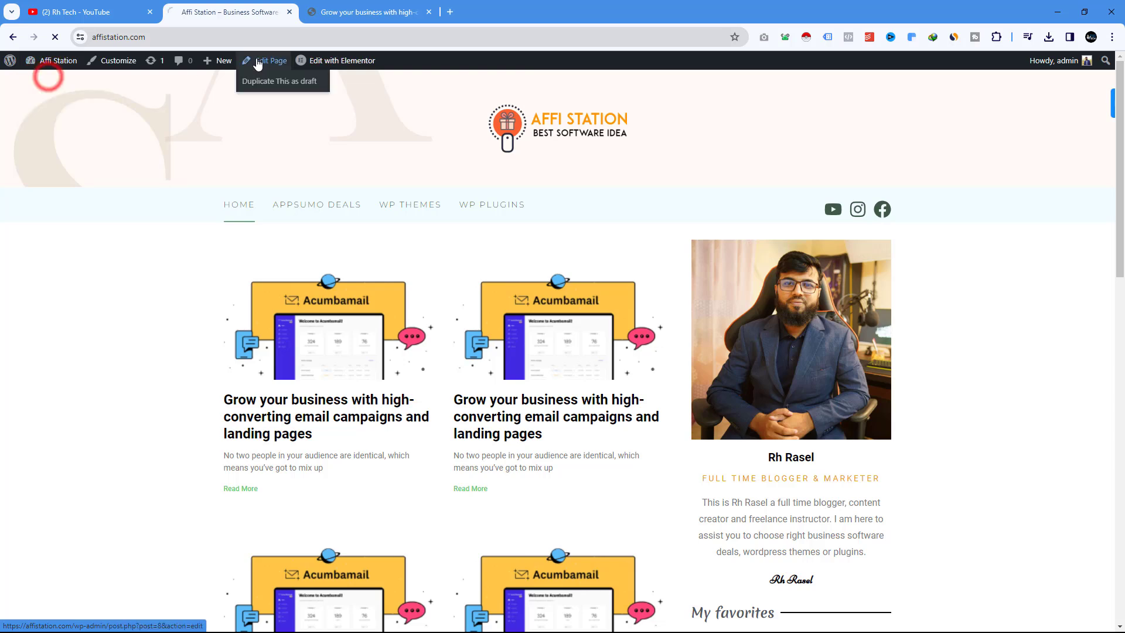
# Open the Theme Builder in its own browser tab beside the dashboard and add a new Single Page template
pyautogui.moveTo(36, 266)
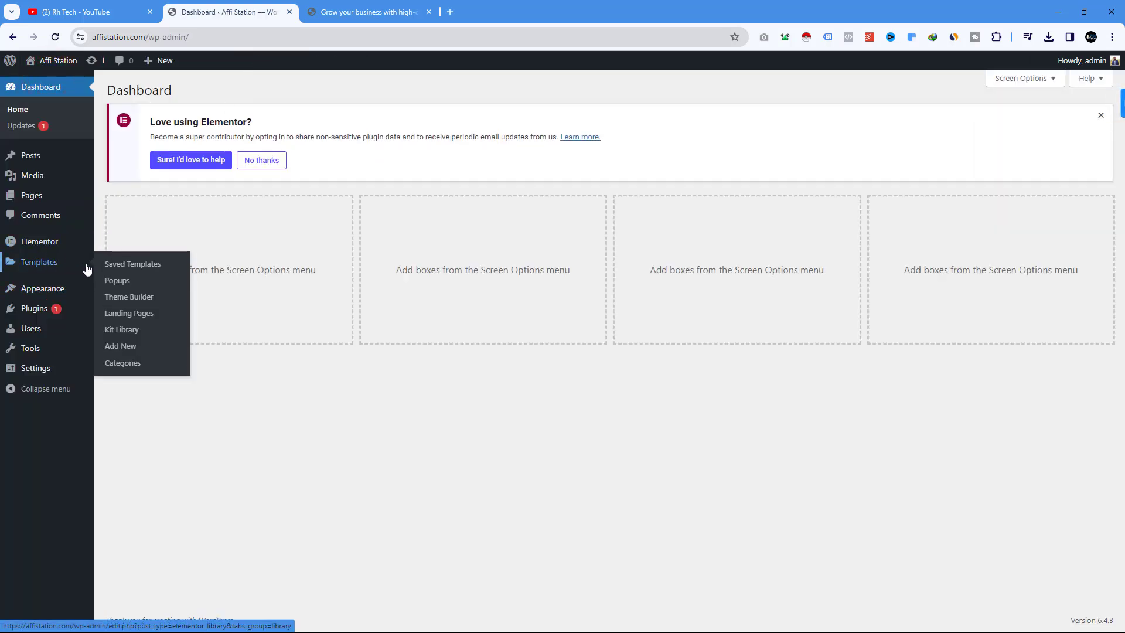
pyautogui.rightClick(127, 302)
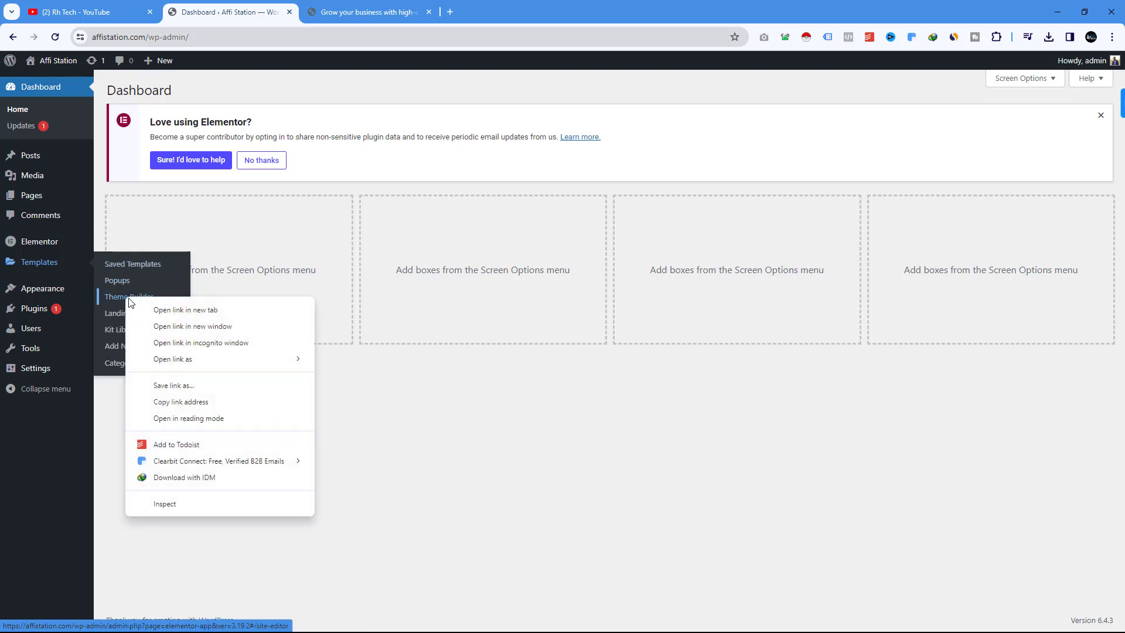
pyautogui.click(146, 305)
pyautogui.click(471, 10)
pyautogui.moveTo(471, 10); pyautogui.dragTo(410, 10)
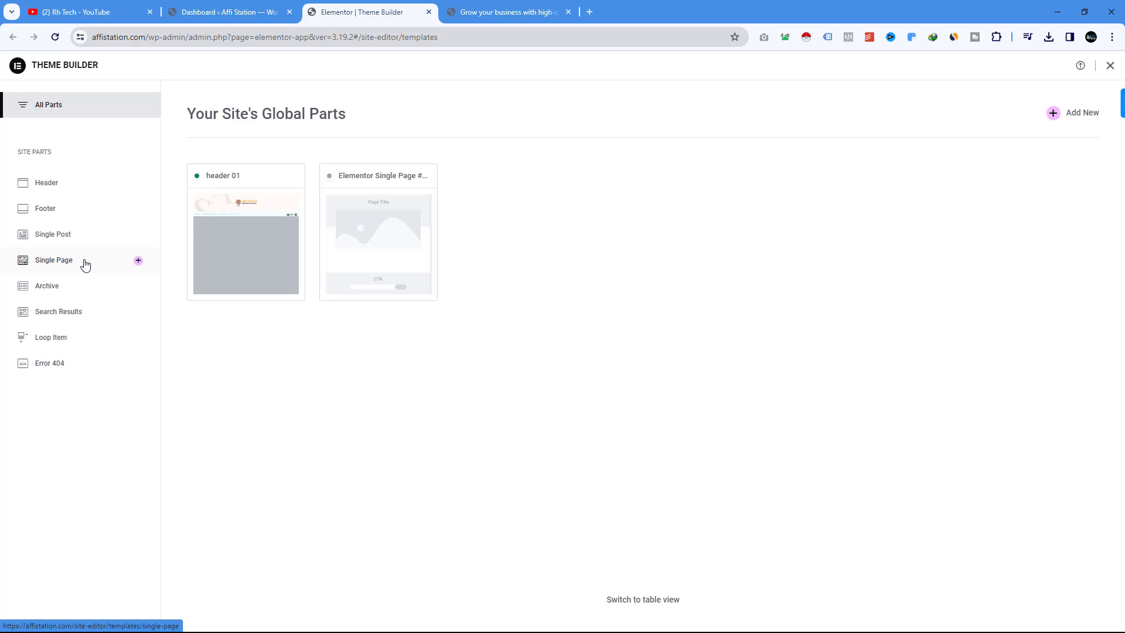
pyautogui.click(141, 261)
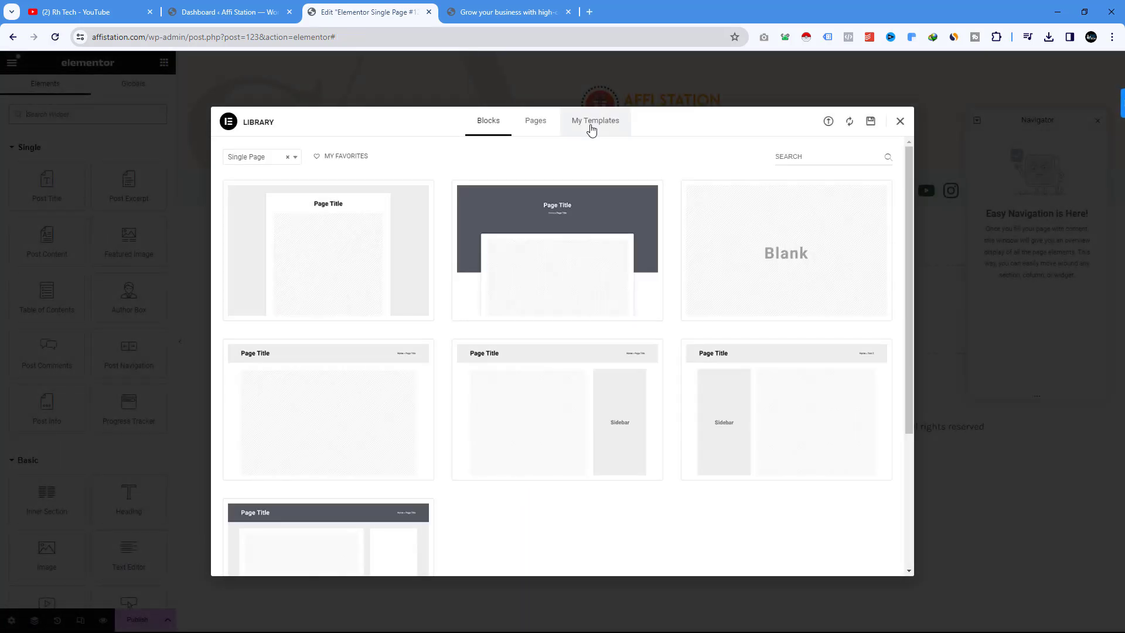
# Check the saved templates in the library, close it without inserting anything, and hide the Navigator
pyautogui.click(592, 130)
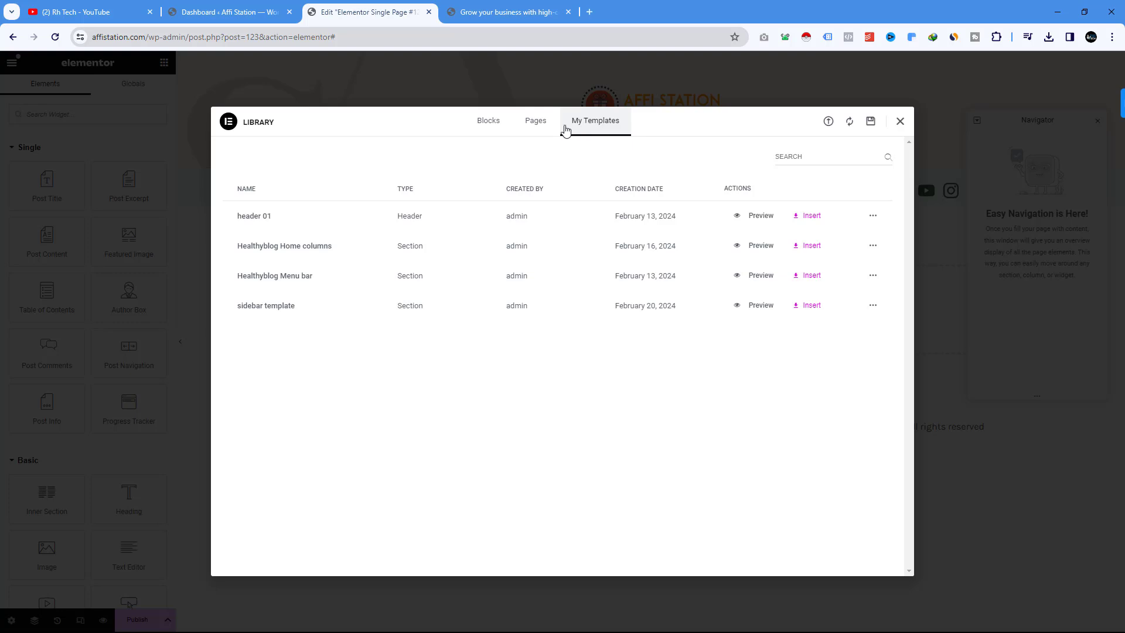
pyautogui.click(535, 122)
pyautogui.click(610, 129)
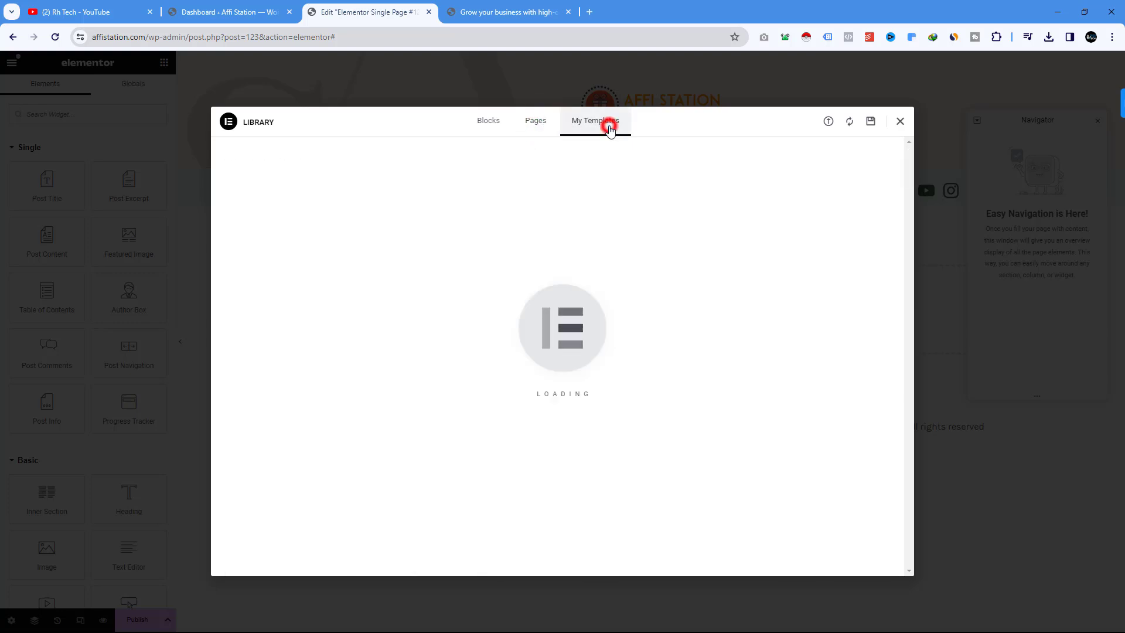
pyautogui.click(901, 122)
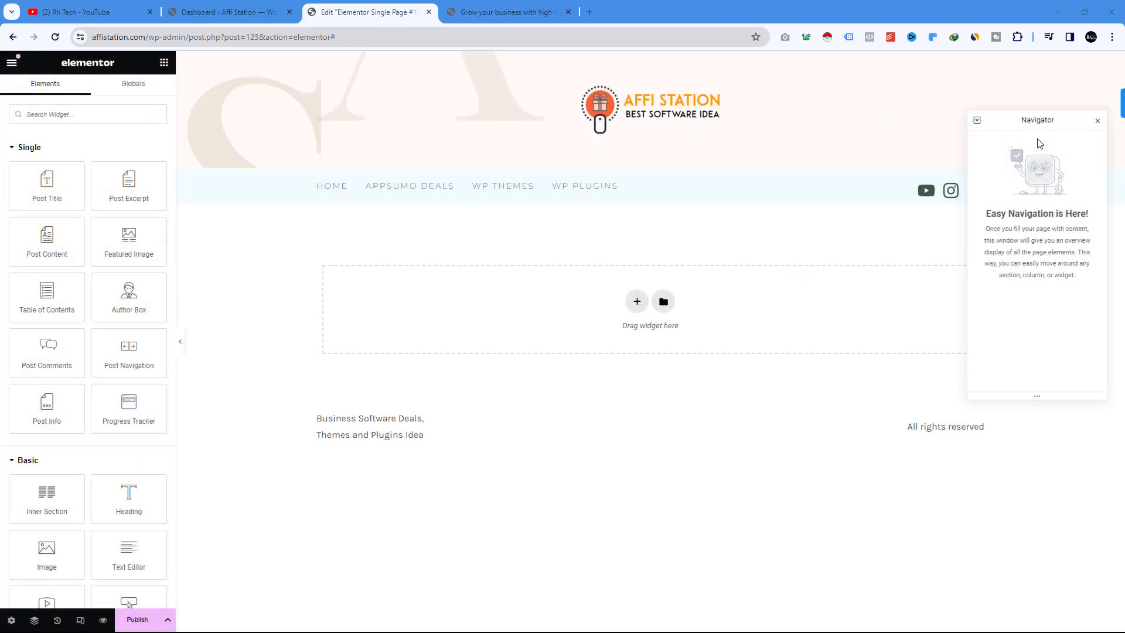
pyautogui.click(1097, 122)
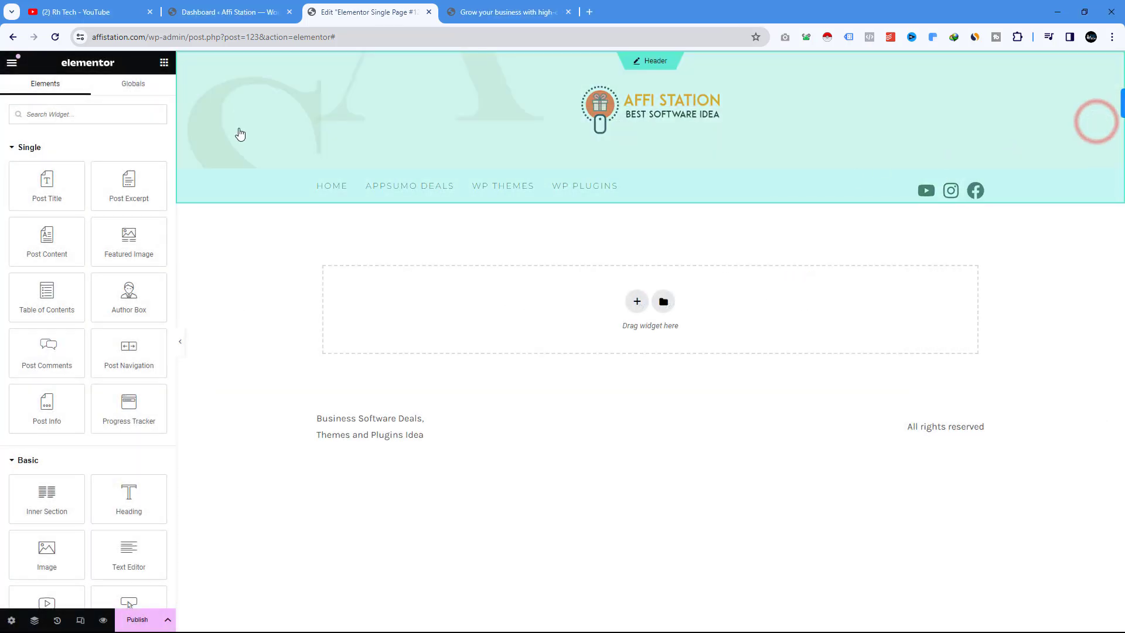
# Open the site's home page in a new browser tab beside the dashboard and edit it with Elementor
pyautogui.click(214, 12)
pyautogui.moveTo(69, 63)
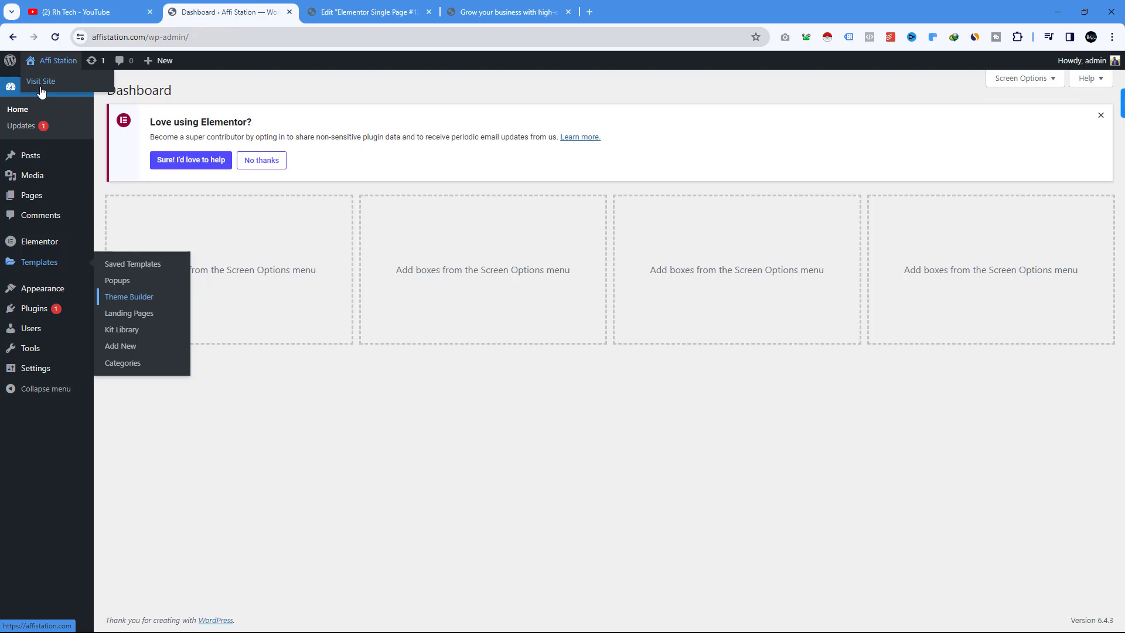
pyautogui.rightClick(41, 90)
pyautogui.click(74, 98)
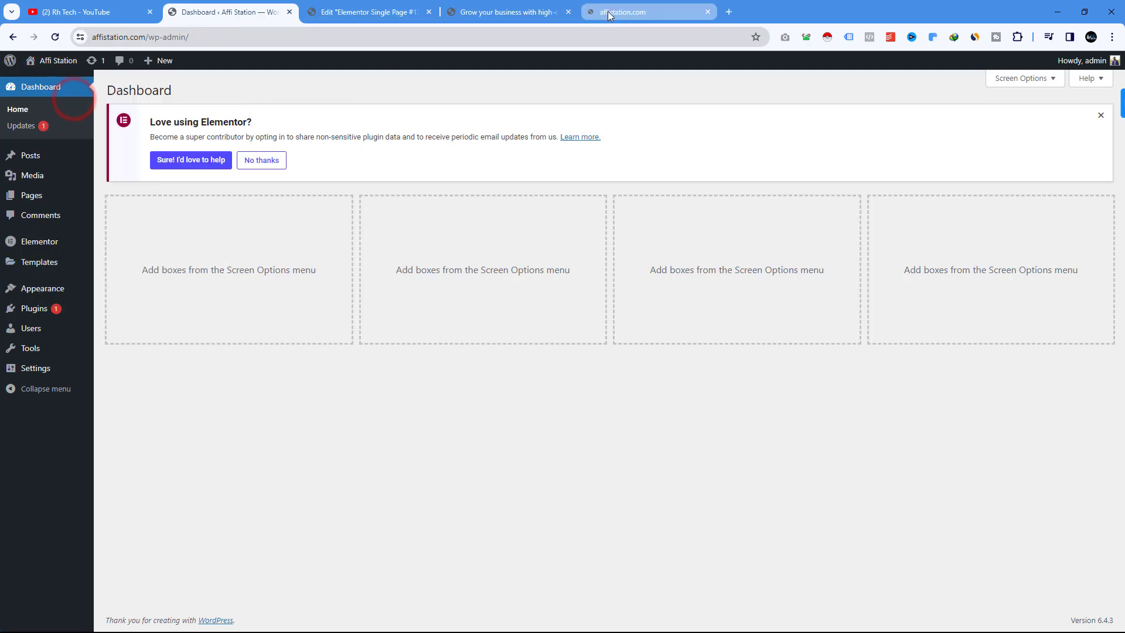
pyautogui.moveTo(624, 13); pyautogui.dragTo(354, 15)
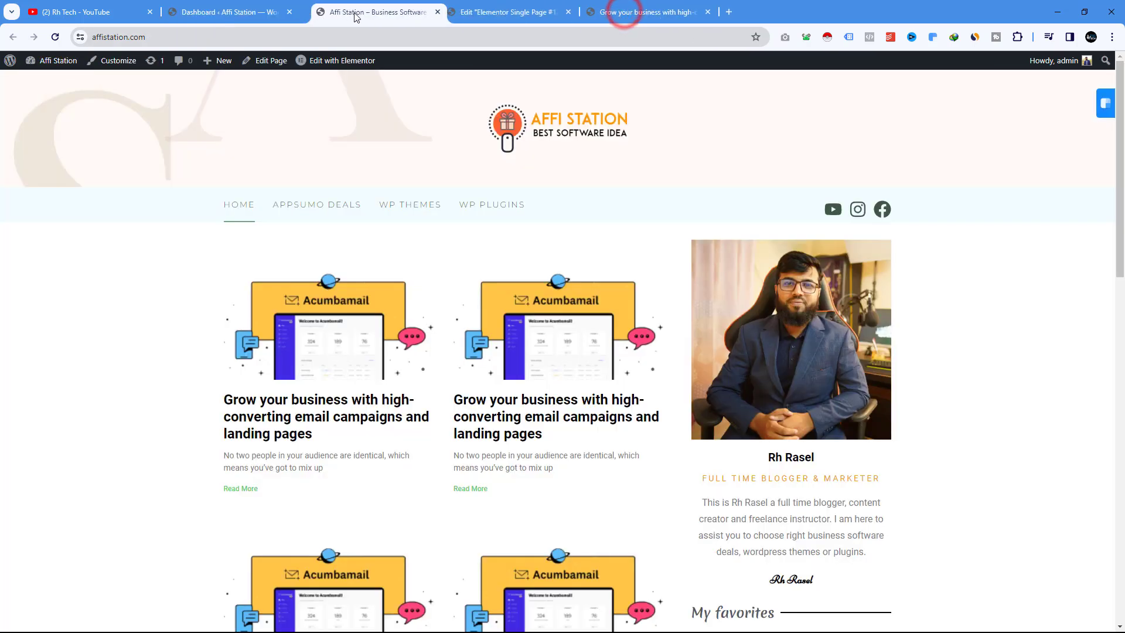
pyautogui.click(329, 61)
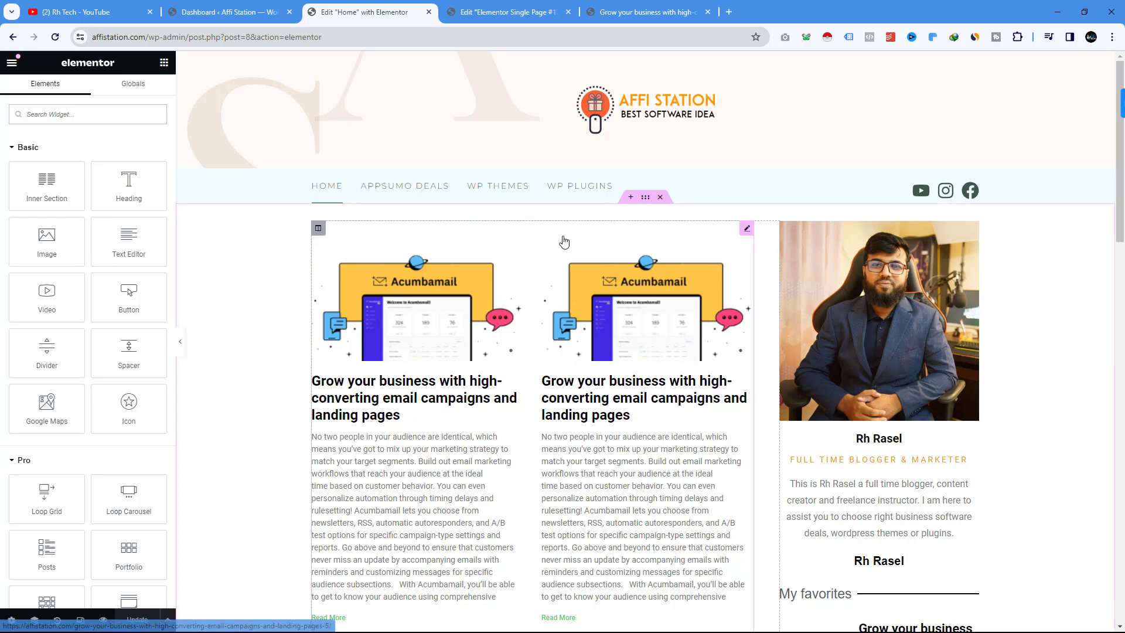
# Copy the home page's main section containing the posts grid and the sidebar
pyautogui.rightClick(645, 200)
pyautogui.click(671, 255)
pyautogui.scroll(-5, 675, 329)
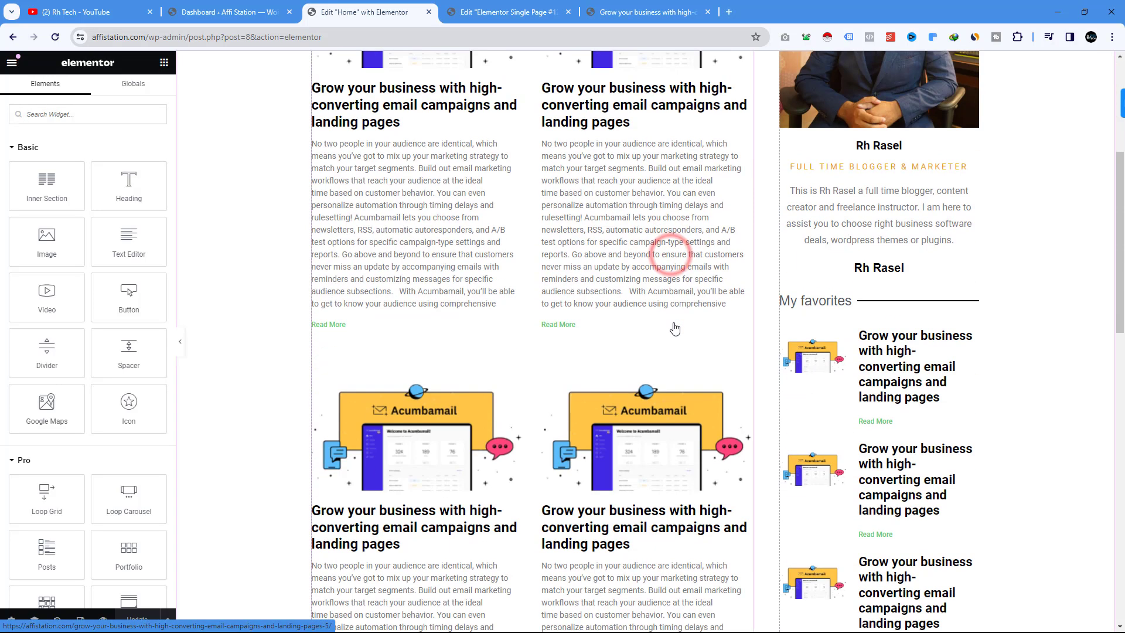
pyautogui.scroll(-10, 674, 325)
pyautogui.scroll(12, 673, 319)
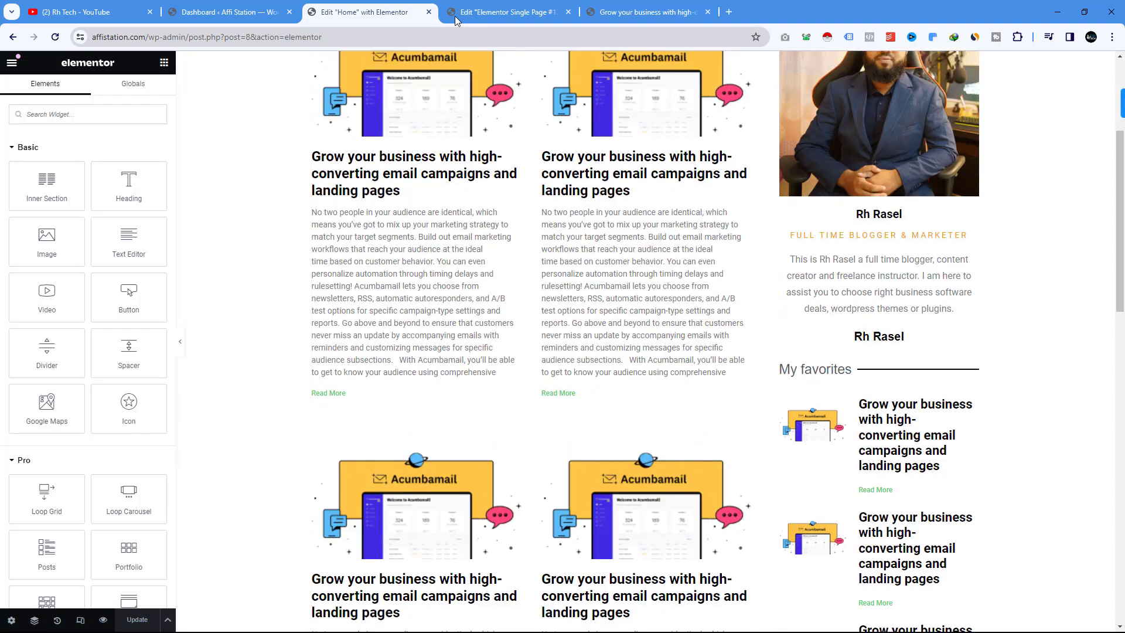
# Paste the copied section into the empty area of the Single Page template
pyautogui.click(468, 13)
pyautogui.rightClick(490, 256)
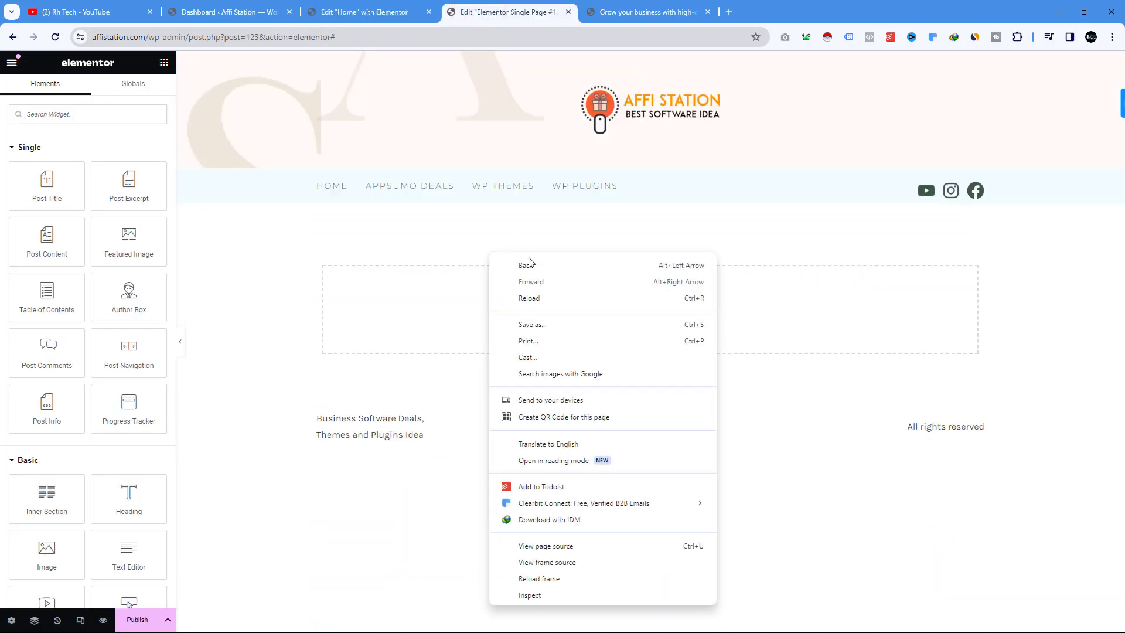
pyautogui.click(459, 299)
pyautogui.rightClick(417, 296)
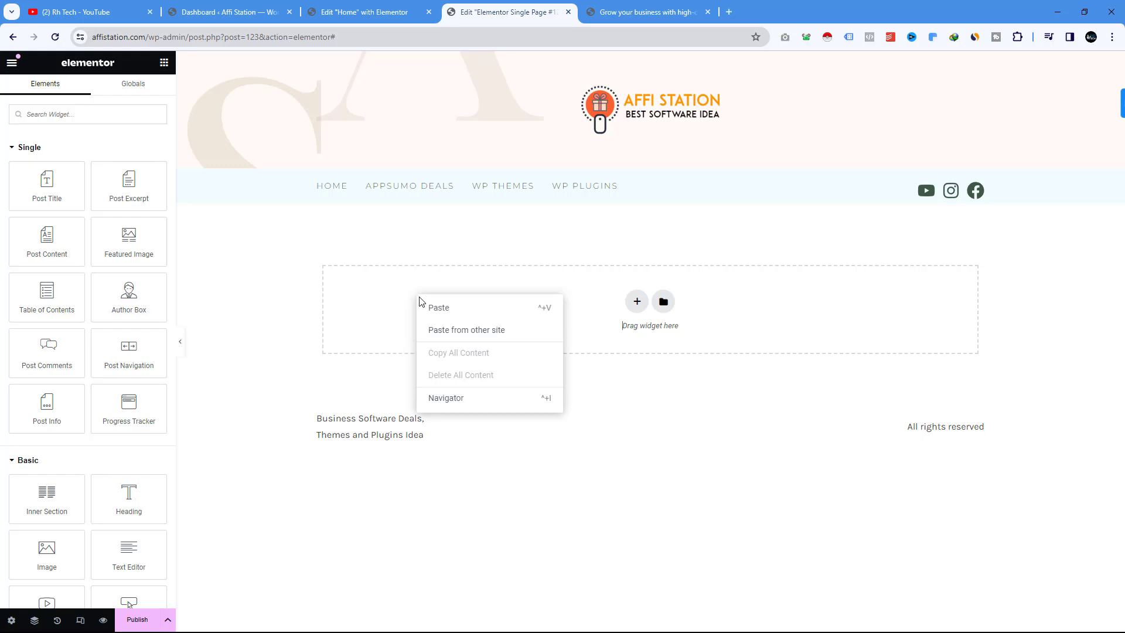
pyautogui.click(463, 308)
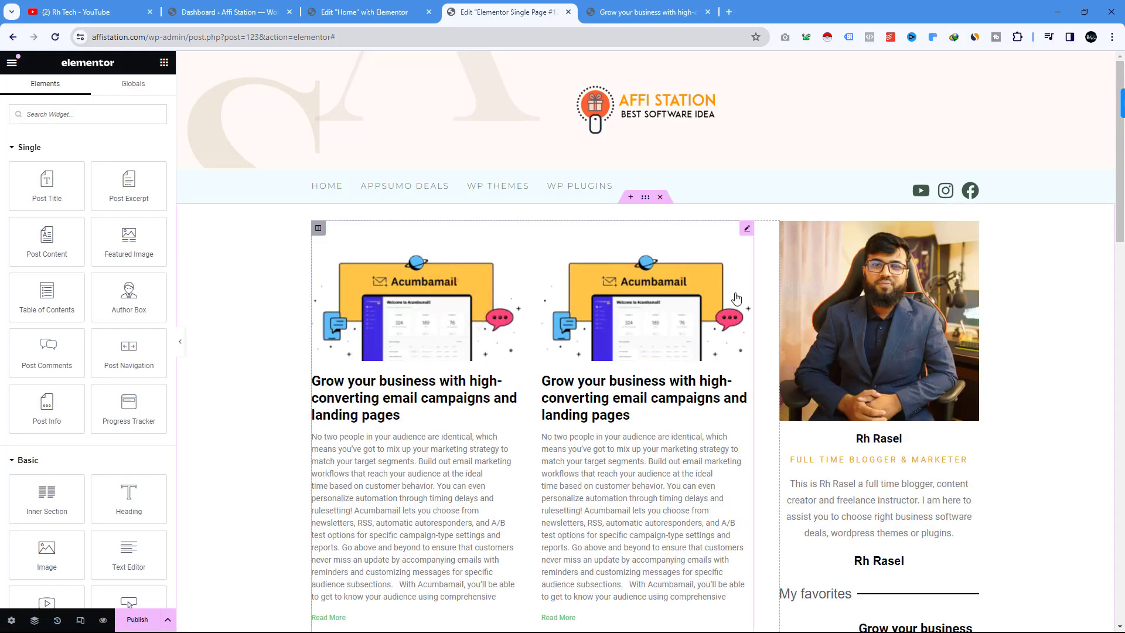
# Delete the posts grid widget from the pasted section's wide column, keeping the sidebar column
pyautogui.scroll(-15, 735, 305)
pyautogui.scroll(7, 732, 314)
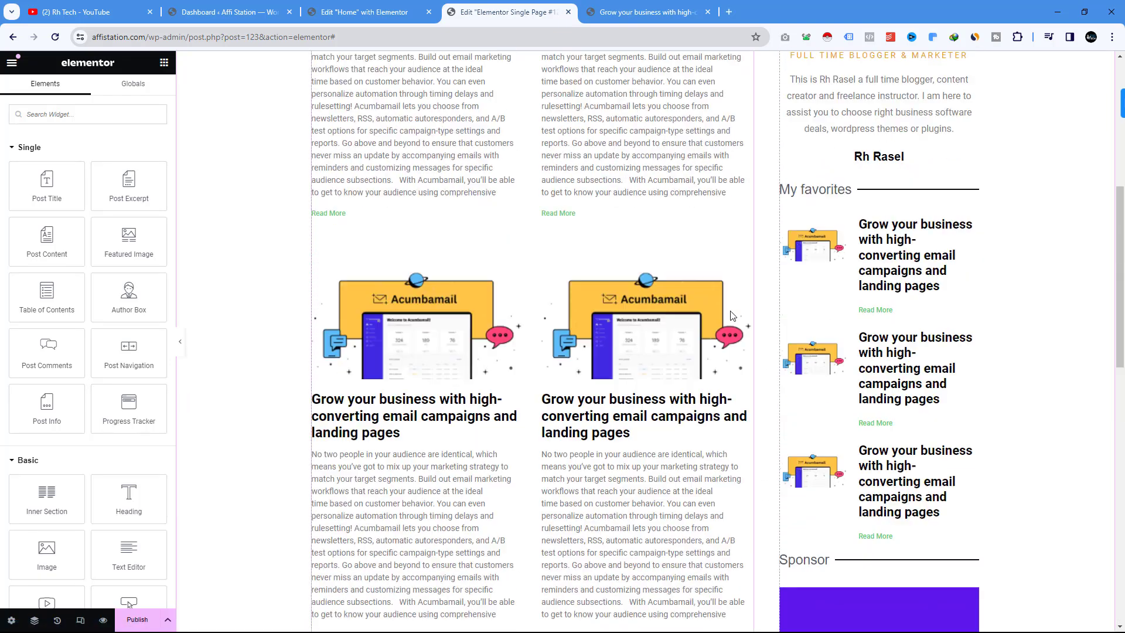
pyautogui.scroll(10, 733, 313)
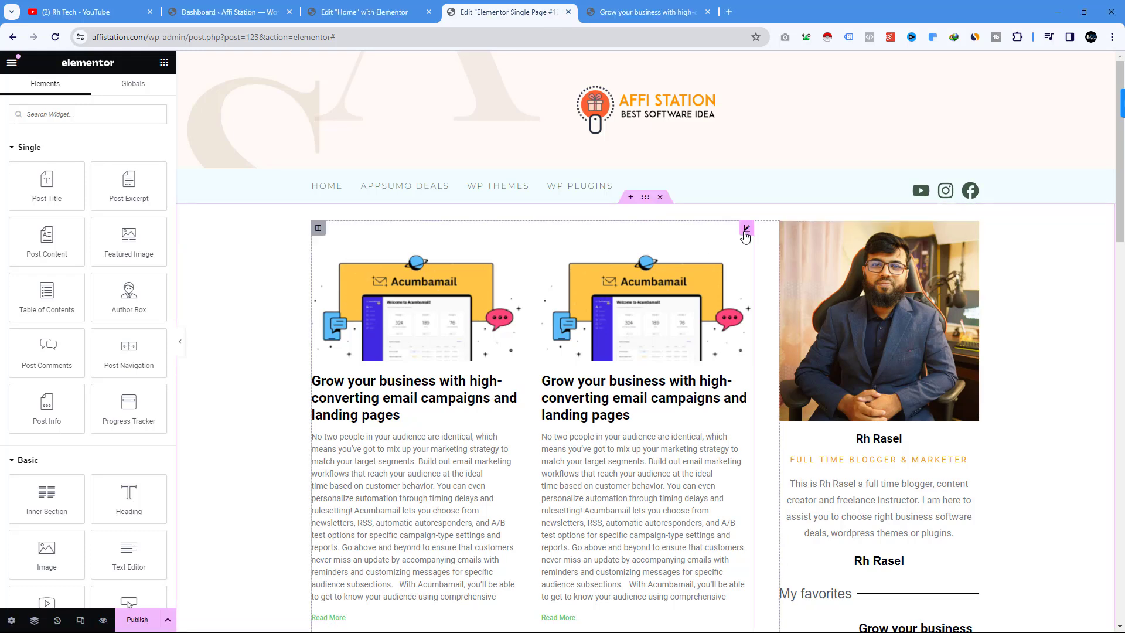
pyautogui.rightClick(744, 232)
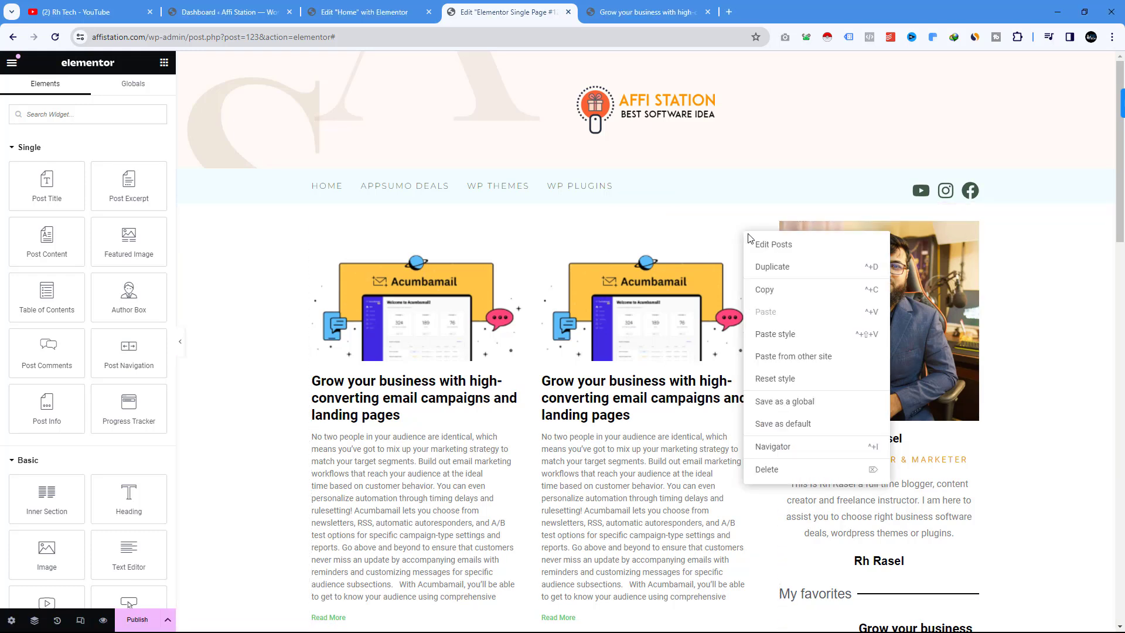
pyautogui.click(763, 469)
pyautogui.scroll(-2, 442, 287)
pyautogui.scroll(2, 442, 287)
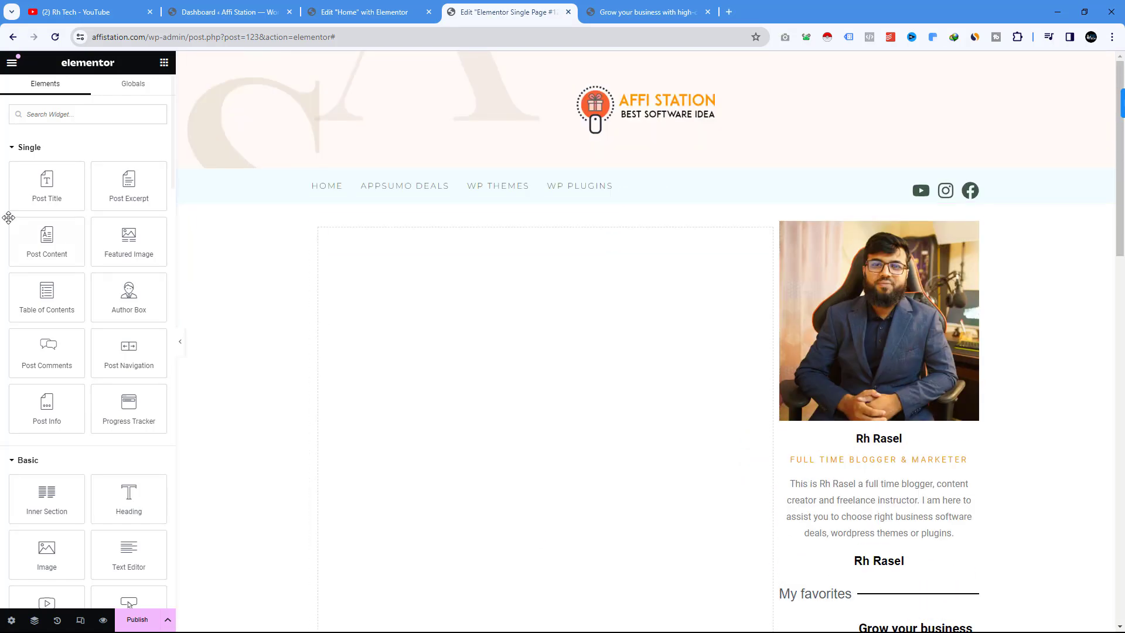
# Add a Post Title widget to the empty wide column and a Featured Image widget below it
pyautogui.moveTo(31, 199); pyautogui.dragTo(357, 249)
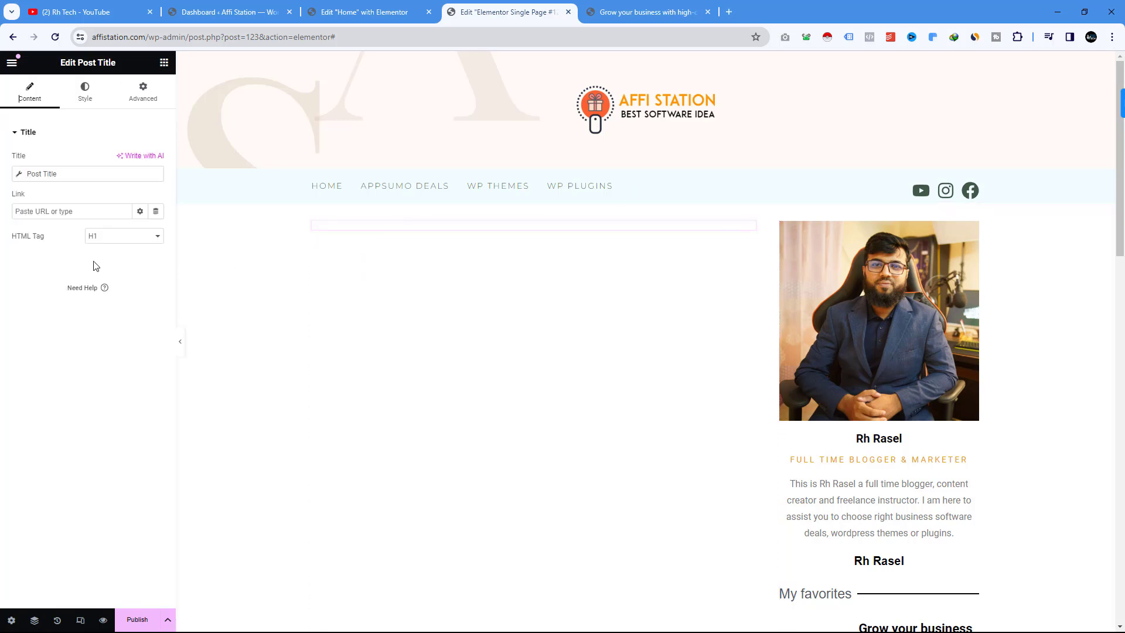
pyautogui.click(164, 62)
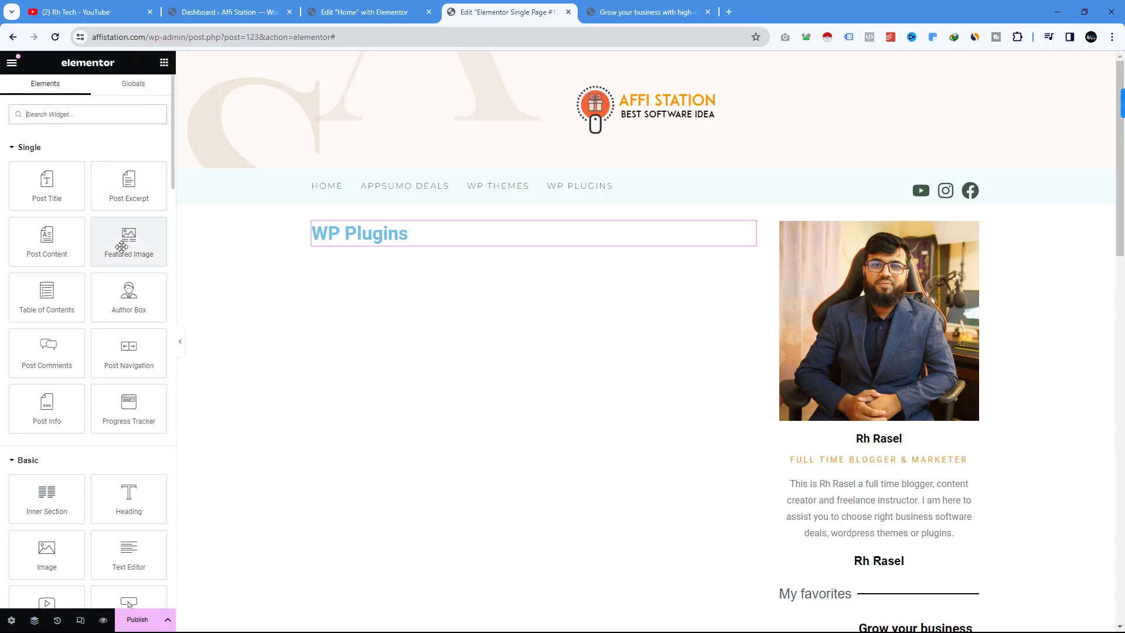
pyautogui.moveTo(120, 237); pyautogui.dragTo(387, 242)
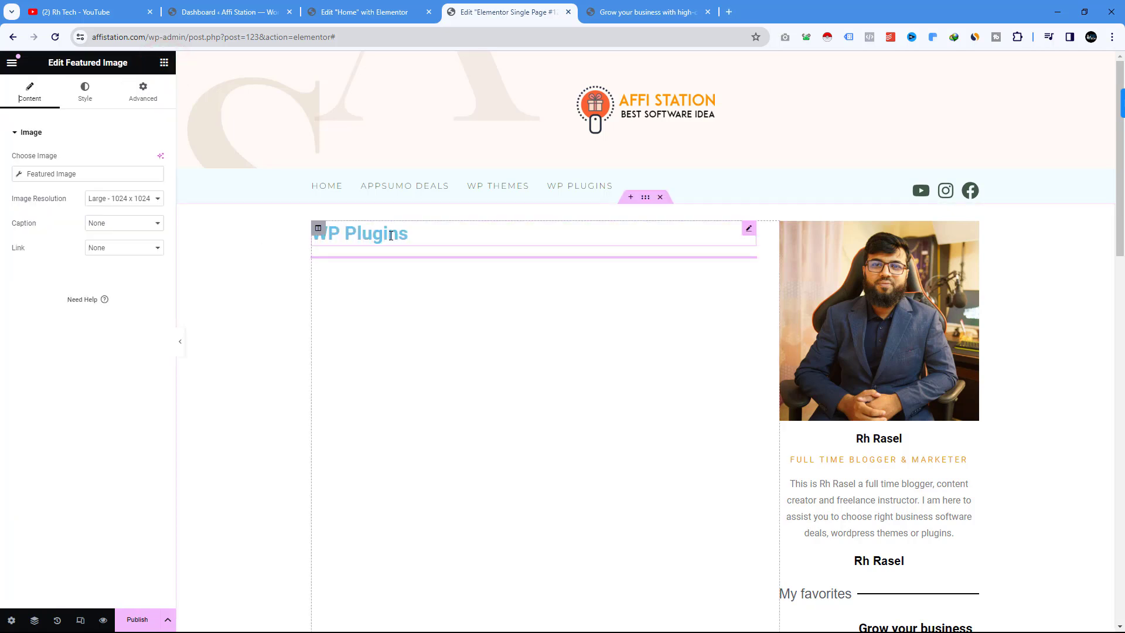
# View the live home page in a new browser tab and return to the Single Page template
pyautogui.click(214, 10)
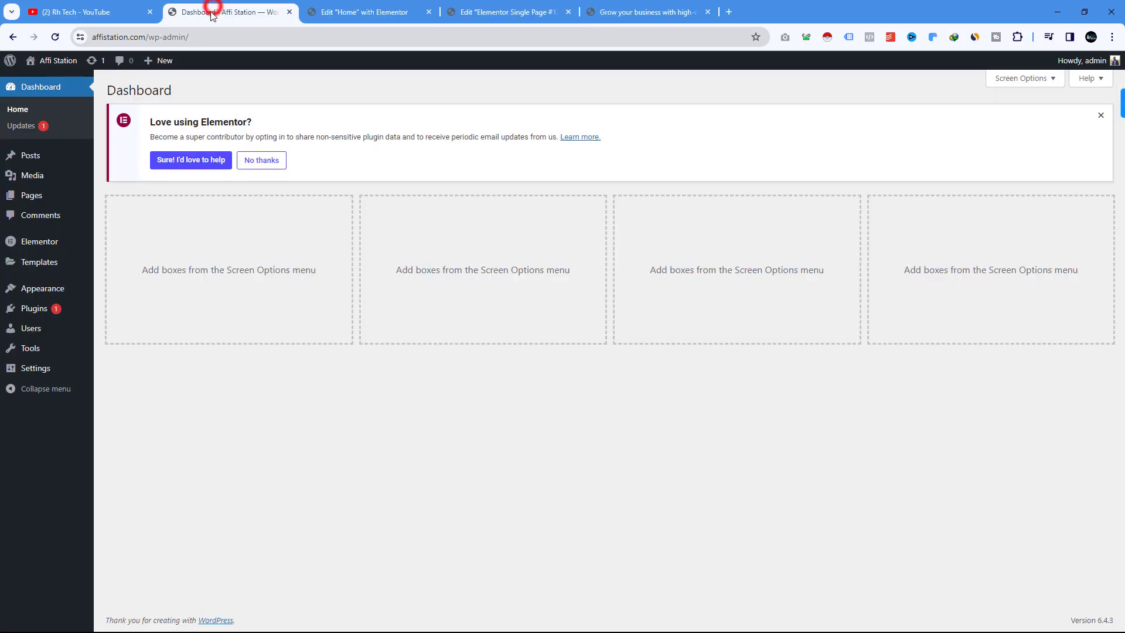
pyautogui.moveTo(53, 60)
pyautogui.rightClick(56, 87)
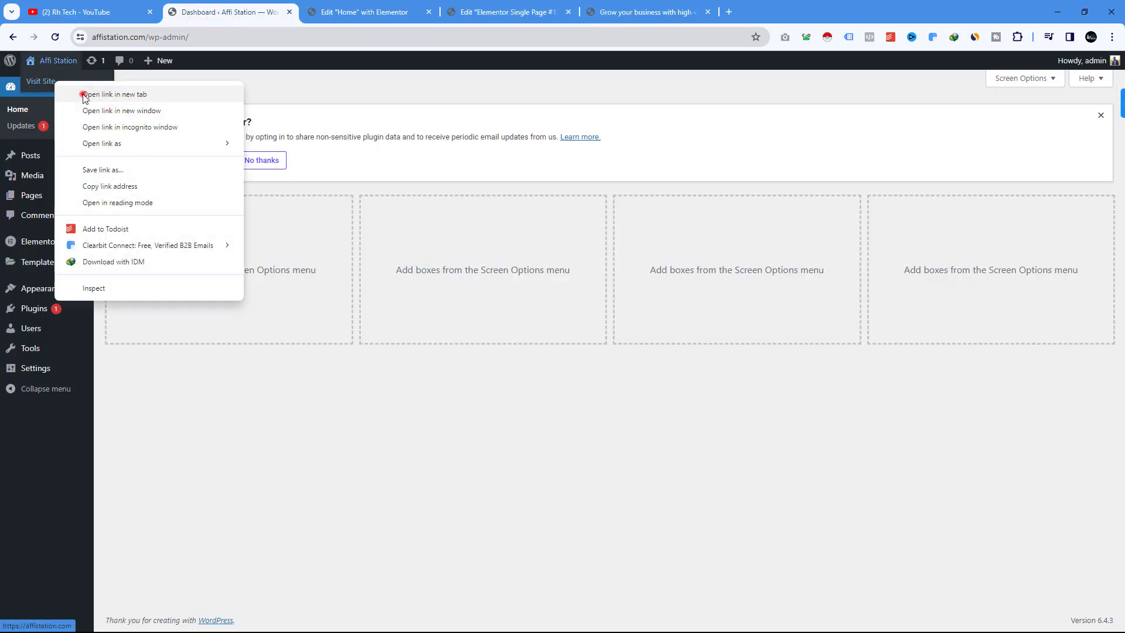
pyautogui.click(88, 94)
pyautogui.click(785, 12)
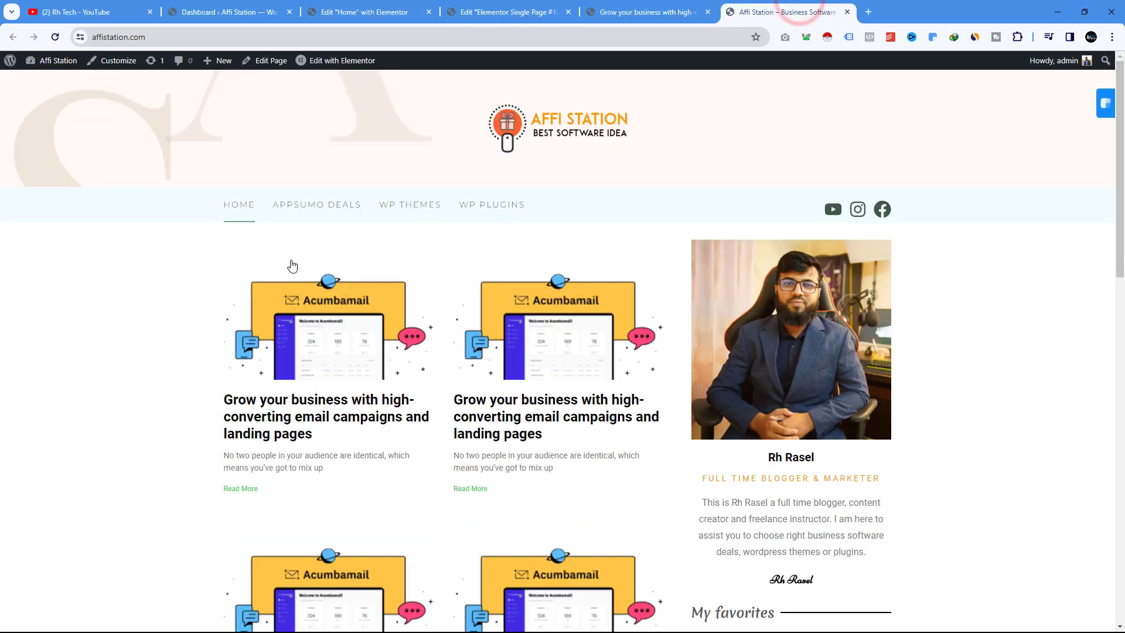
pyautogui.click(497, 13)
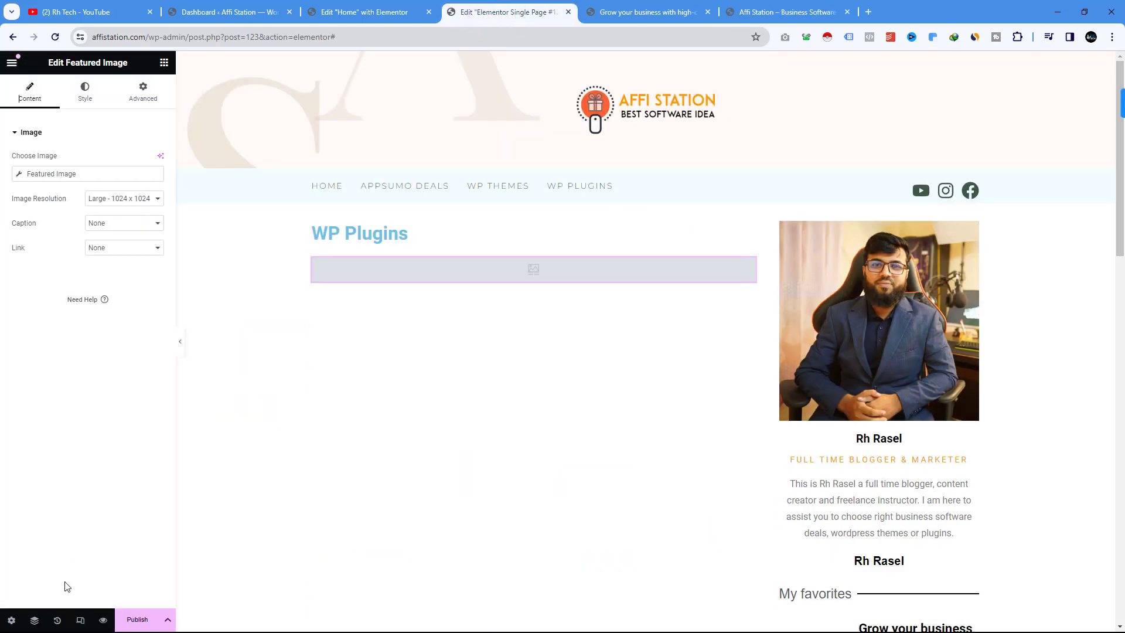
# Set the template's dynamic preview to the post "Grow your business with high-converting email campaigns and landing pages" and apply it
pyautogui.click(12, 619)
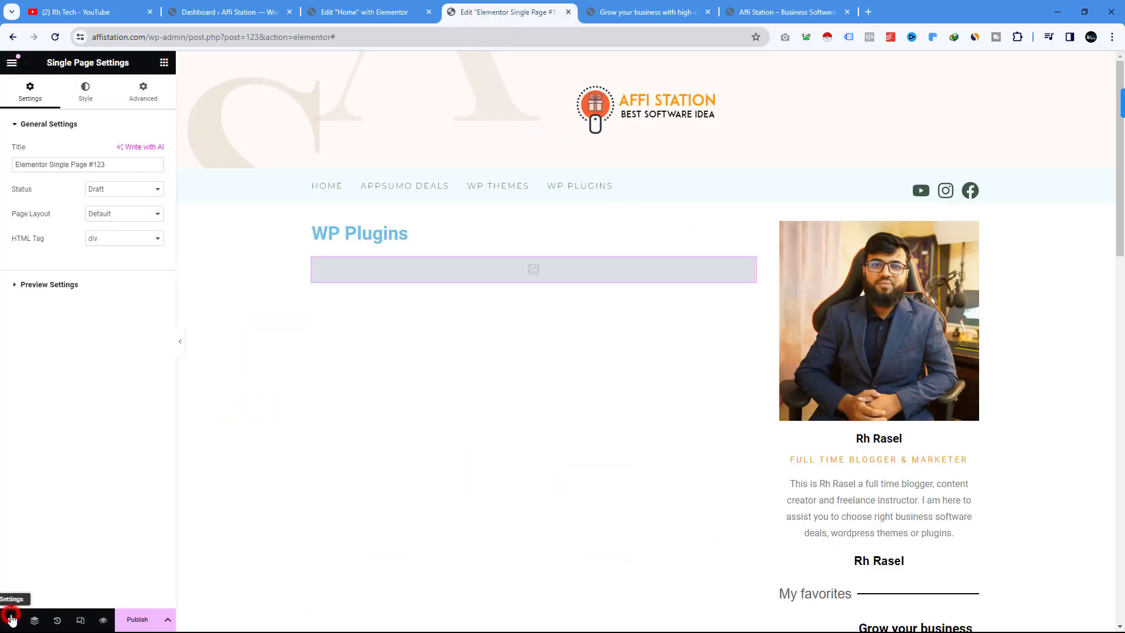
pyautogui.click(37, 287)
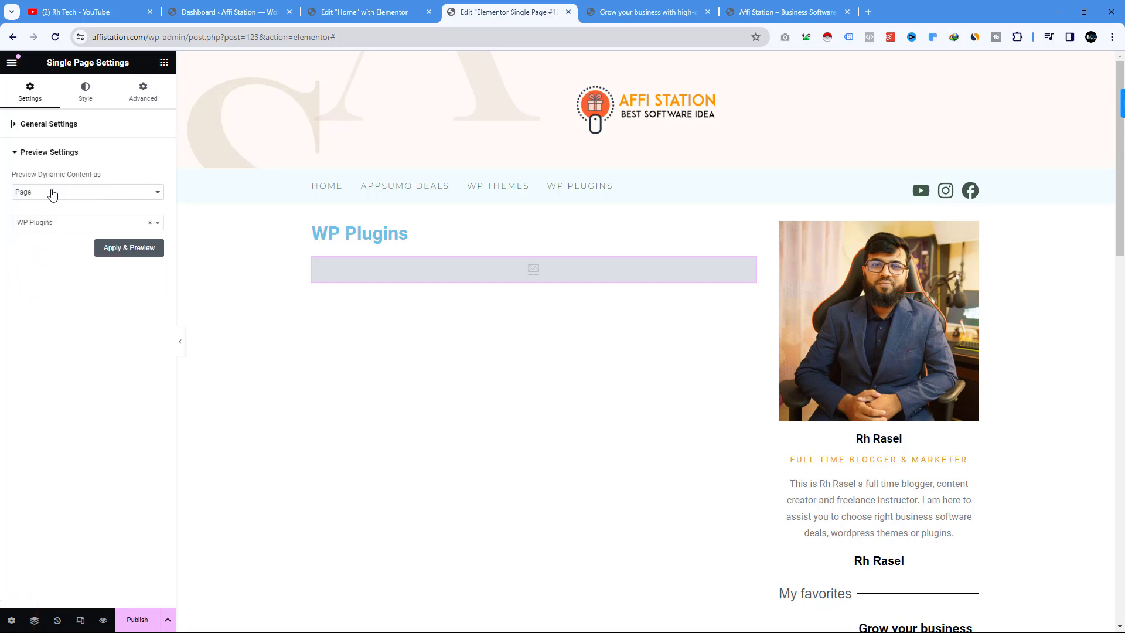
pyautogui.click(56, 225)
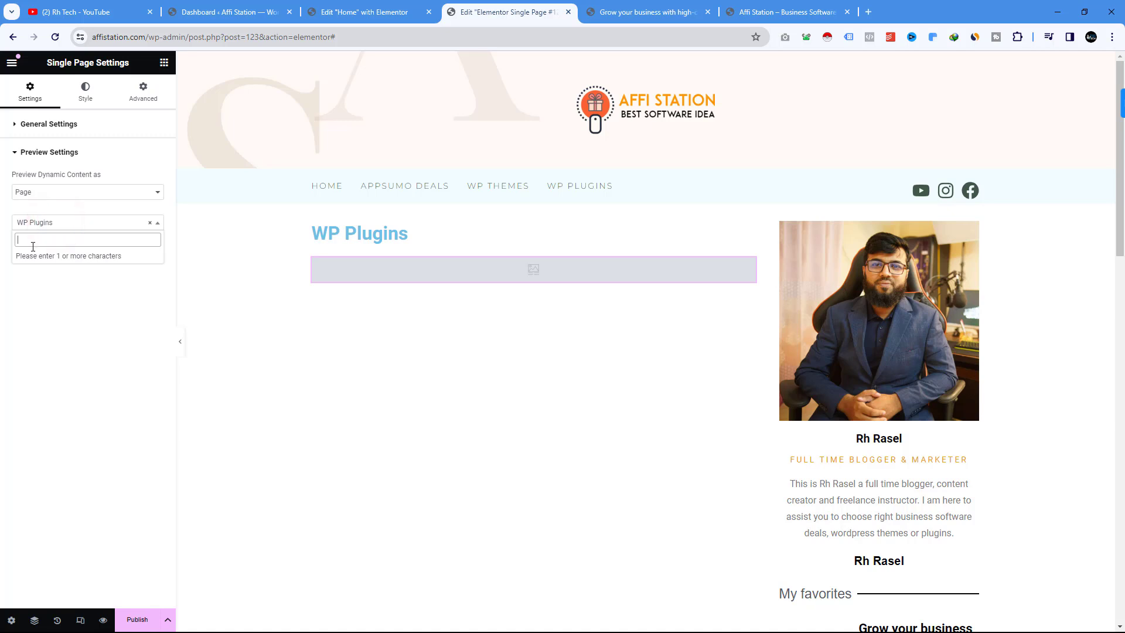
pyautogui.click(44, 199)
pyautogui.click(159, 193)
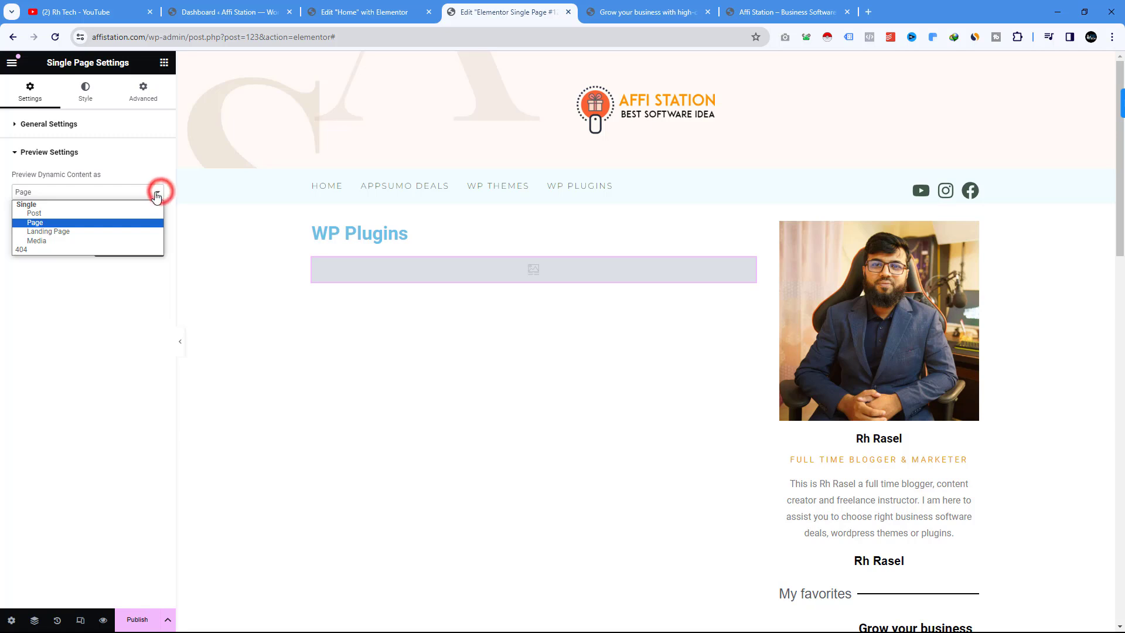
pyautogui.click(44, 214)
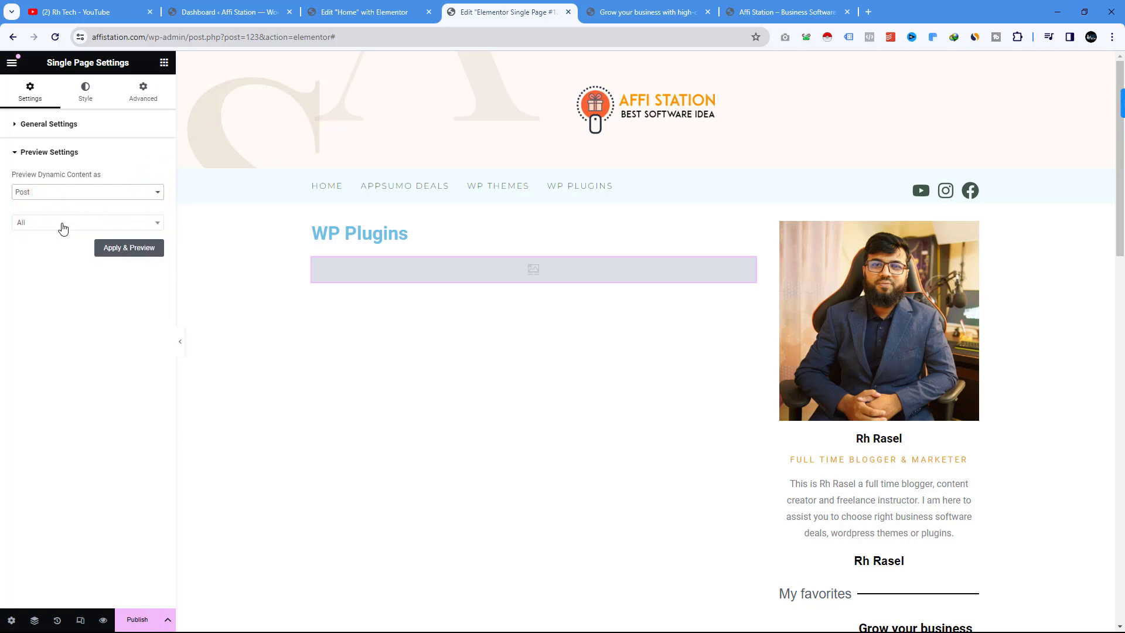
pyautogui.click(58, 224)
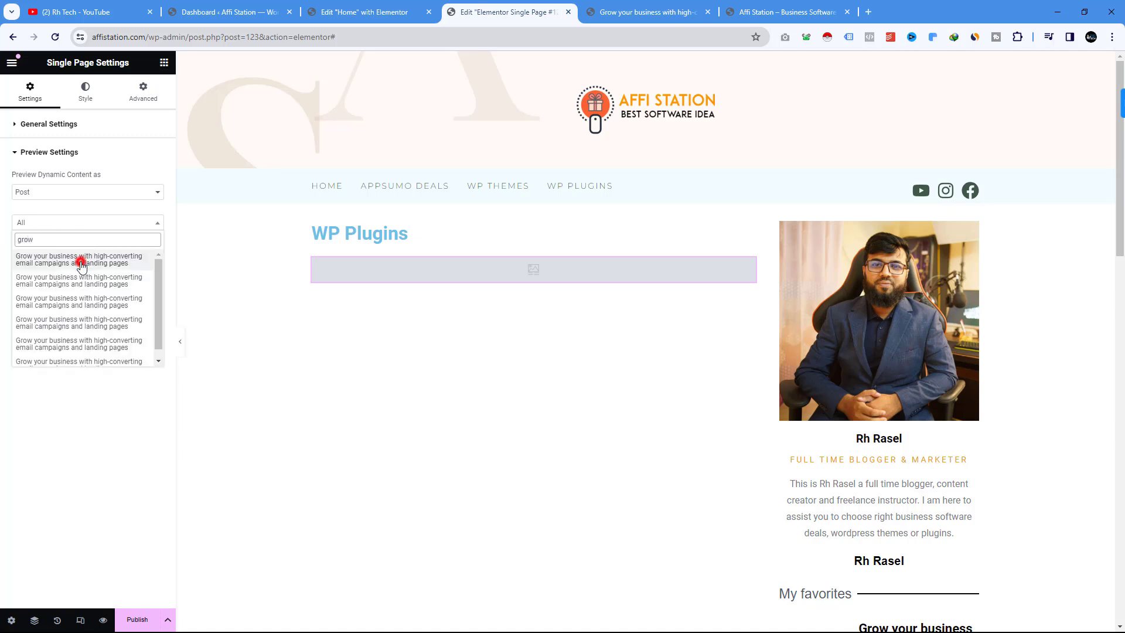
pyautogui.click(81, 264)
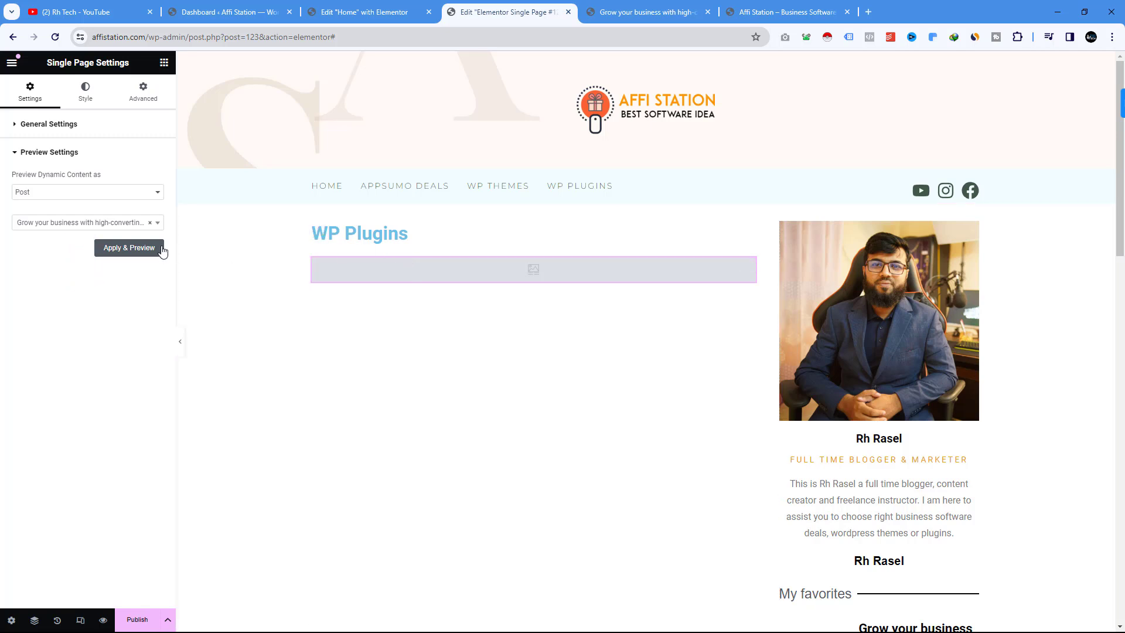
pyautogui.click(144, 252)
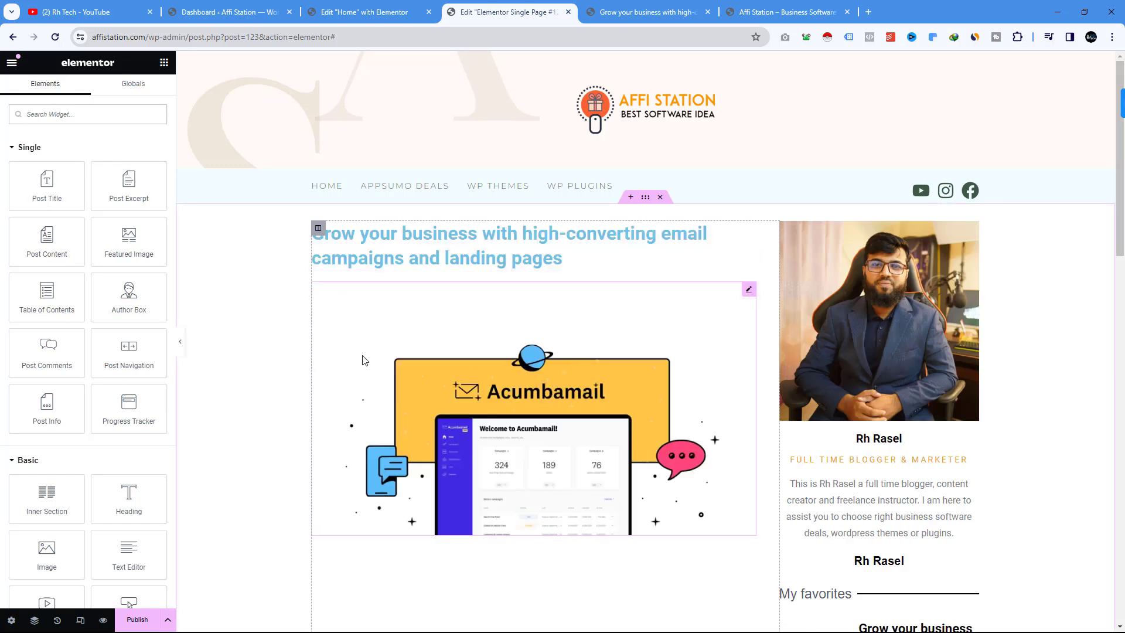
pyautogui.scroll(-8, 364, 369)
pyautogui.scroll(8, 364, 369)
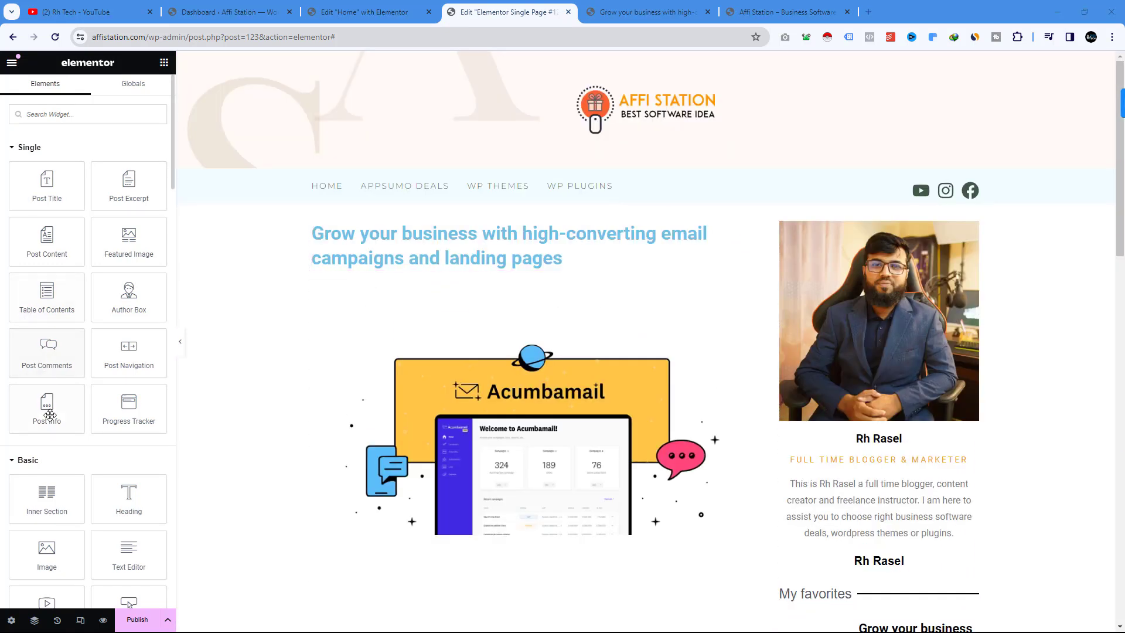
# Add a Post Info widget above the post title and remove its Comments, Time and Author items, keeping only the Date
pyautogui.moveTo(42, 417); pyautogui.dragTo(379, 228)
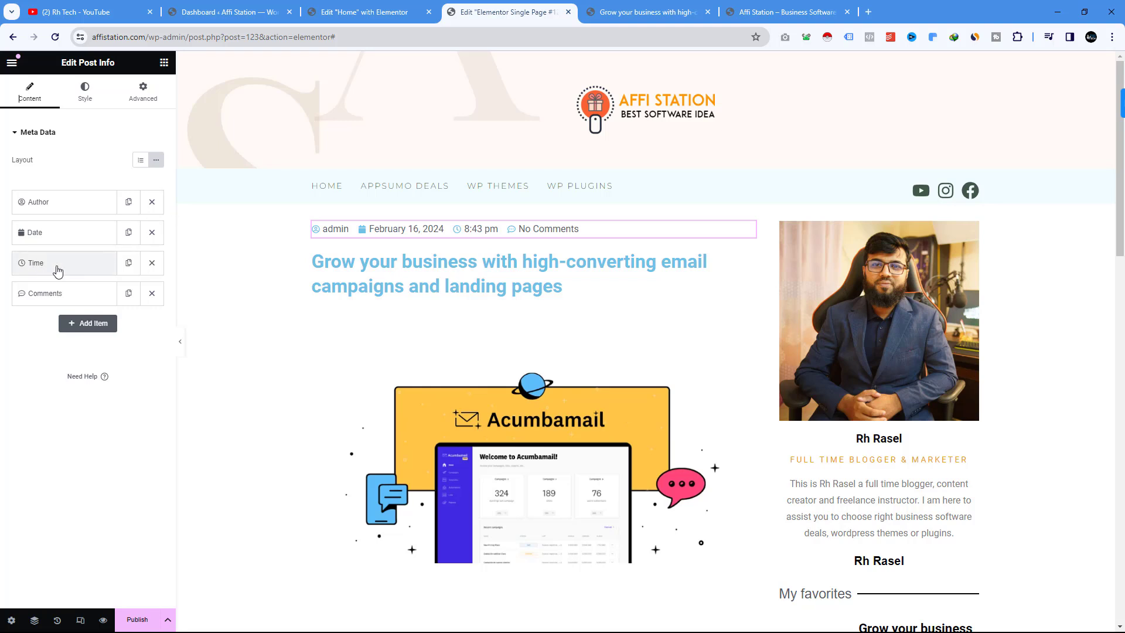
pyautogui.click(152, 293)
pyautogui.click(152, 262)
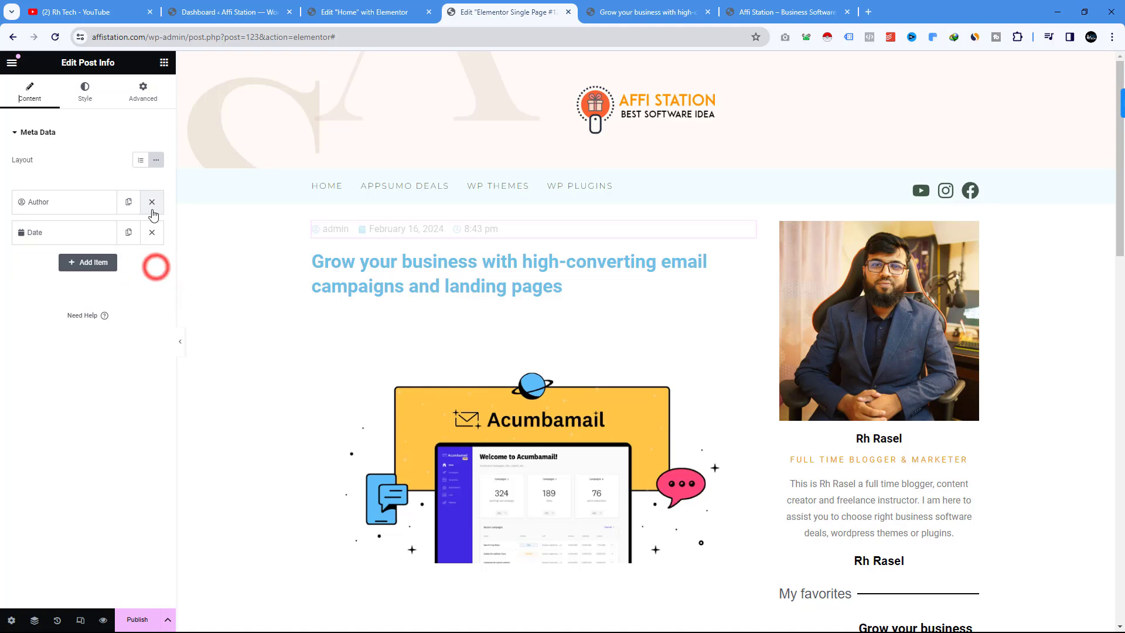
pyautogui.click(152, 202)
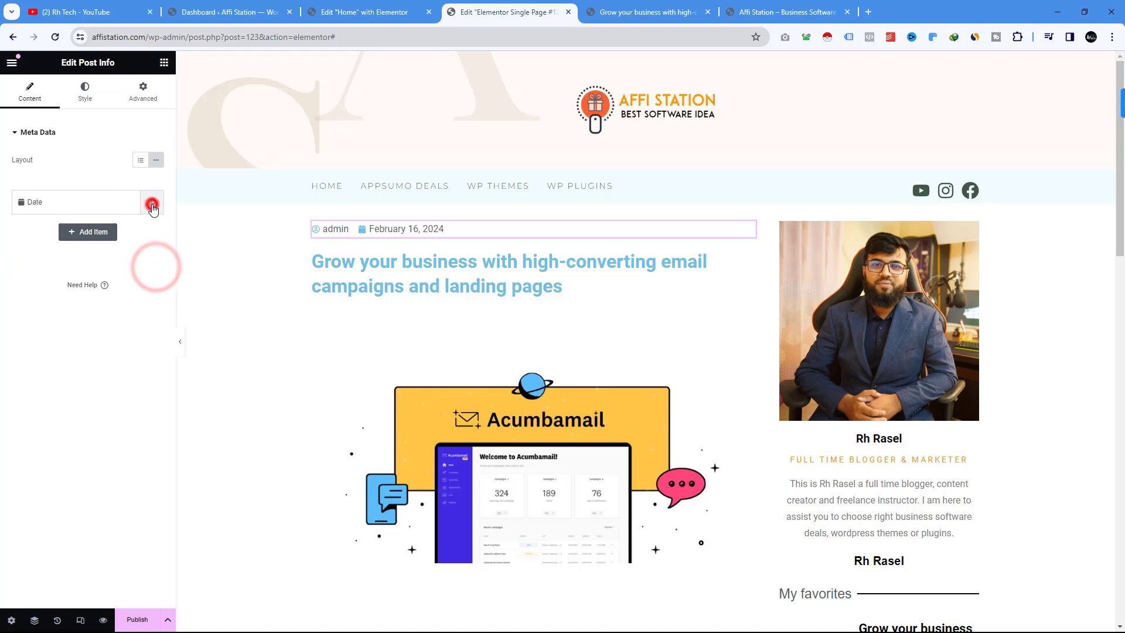
# Turn off the link of the Post Info widget's Date item and set its icon to None
pyautogui.click(39, 203)
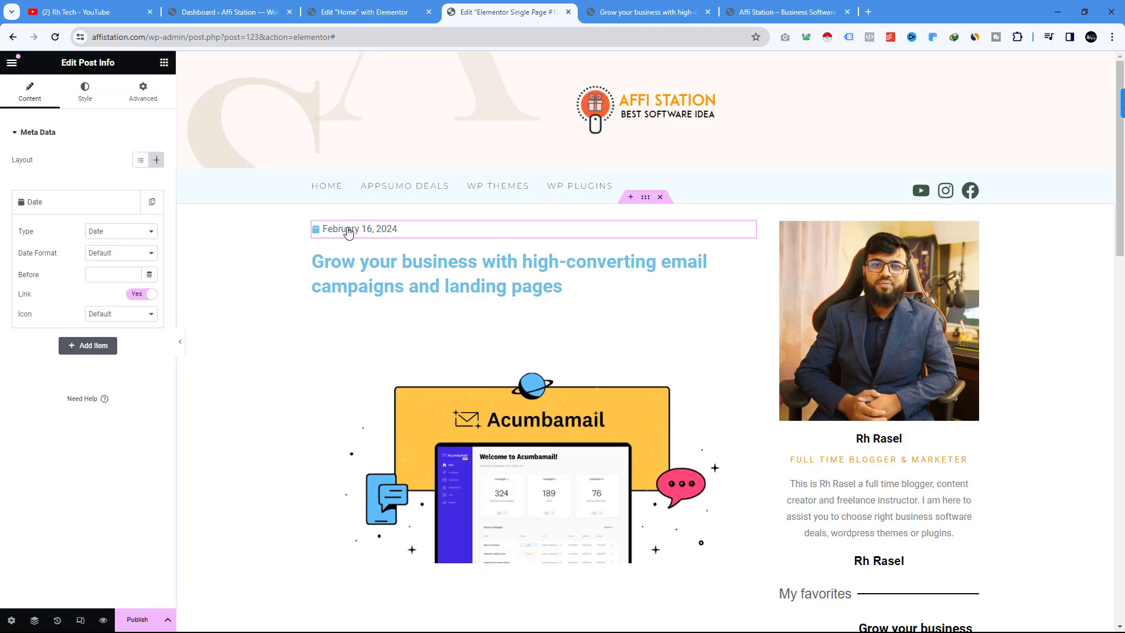
pyautogui.click(133, 296)
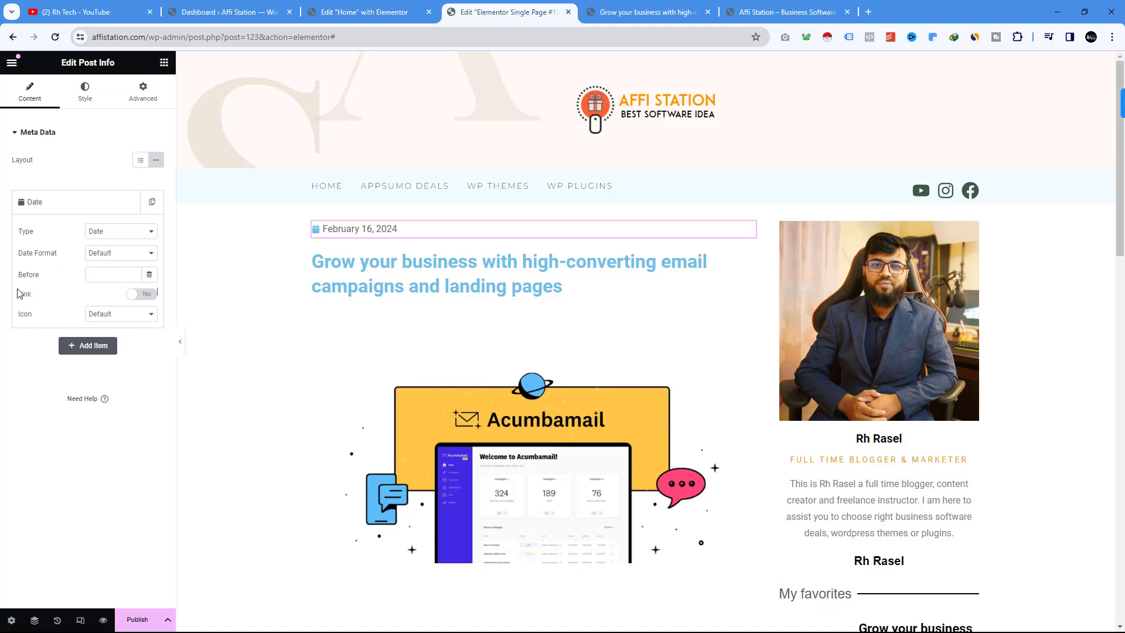
pyautogui.click(101, 317)
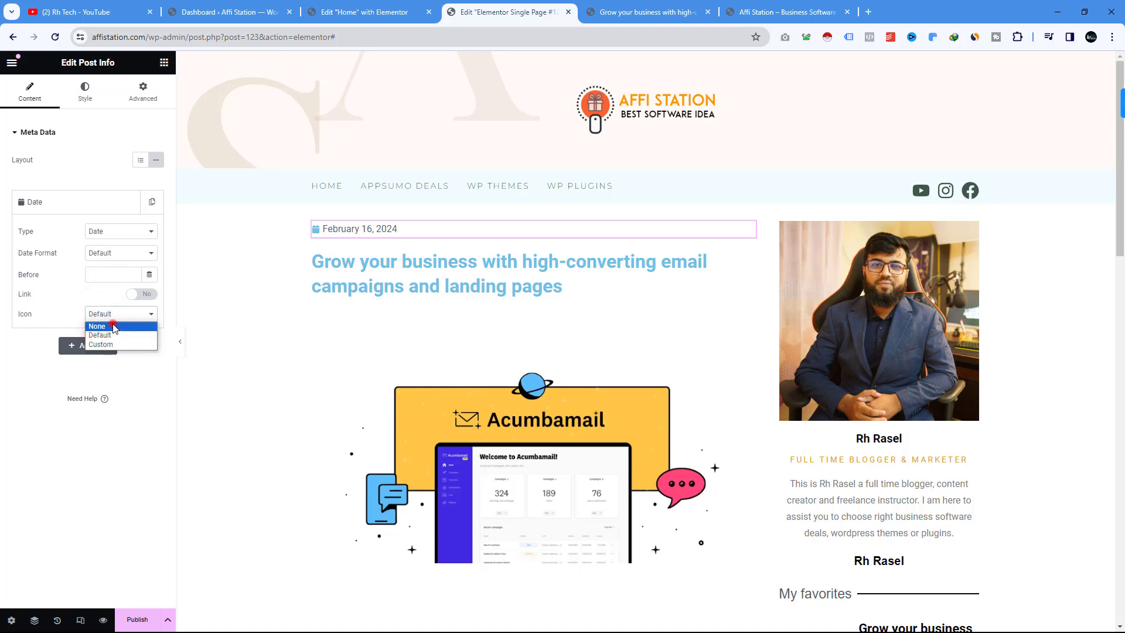
pyautogui.click(115, 327)
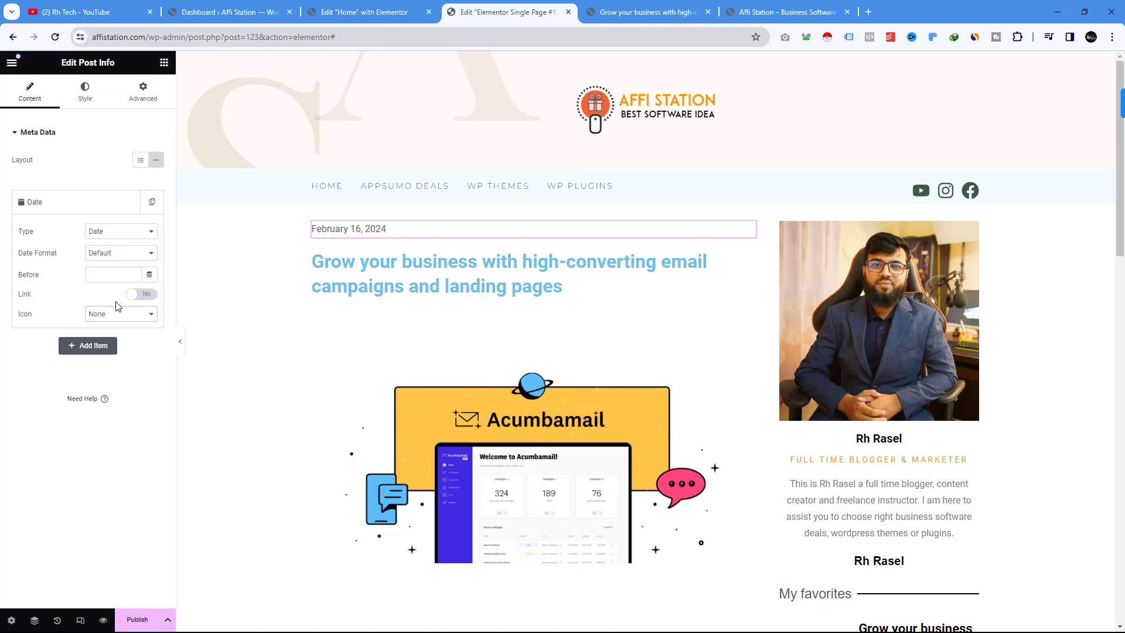
pyautogui.click(151, 295)
# Move the Post Info widget between the post title and the featured image
pyautogui.moveTo(748, 235); pyautogui.dragTo(540, 285)
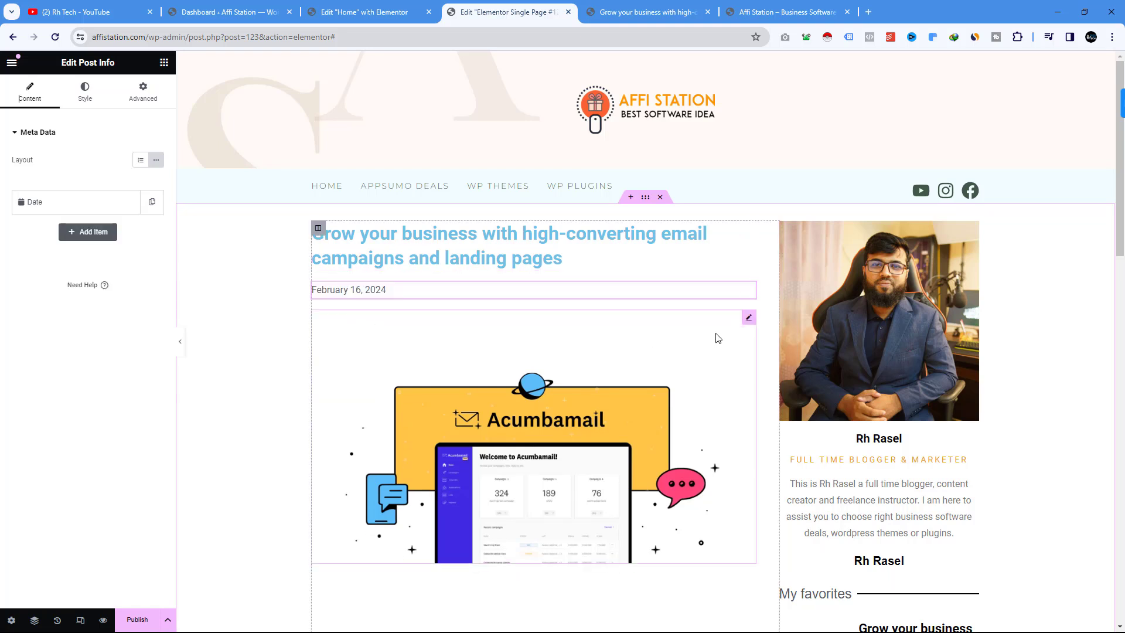
pyautogui.scroll(-2, 715, 335)
pyautogui.scroll(2, 717, 334)
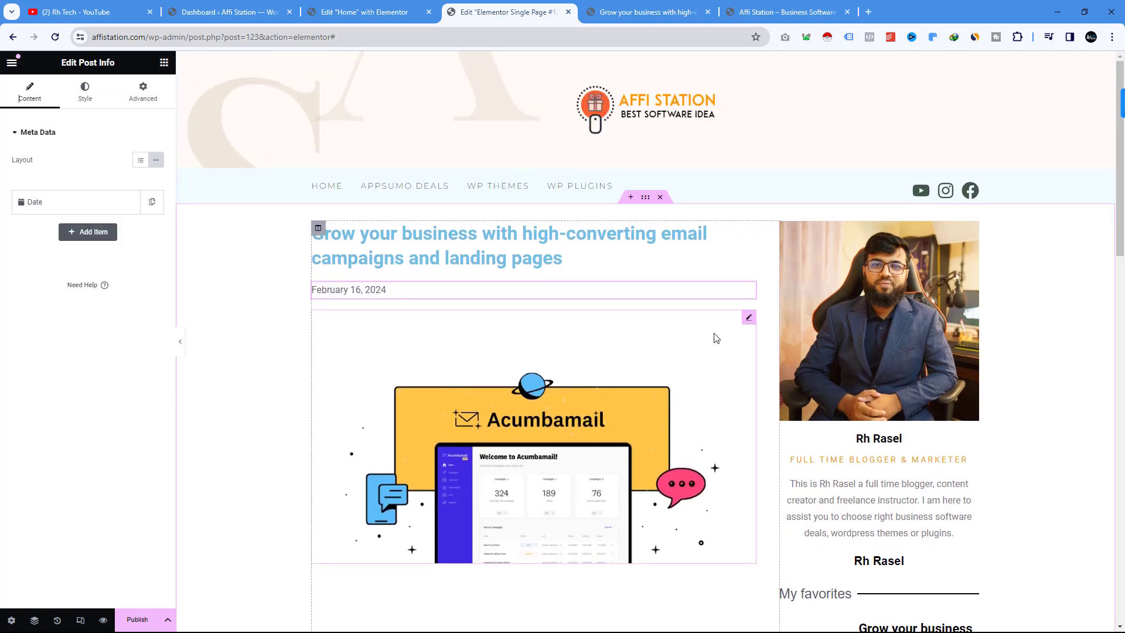
# Open the edit page of "sidebar template" from the WordPress Saved Templates in a new browser tab placed beside the dashboard
pyautogui.click(845, 458)
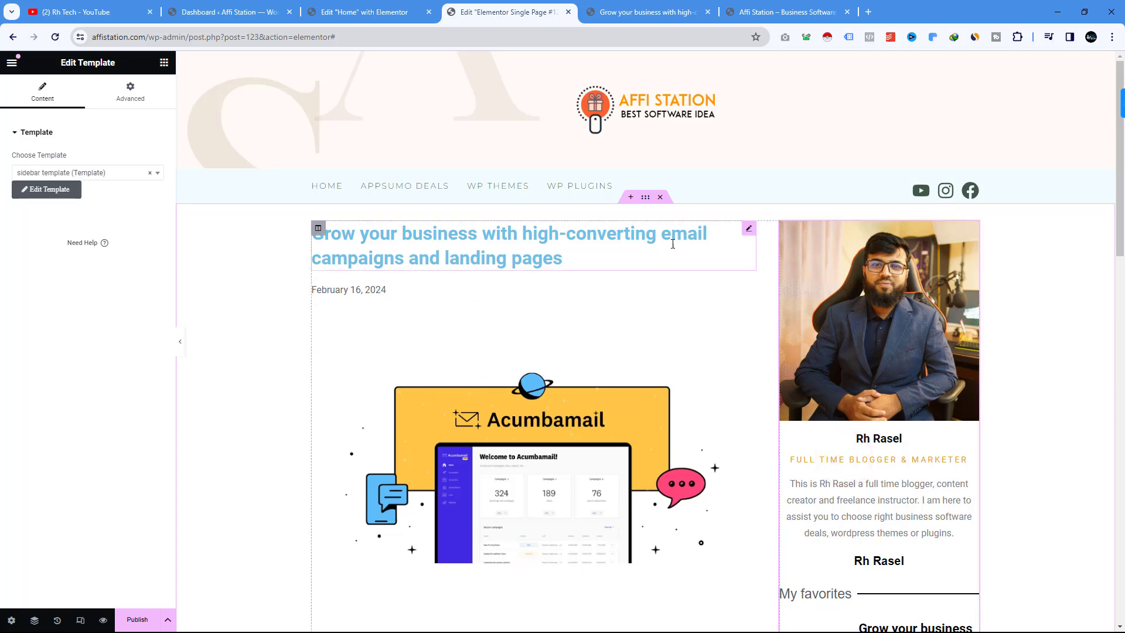
pyautogui.click(341, 10)
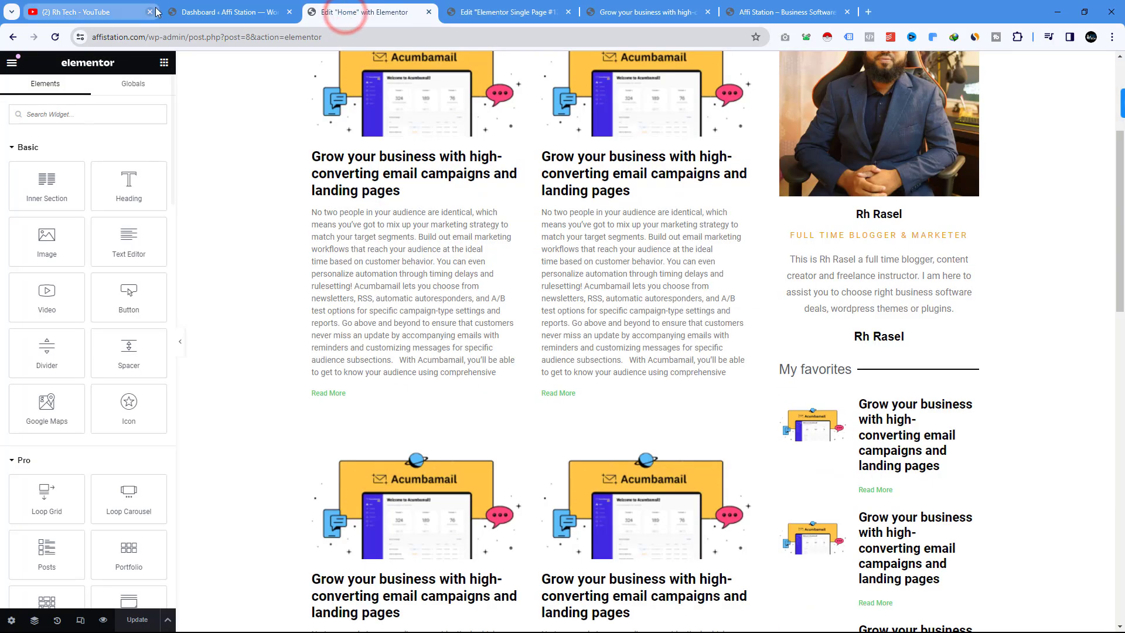
pyautogui.click(179, 10)
pyautogui.moveTo(50, 263)
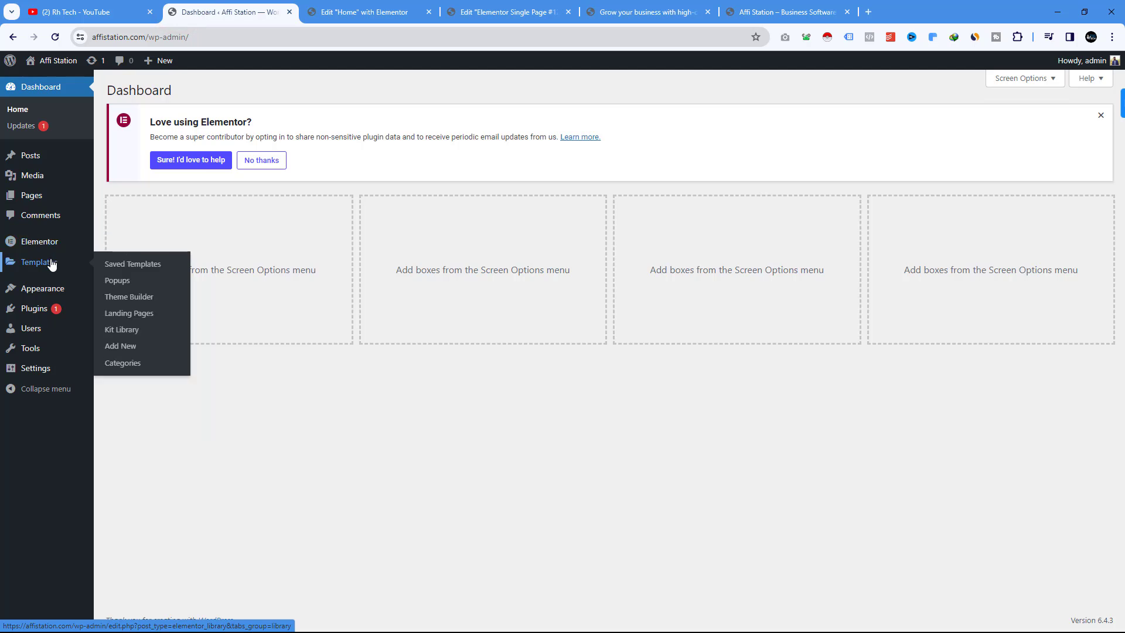
pyautogui.click(142, 266)
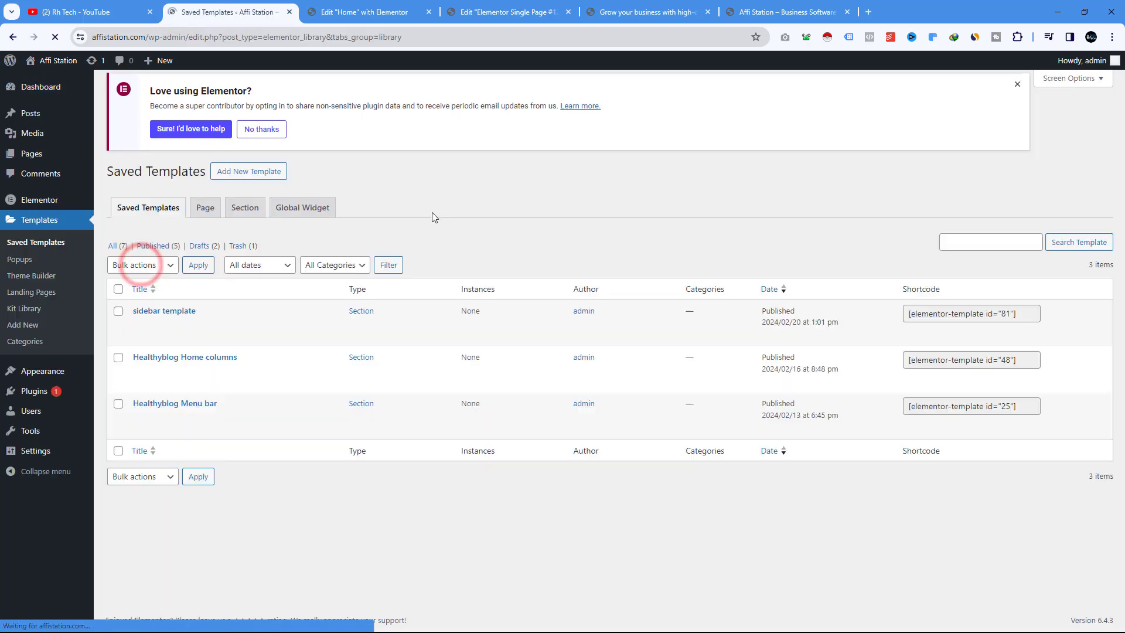
pyautogui.moveTo(178, 364)
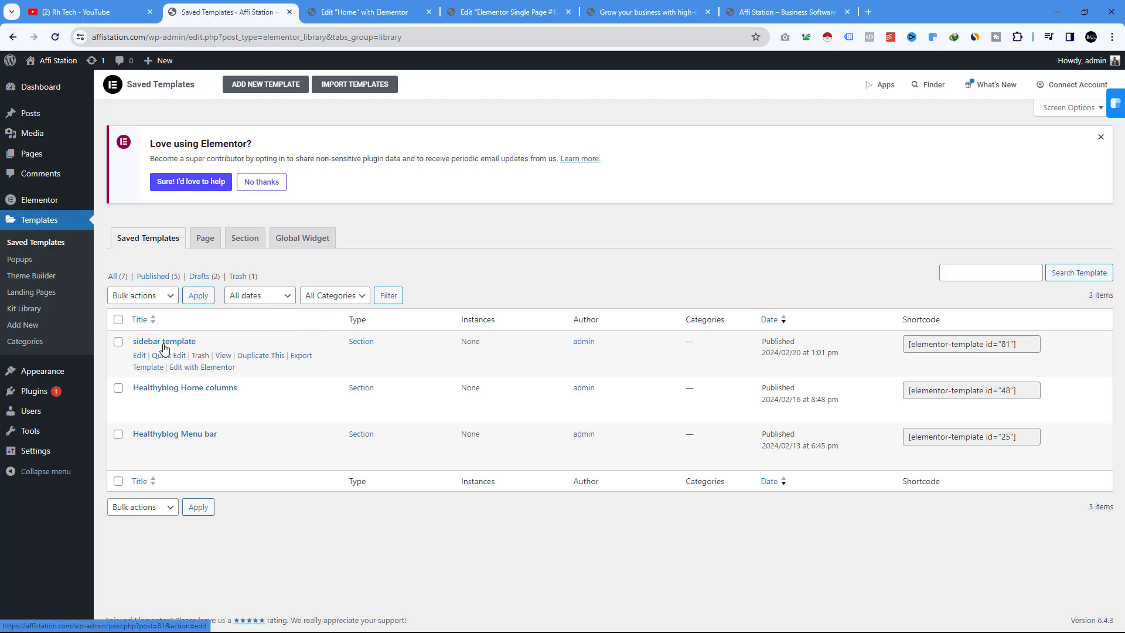
pyautogui.rightClick(139, 361)
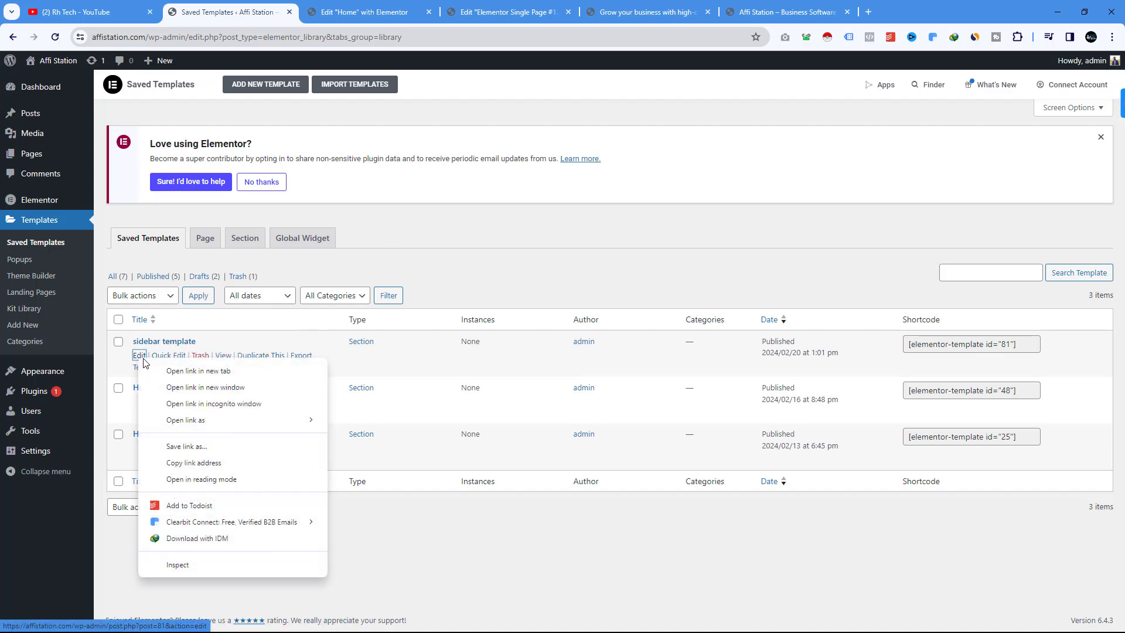
pyautogui.click(157, 367)
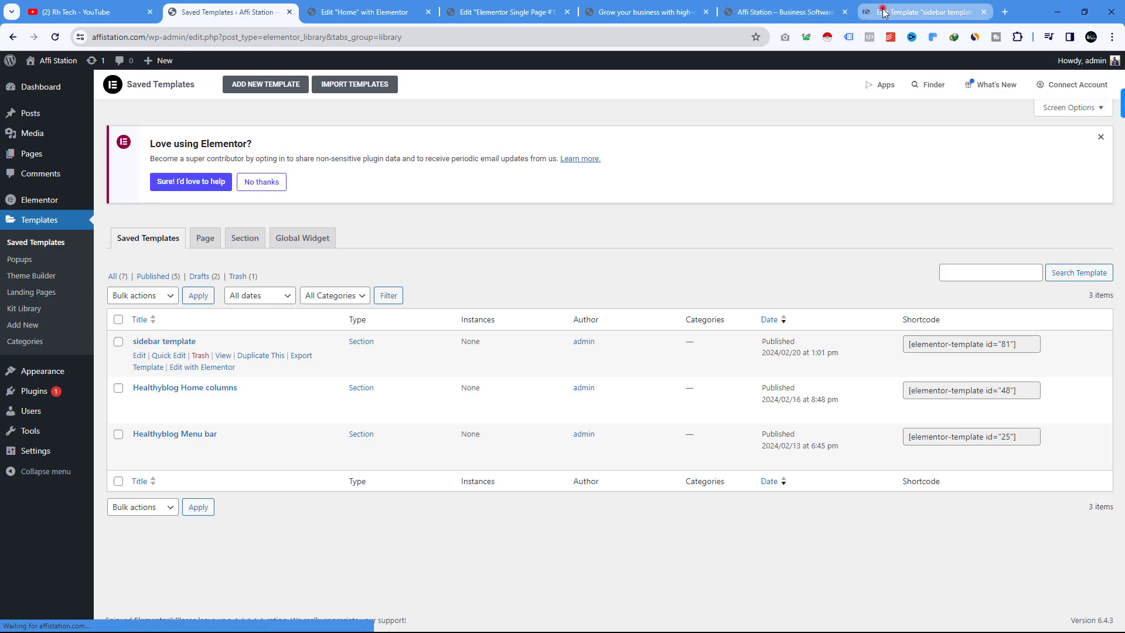
pyautogui.moveTo(864, 7); pyautogui.dragTo(366, 12)
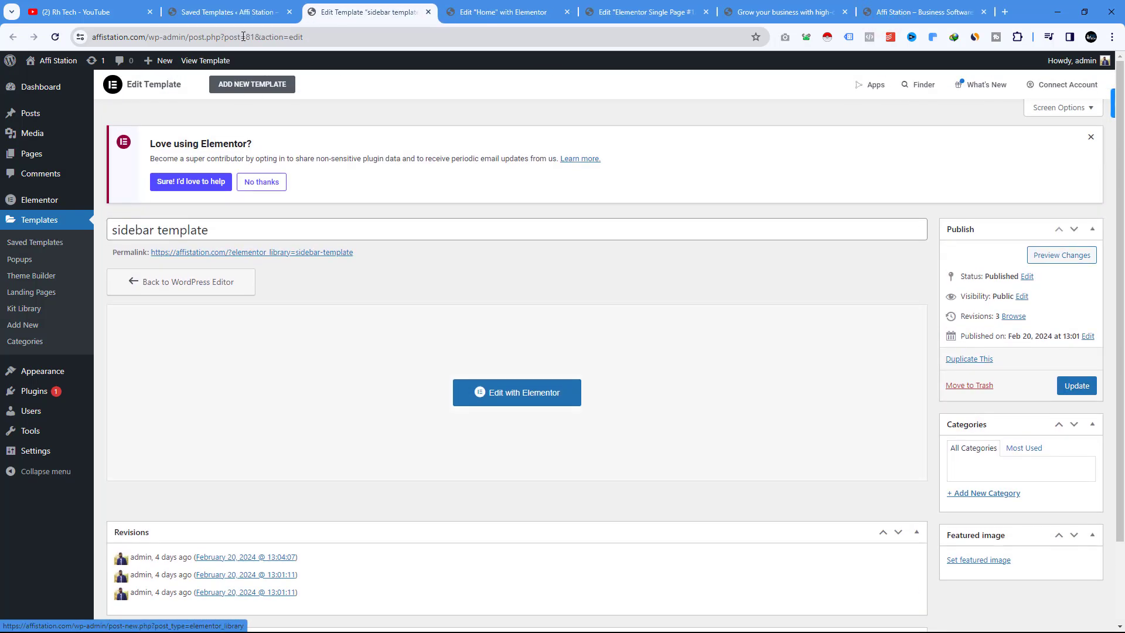
# View the sidebar template's live page from the saved templates and examine the sections below the profile photo
pyautogui.click(227, 11)
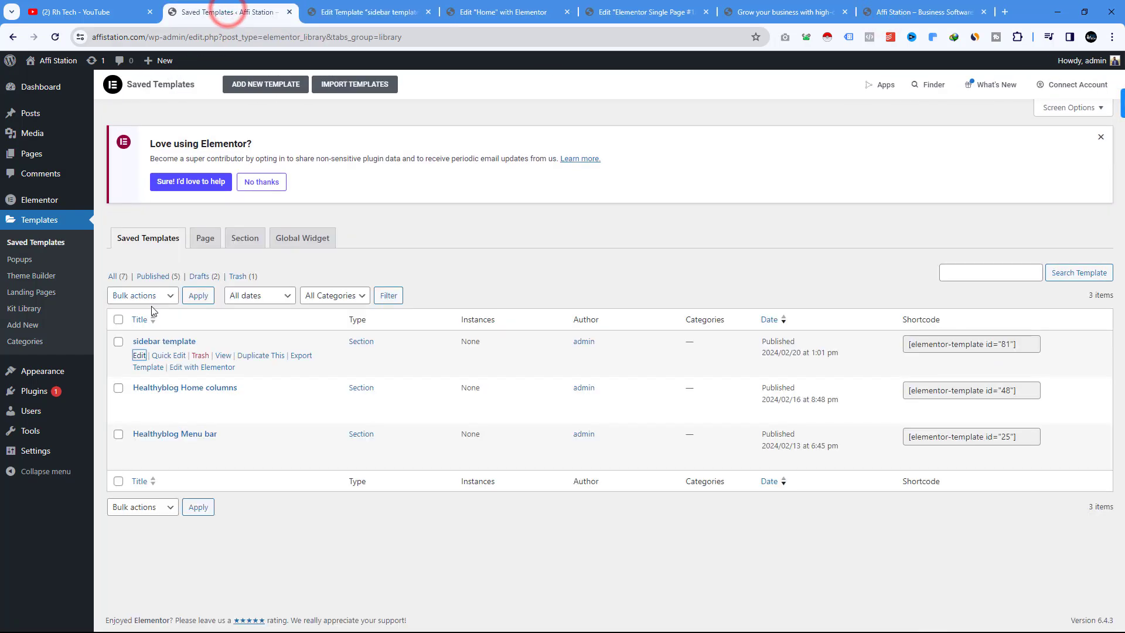
pyautogui.click(223, 356)
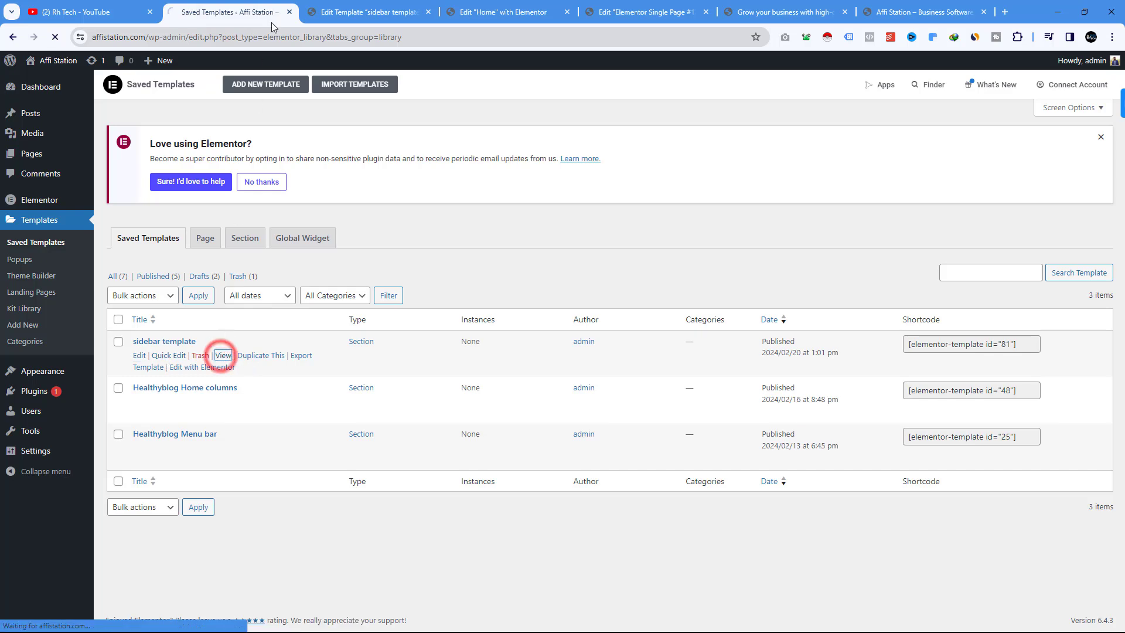
pyautogui.scroll(-10, 737, 283)
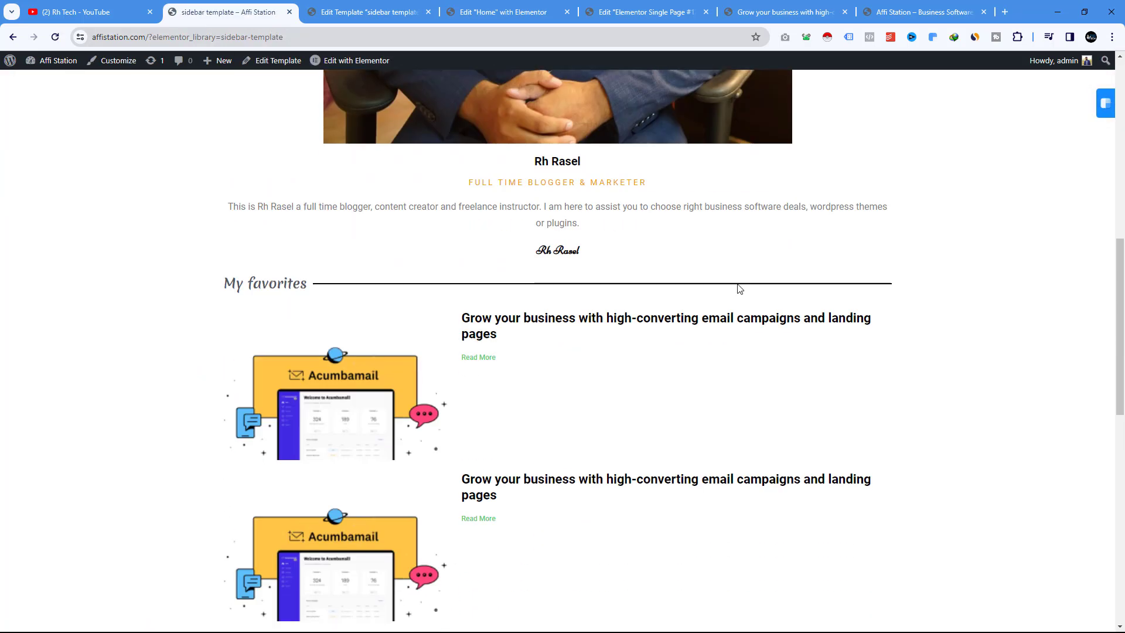
pyautogui.click(330, 12)
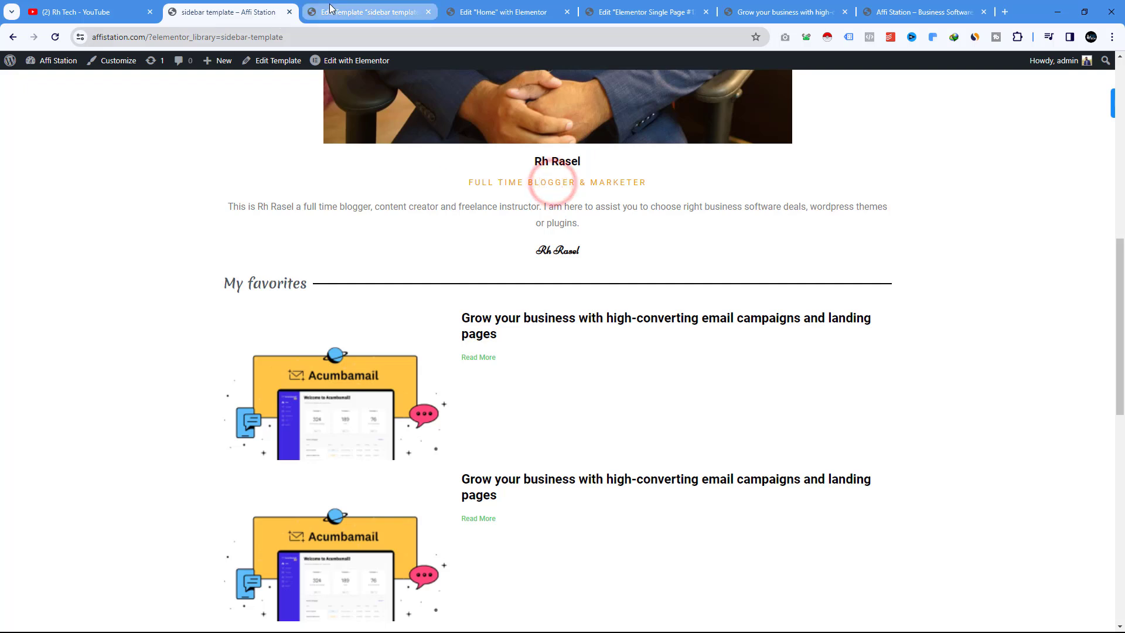
pyautogui.click(255, 8)
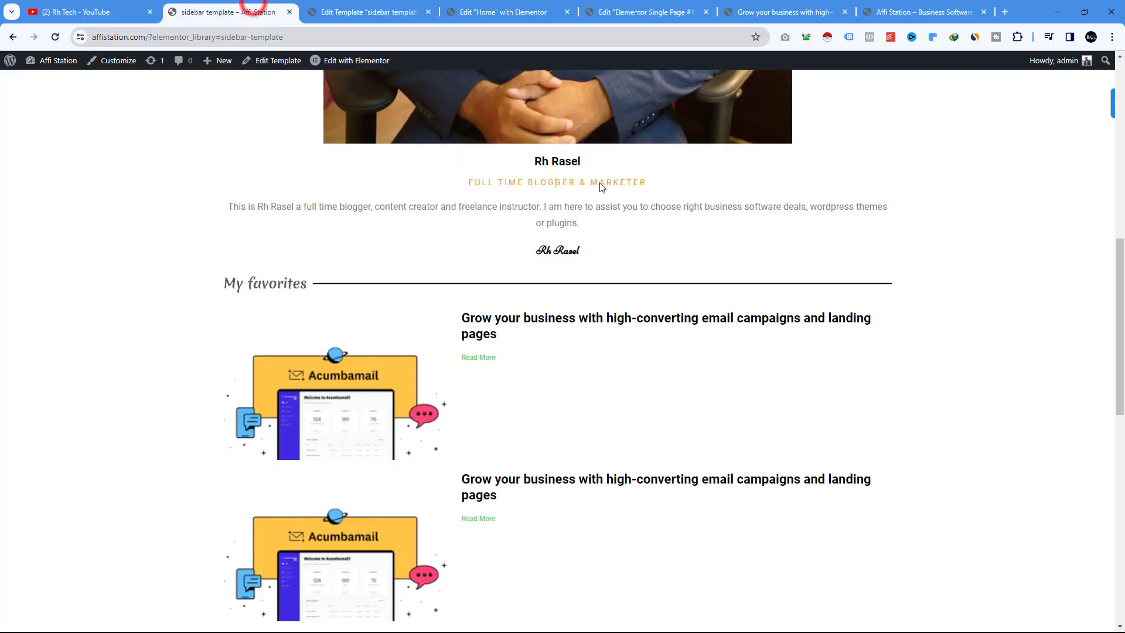
# Open the sidebar template in the Elementor editor and copy its "Full Time Blogger & Marketer" heading
pyautogui.click(356, 61)
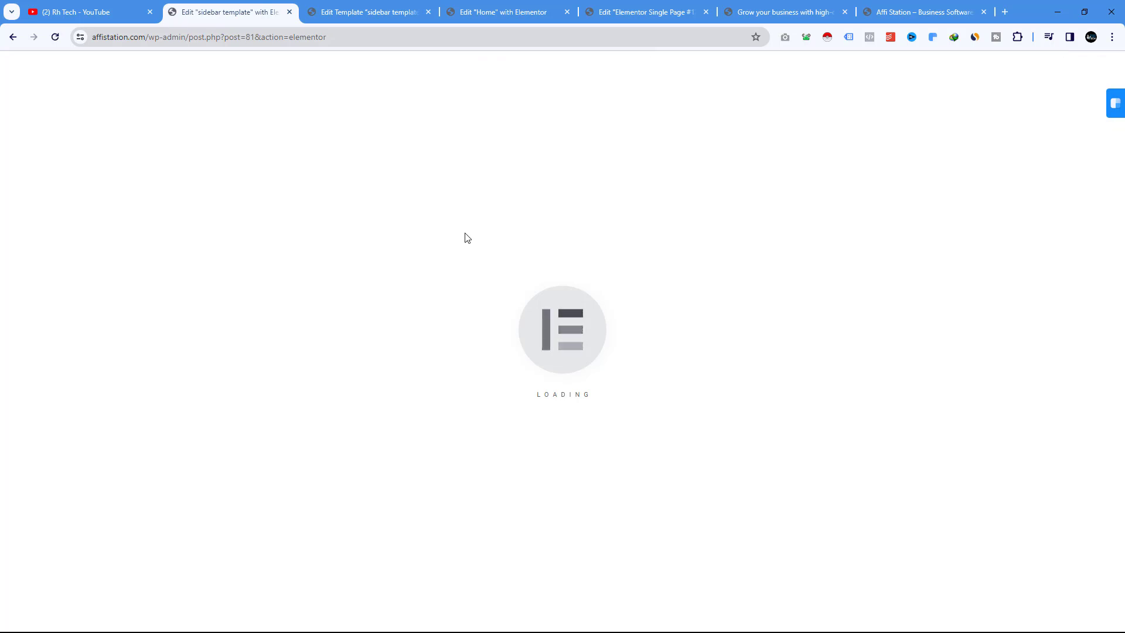
pyautogui.scroll(-10, 630, 248)
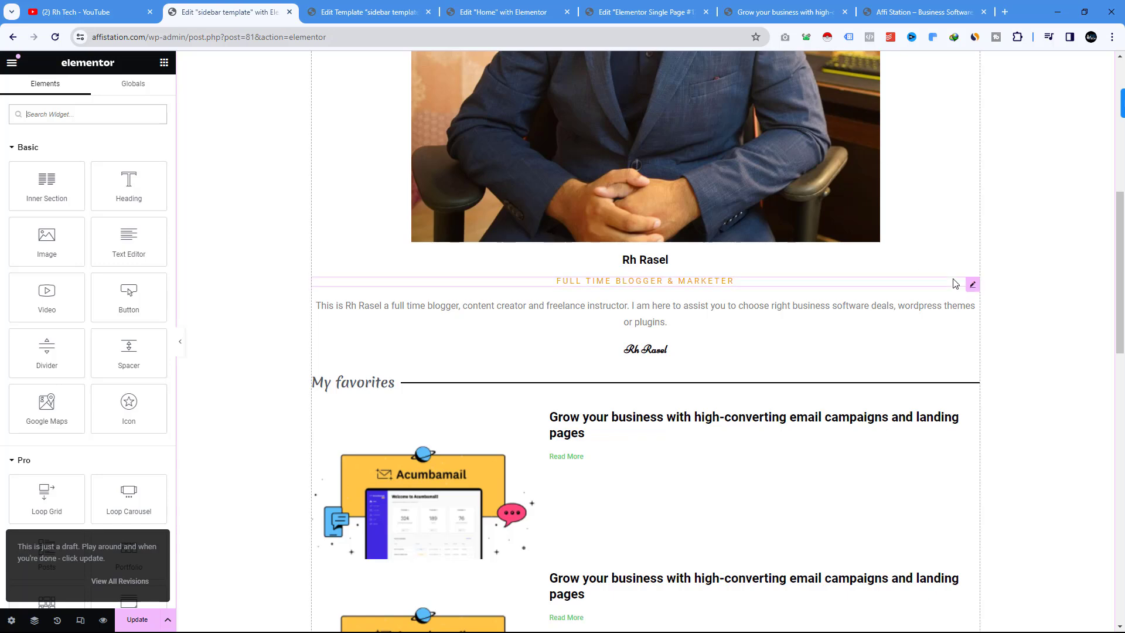
pyautogui.rightClick(971, 285)
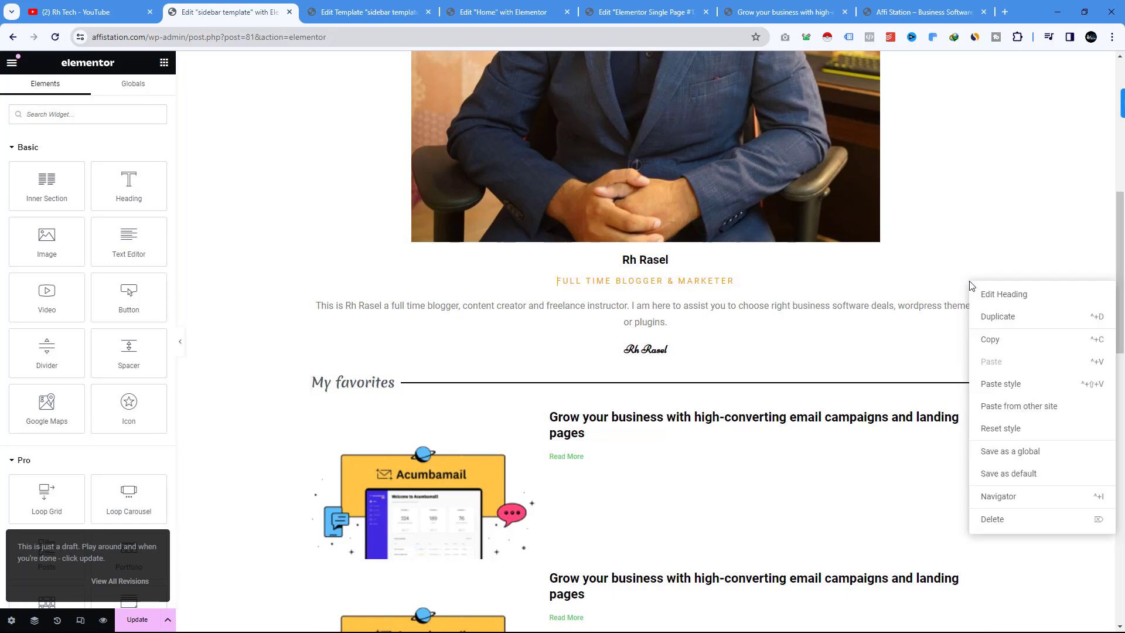
pyautogui.click(1001, 337)
# Paste the copied heading into the Elementor single page template and move it above the post title
pyautogui.click(494, 13)
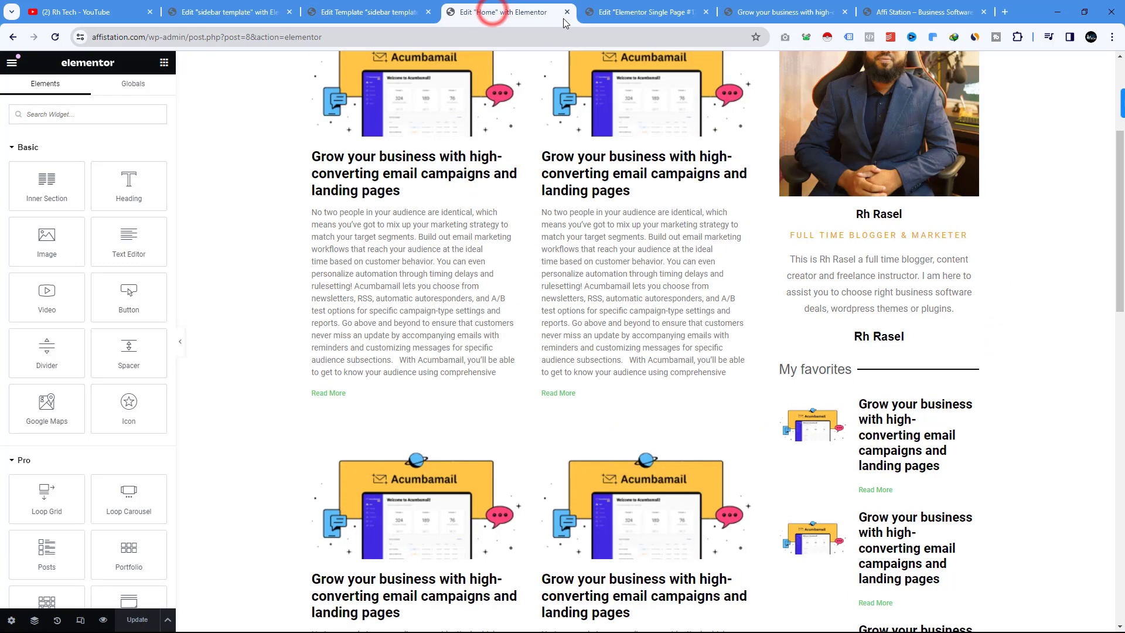
pyautogui.click(631, 12)
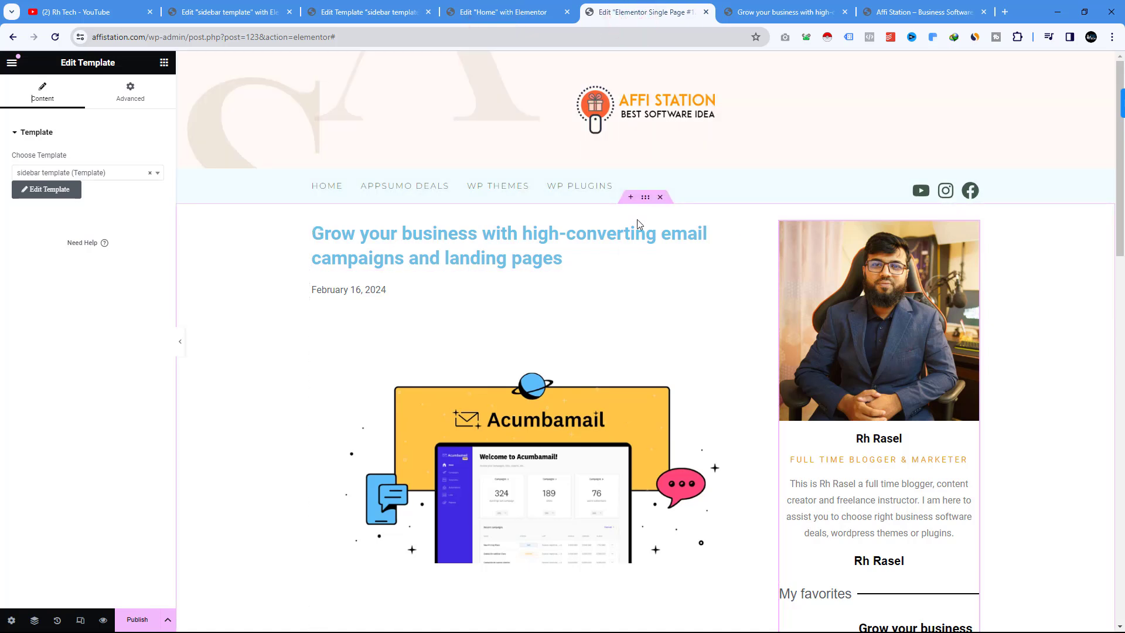
pyautogui.rightClick(744, 234)
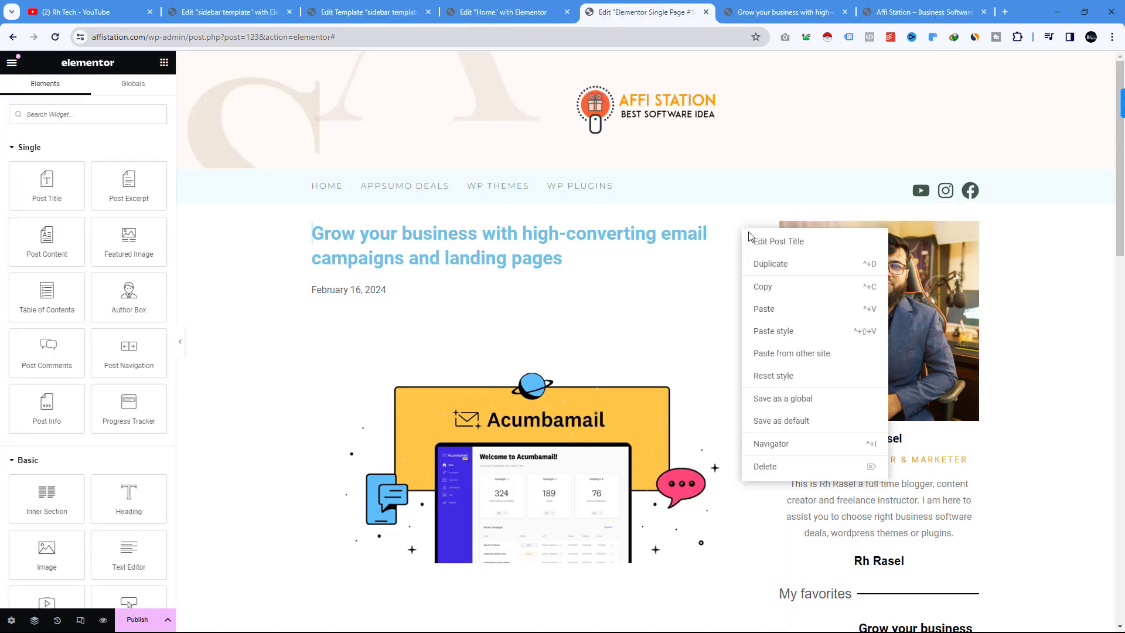
pyautogui.click(772, 304)
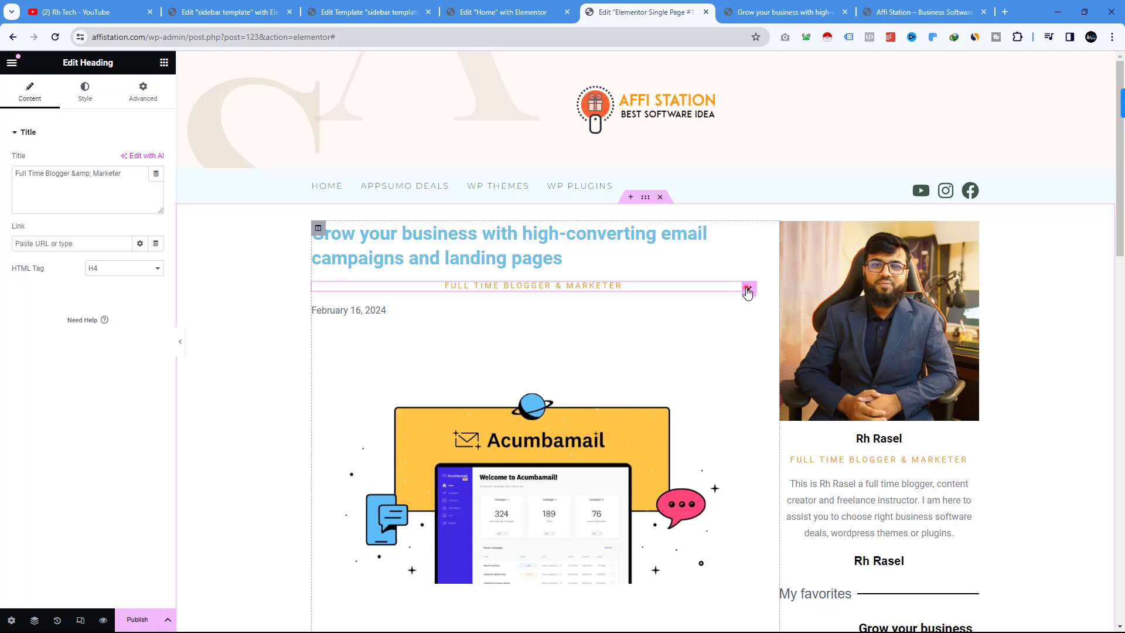
pyautogui.moveTo(748, 288); pyautogui.dragTo(732, 222)
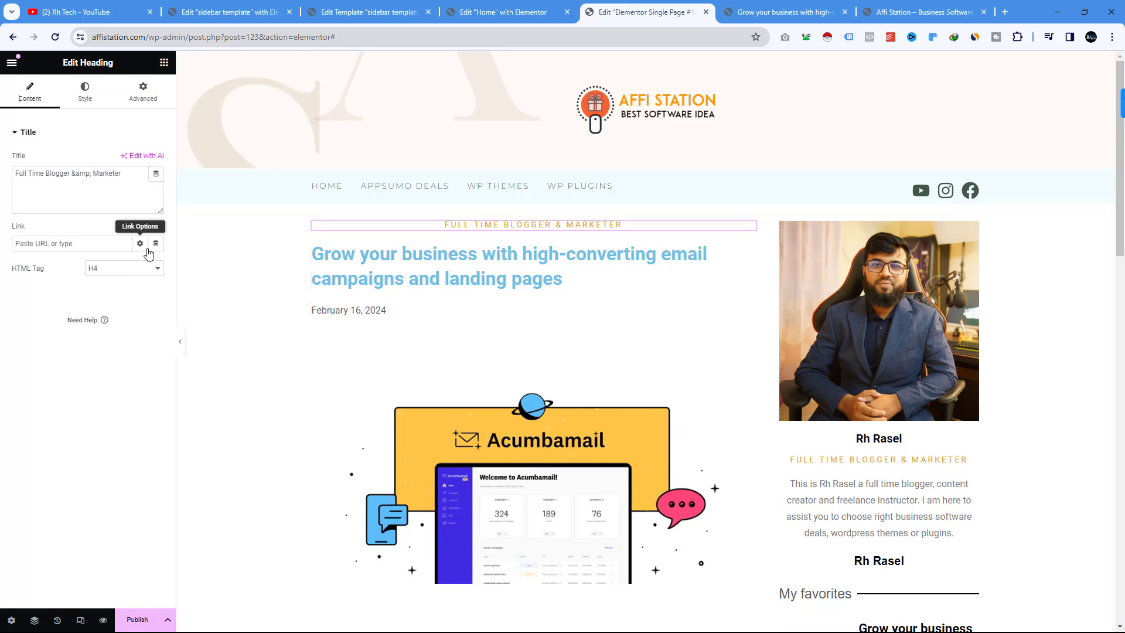
# Align the pasted heading above the post title to the left
pyautogui.click(750, 225)
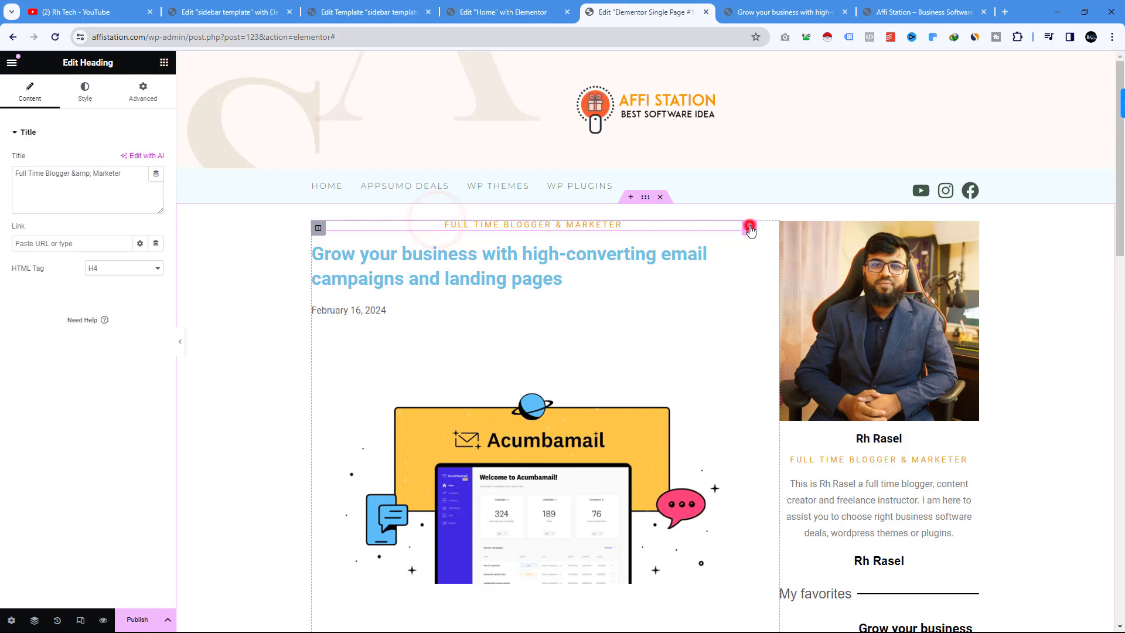
pyautogui.click(85, 94)
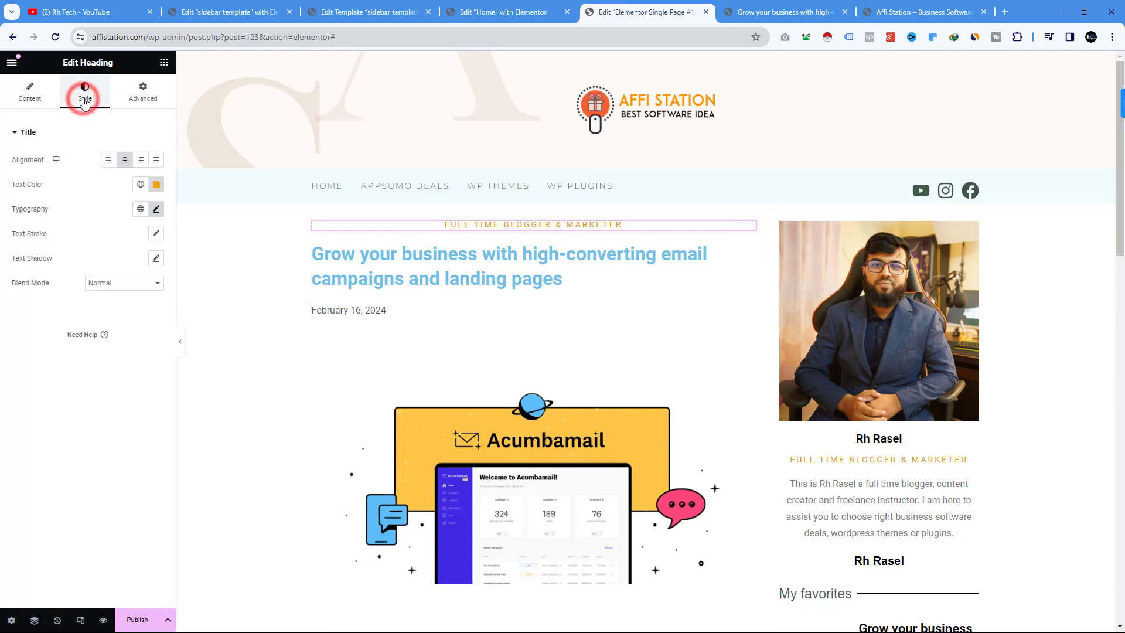
pyautogui.click(109, 161)
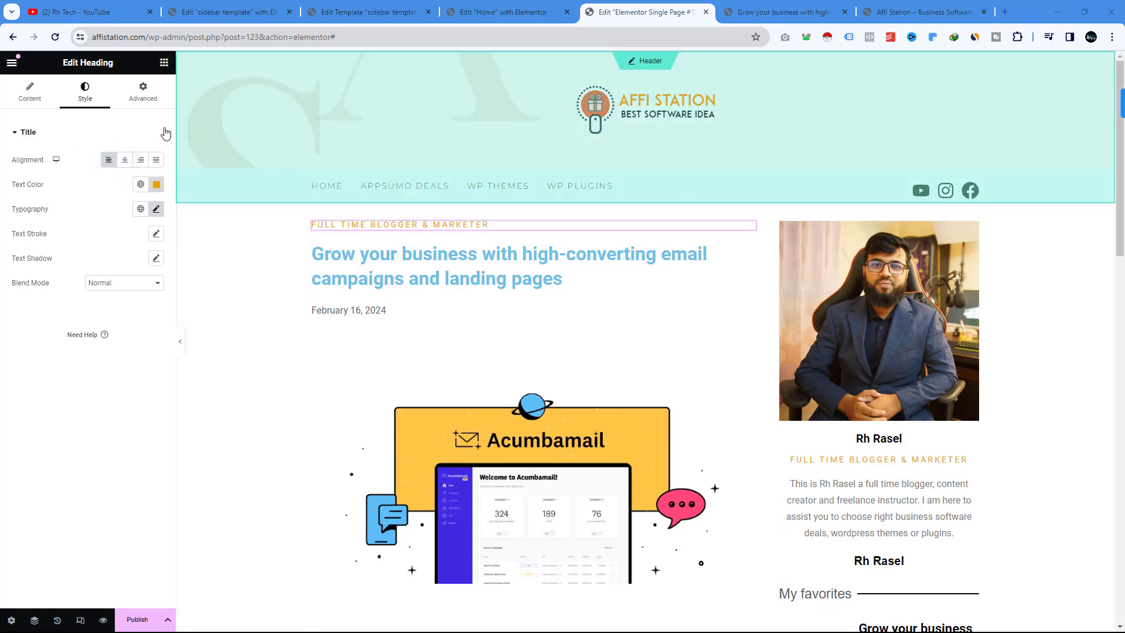
# Make the pasted heading's title dynamic with the Post Terms tag, using Categories as its taxonomy
pyautogui.click(32, 92)
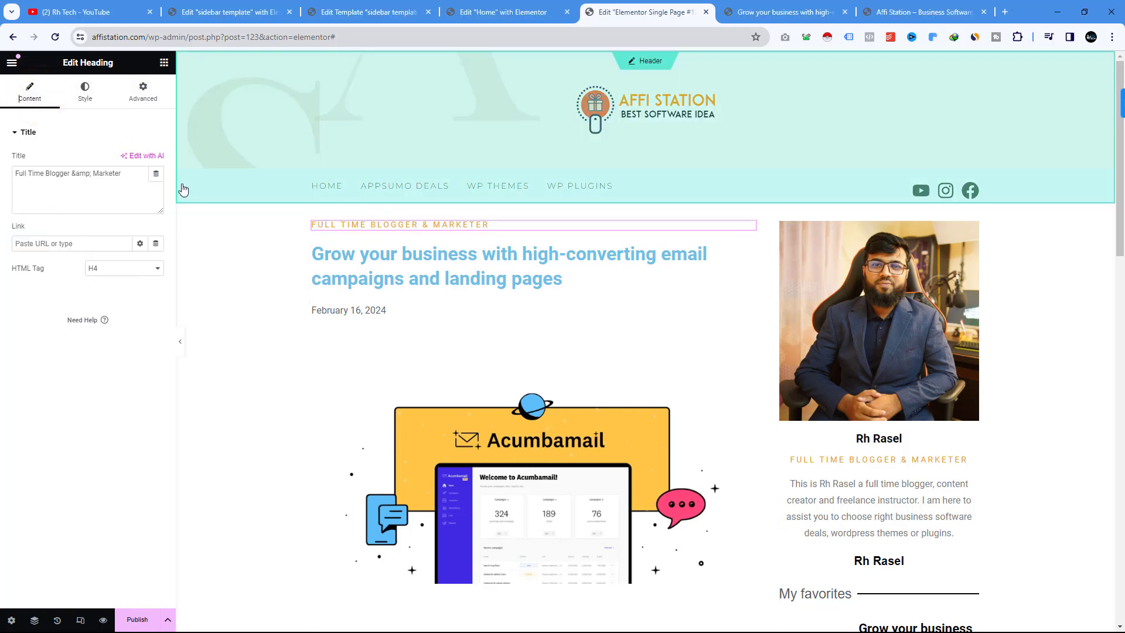
pyautogui.click(153, 177)
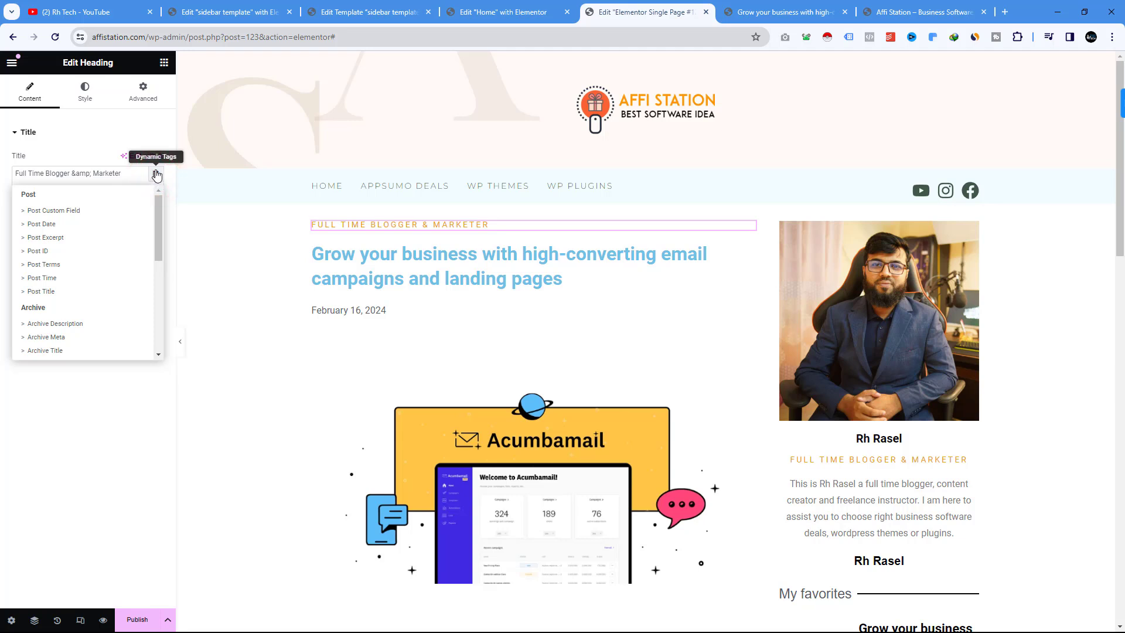
pyautogui.click(59, 264)
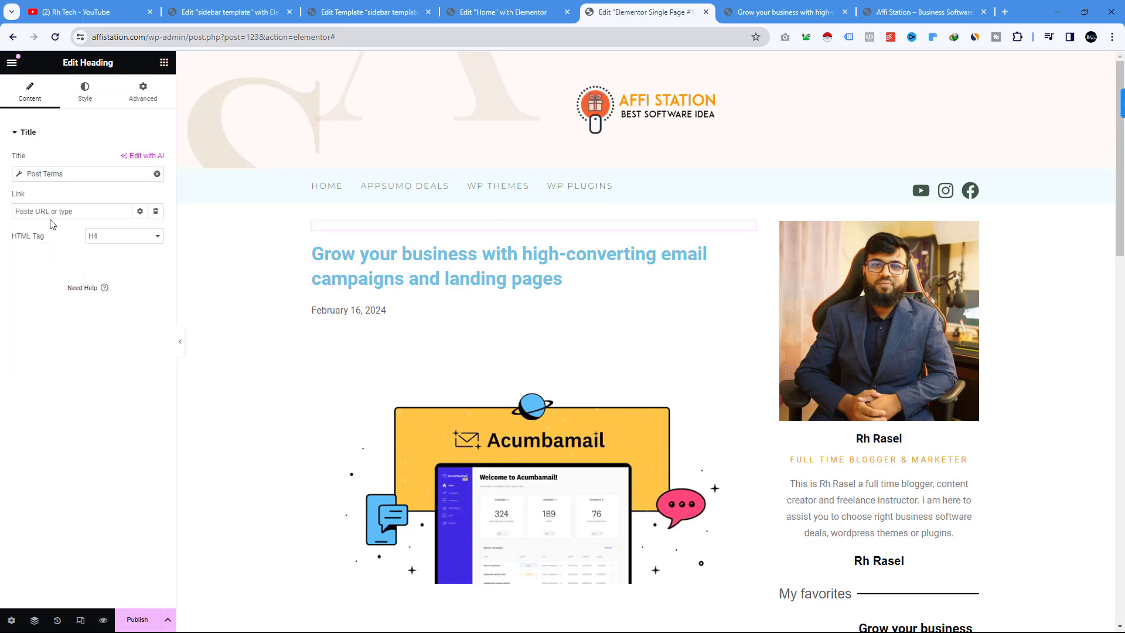
pyautogui.click(95, 178)
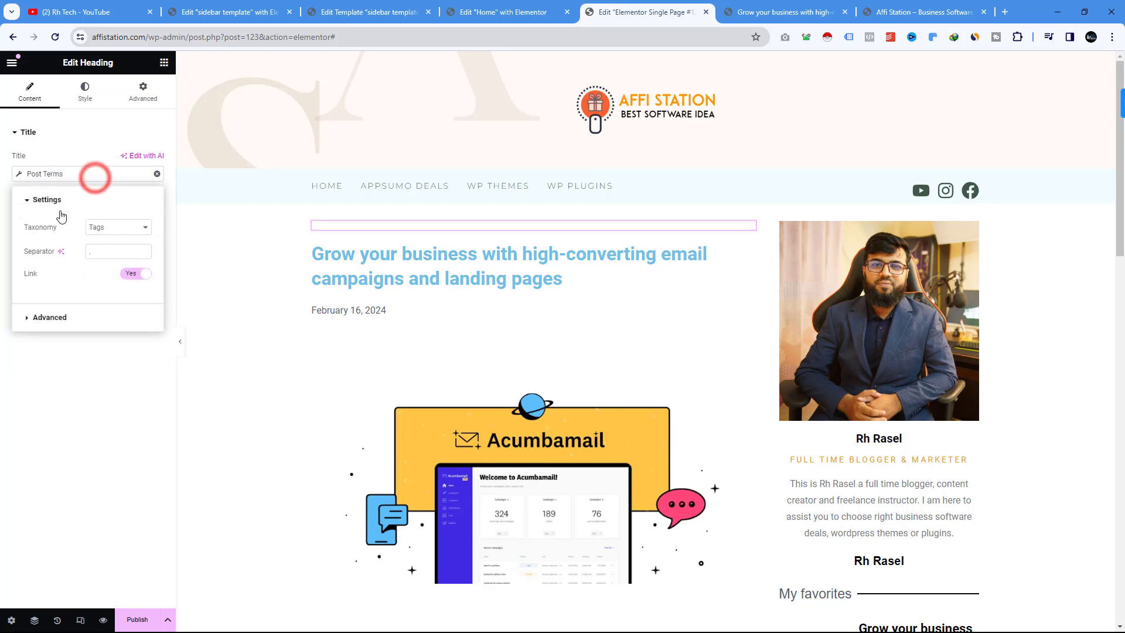
pyautogui.click(114, 230)
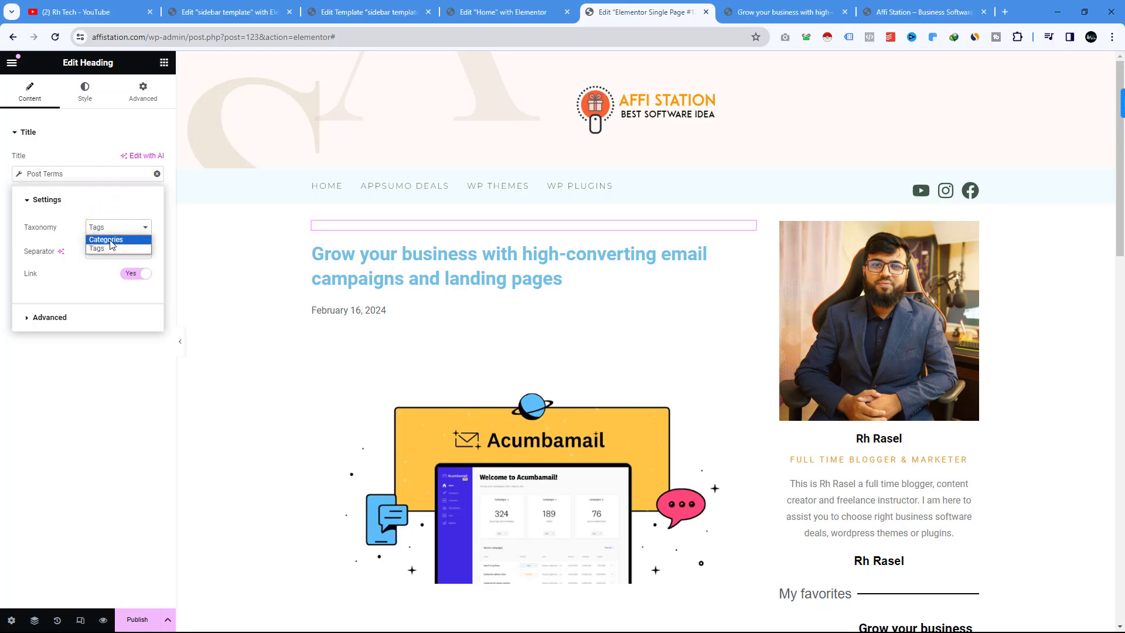
pyautogui.click(112, 242)
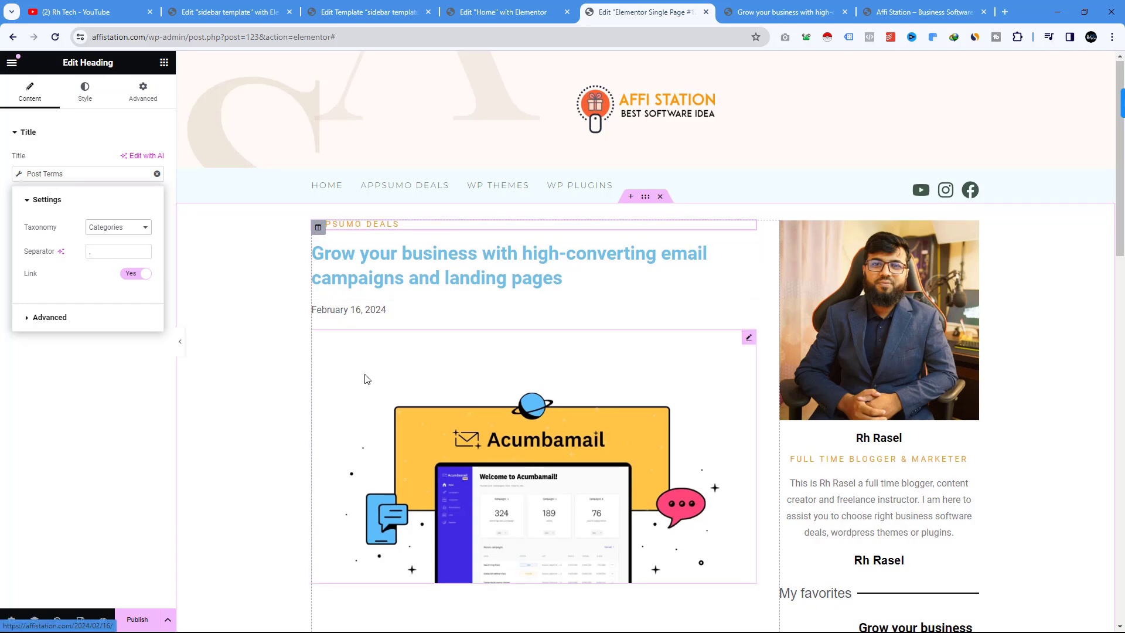
# Add a Post Content widget directly below the featured image in the main column
pyautogui.scroll(-4, 364, 377)
pyautogui.scroll(-5, 453, 260)
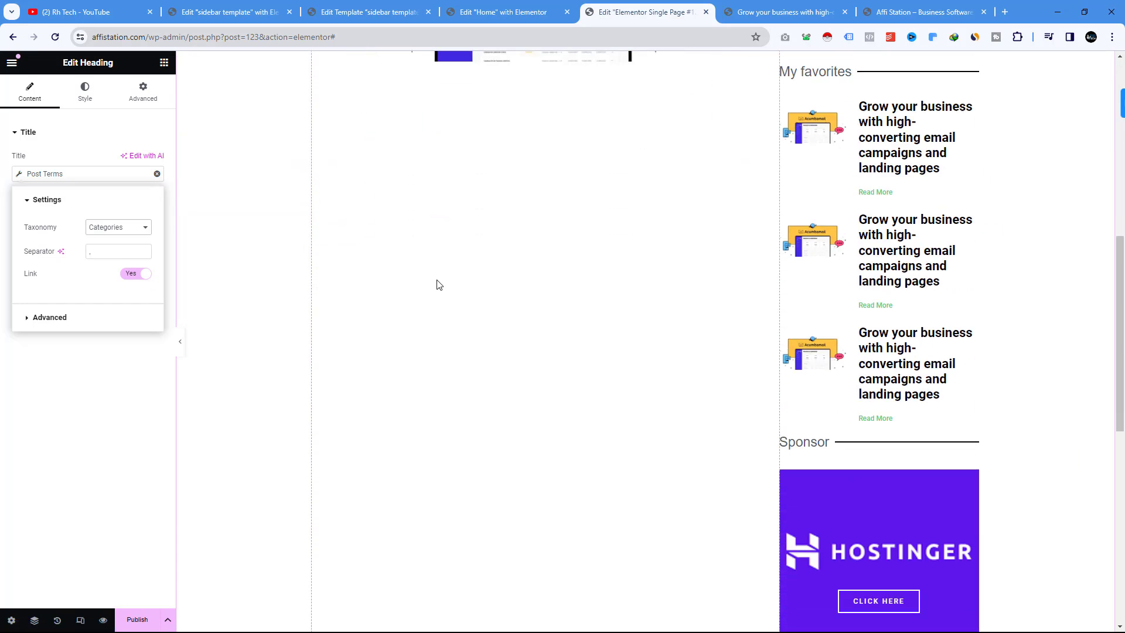
pyautogui.scroll(4, 439, 284)
pyautogui.scroll(5, 665, 307)
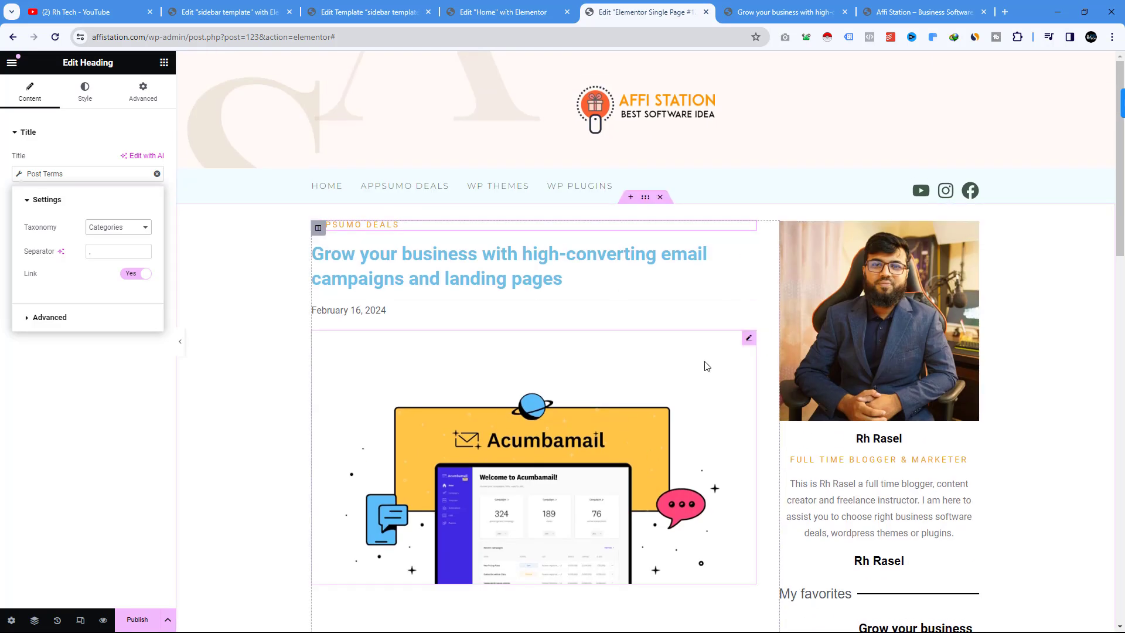
pyautogui.click(162, 64)
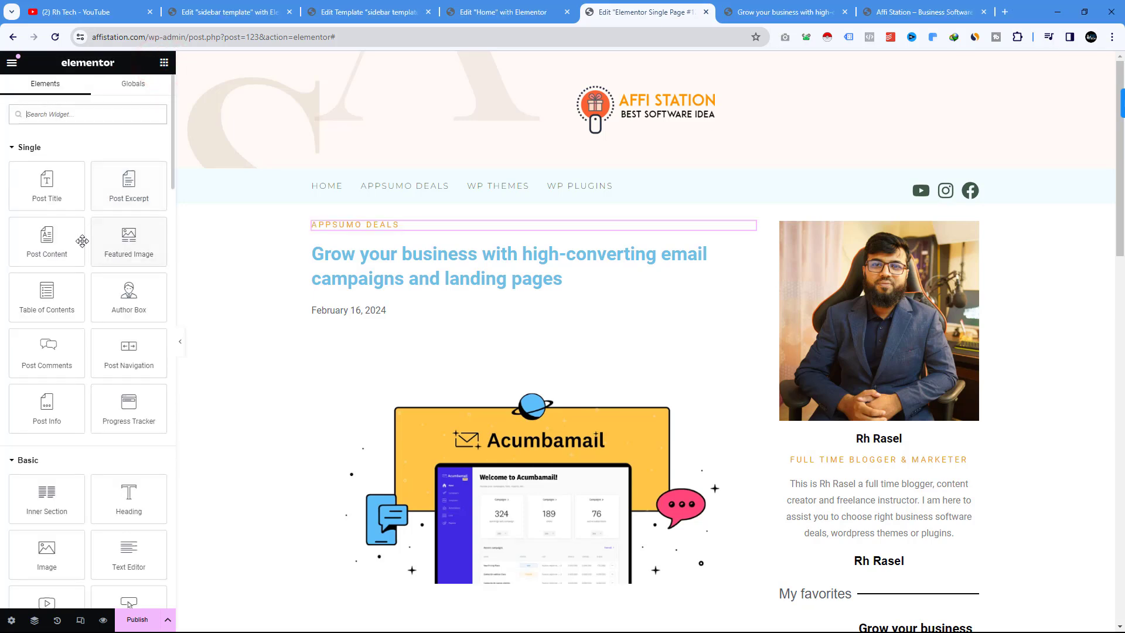
pyautogui.scroll(-4, 528, 288)
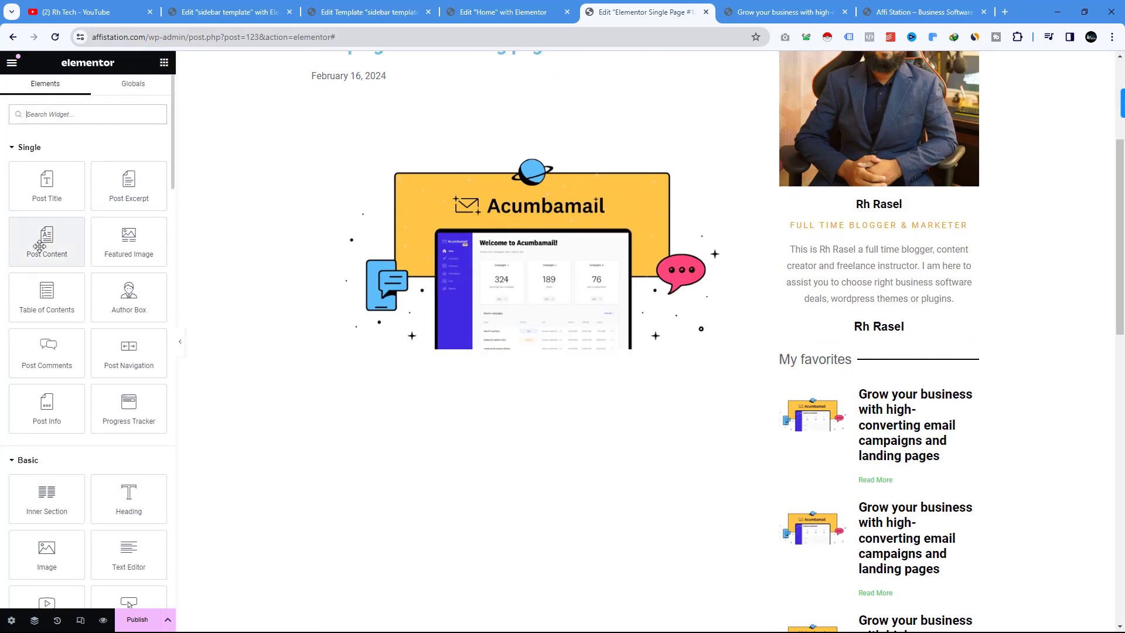
pyautogui.moveTo(41, 244); pyautogui.dragTo(411, 352)
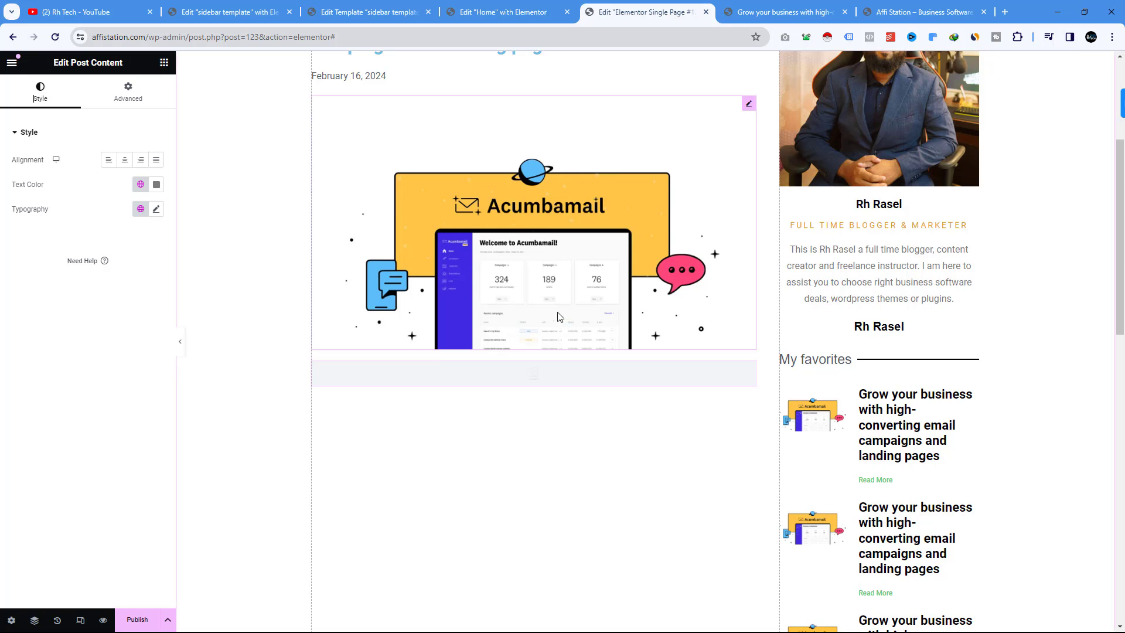
# Examine the post content and the sidebar along the whole page in the preview
pyautogui.scroll(-3, 579, 396)
pyautogui.scroll(-1, 579, 396)
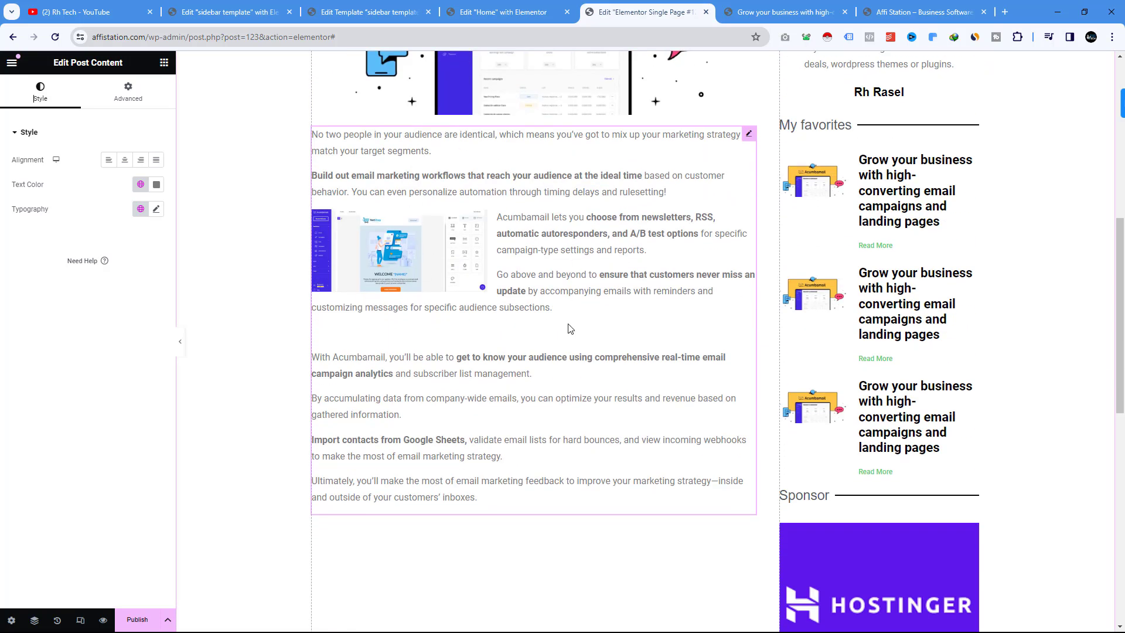
pyautogui.scroll(-3, 567, 338)
pyautogui.scroll(15, 586, 364)
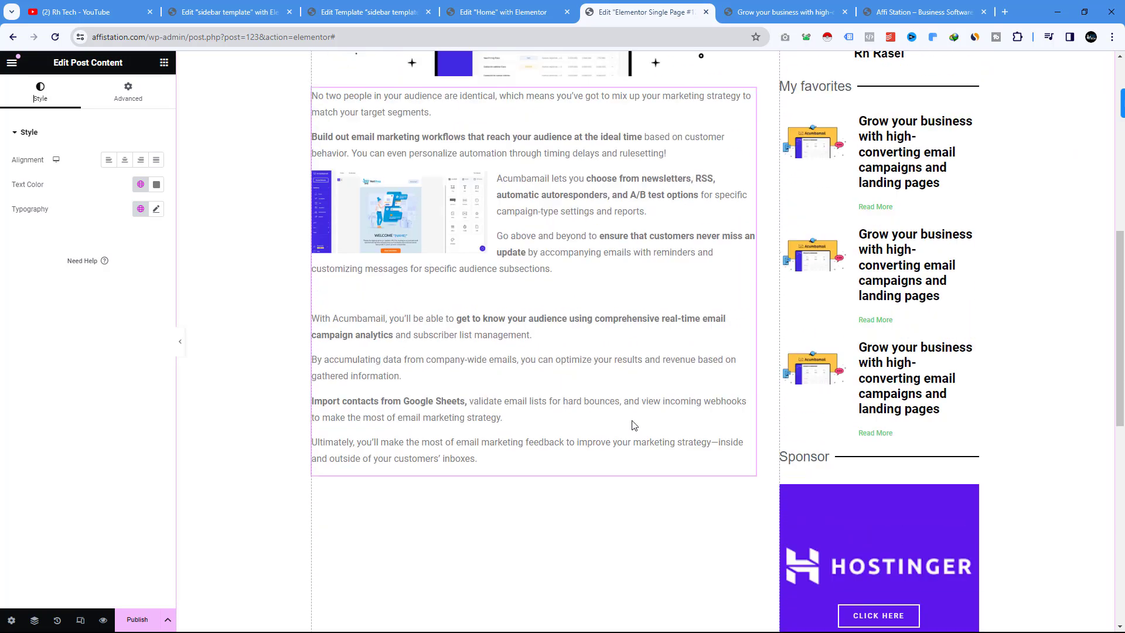
pyautogui.scroll(1, 345, 342)
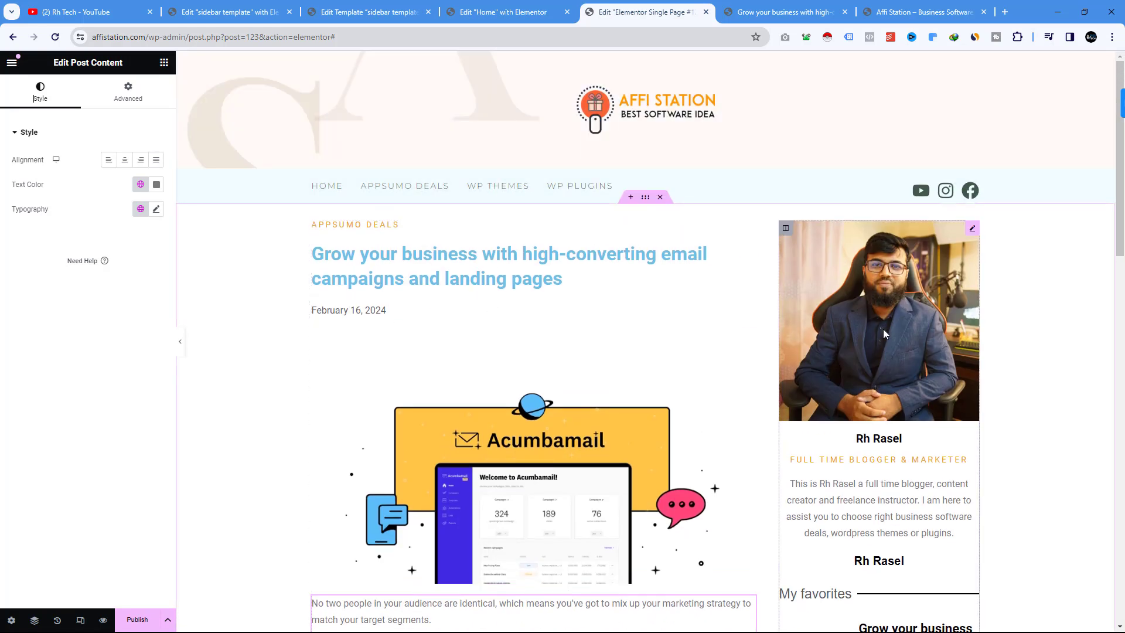
pyautogui.scroll(-3, 450, 230)
pyautogui.scroll(-8, 450, 230)
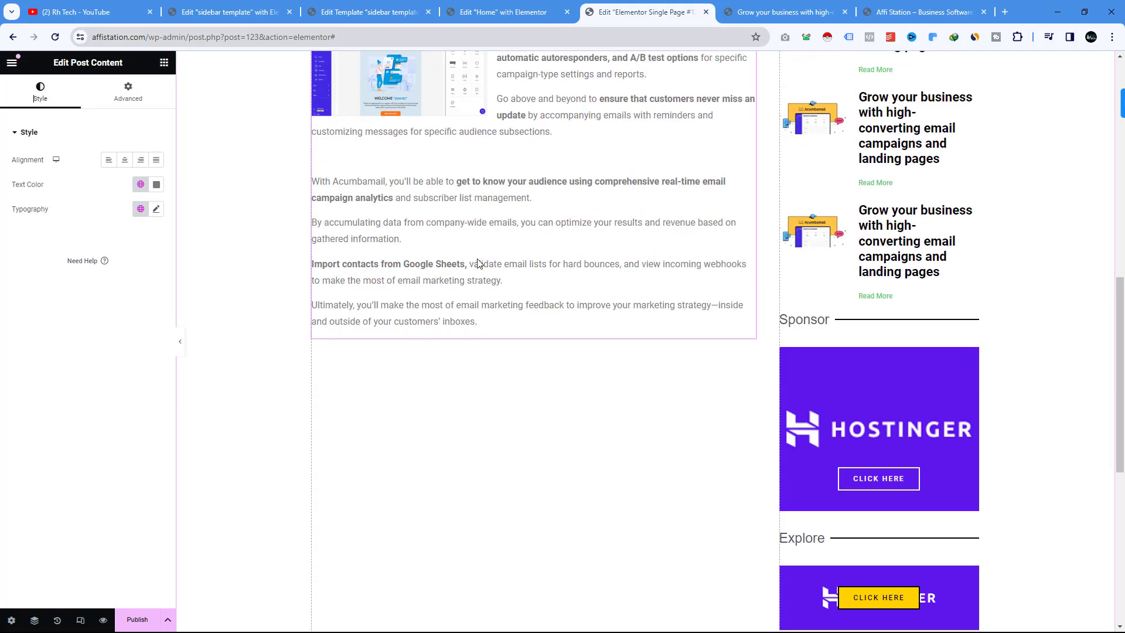
pyautogui.scroll(4, 477, 264)
pyautogui.scroll(7, 816, 221)
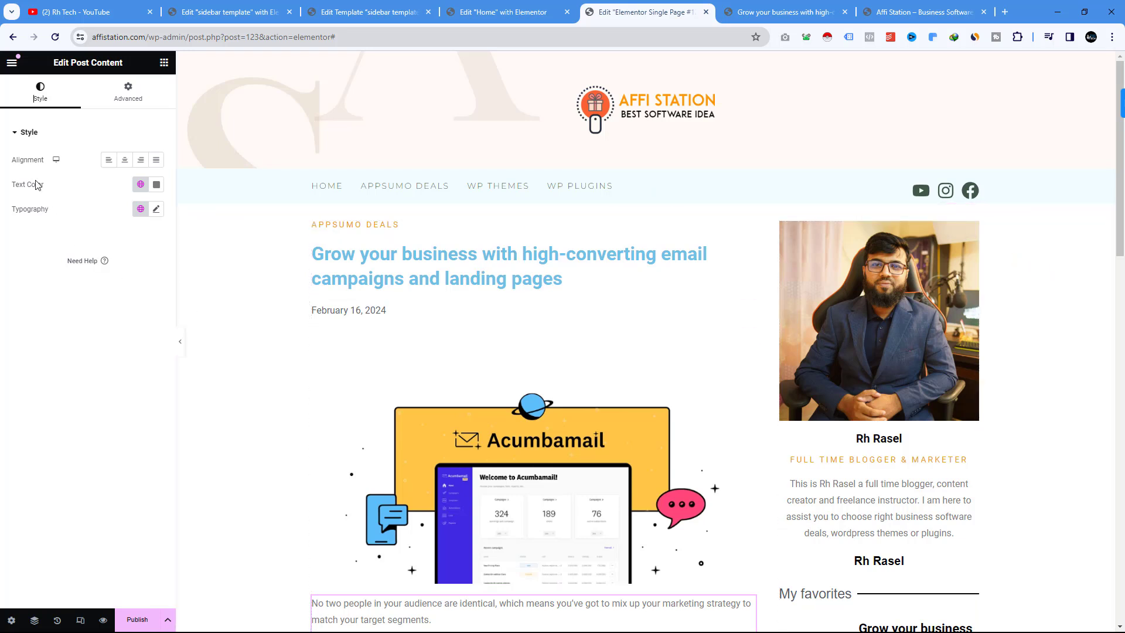
# Set the Post Title widget's text color to black, #000000
pyautogui.scroll(-1, 592, 203)
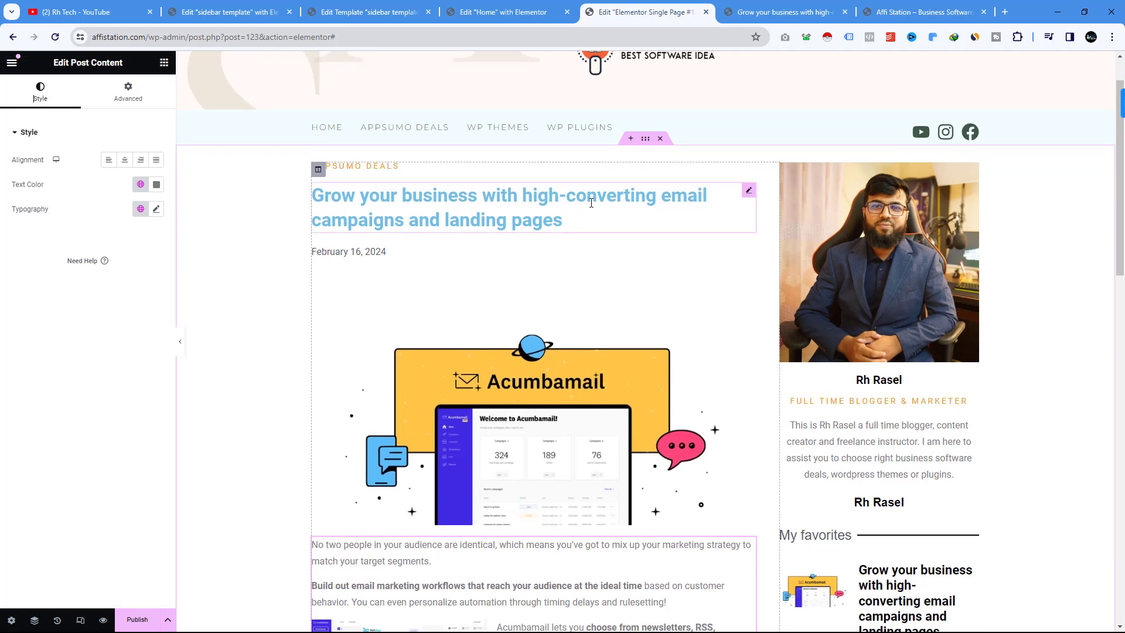
pyautogui.click(747, 192)
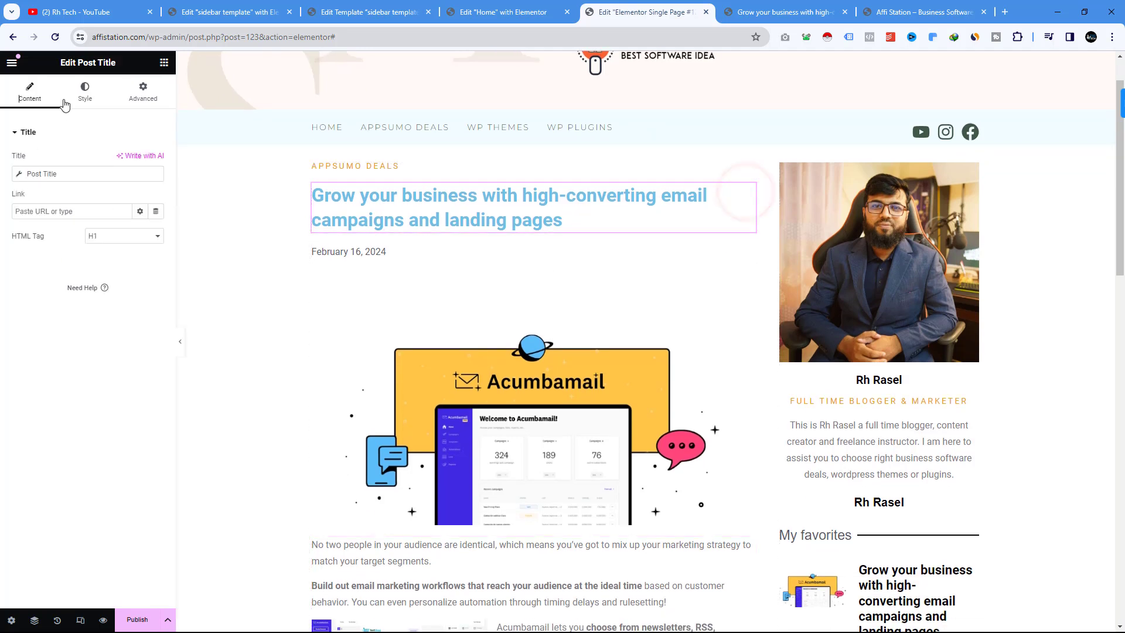
pyautogui.click(85, 93)
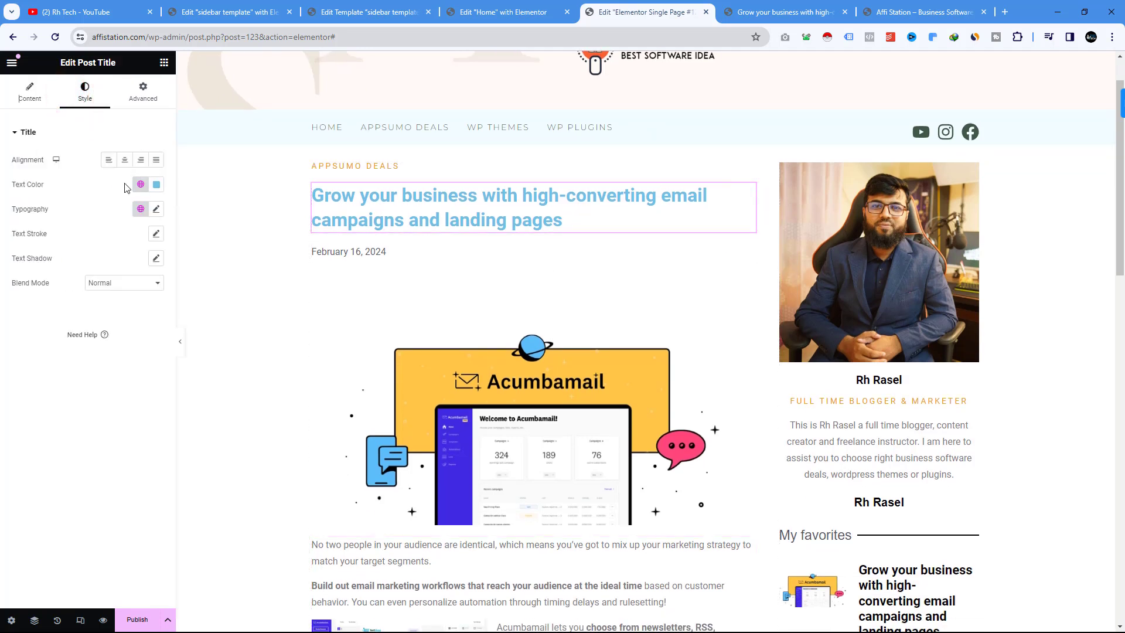
pyautogui.click(156, 184)
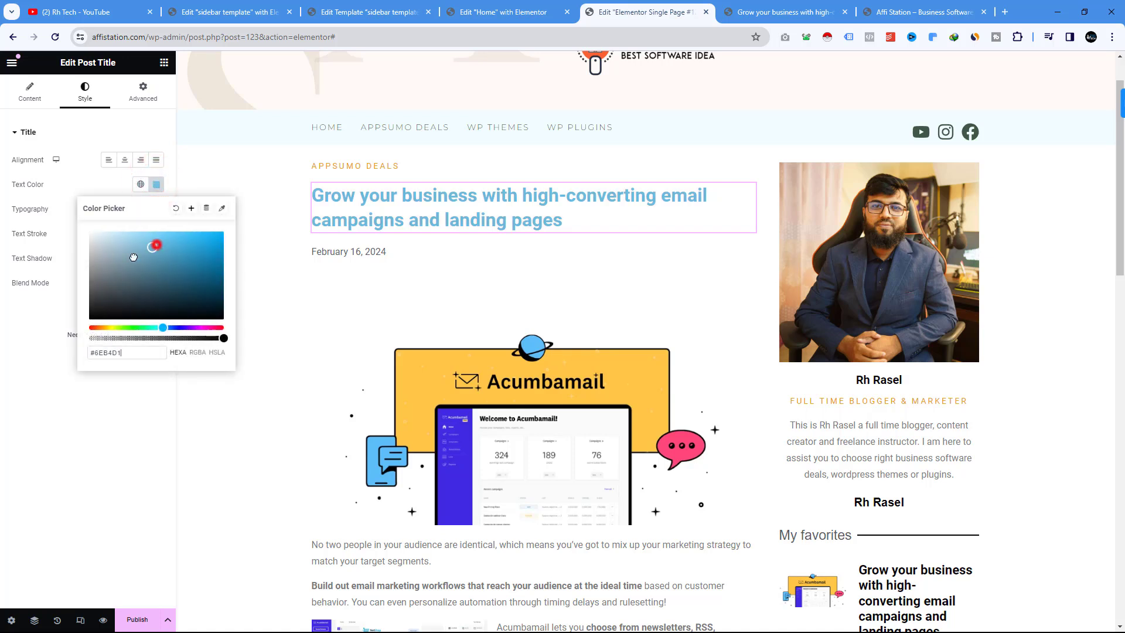
pyautogui.moveTo(134, 258); pyautogui.dragTo(45, 363)
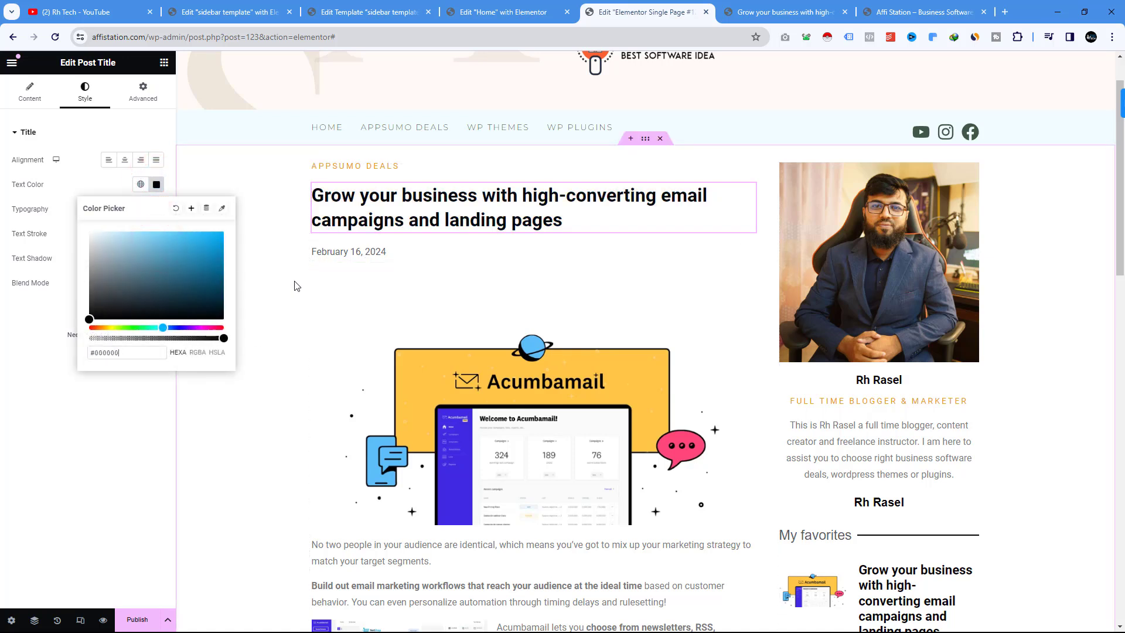
pyautogui.click(246, 284)
# Examine the template's layout down to the end of the post content and the available single-post widgets
pyautogui.scroll(-5, 476, 268)
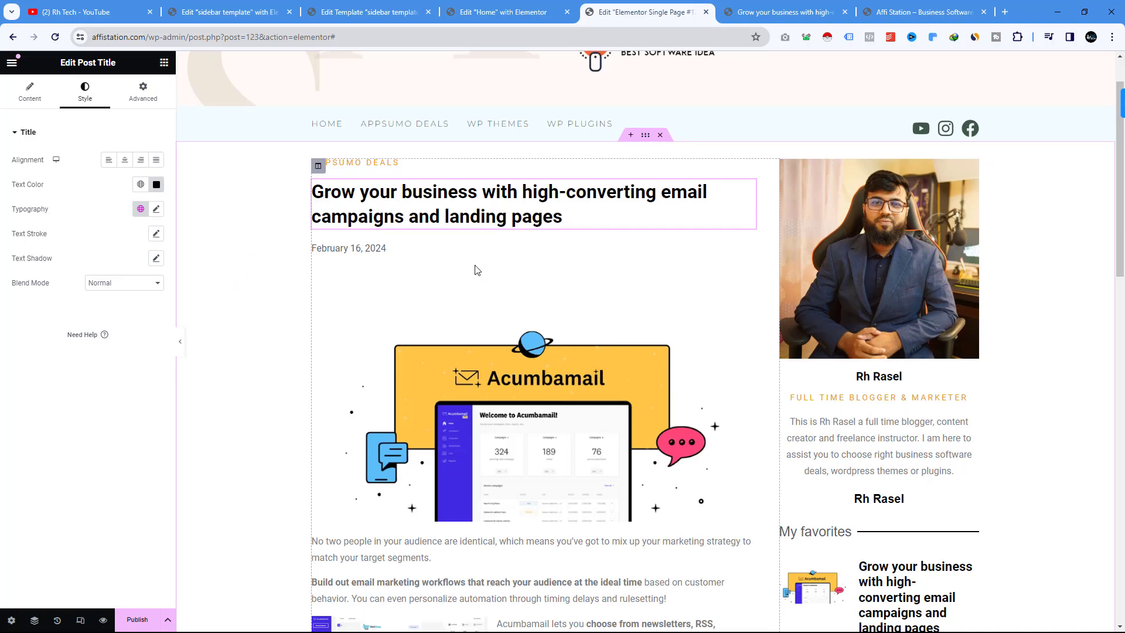
pyautogui.scroll(-3, 476, 271)
pyautogui.scroll(10, 469, 271)
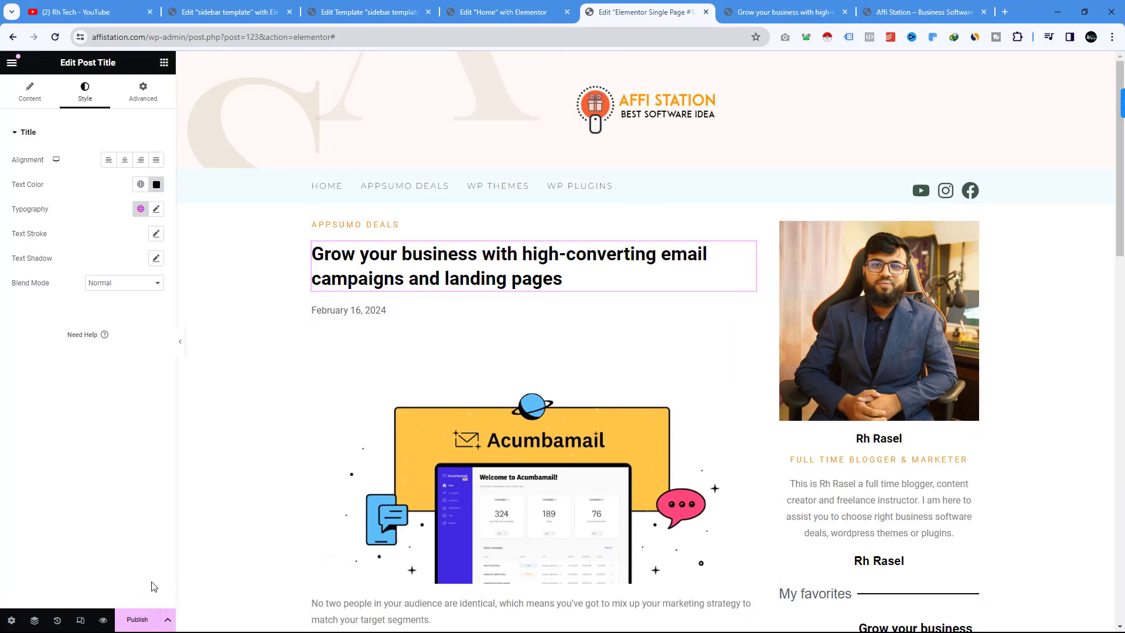
pyautogui.click(164, 62)
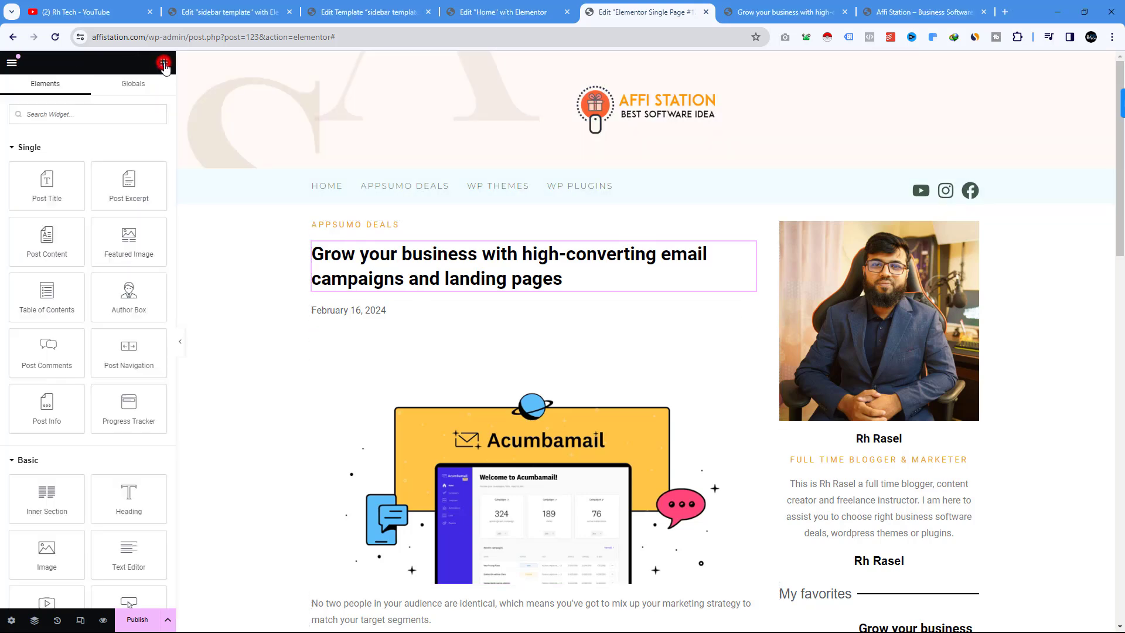
pyautogui.scroll(-3, 109, 293)
pyautogui.scroll(3, 109, 293)
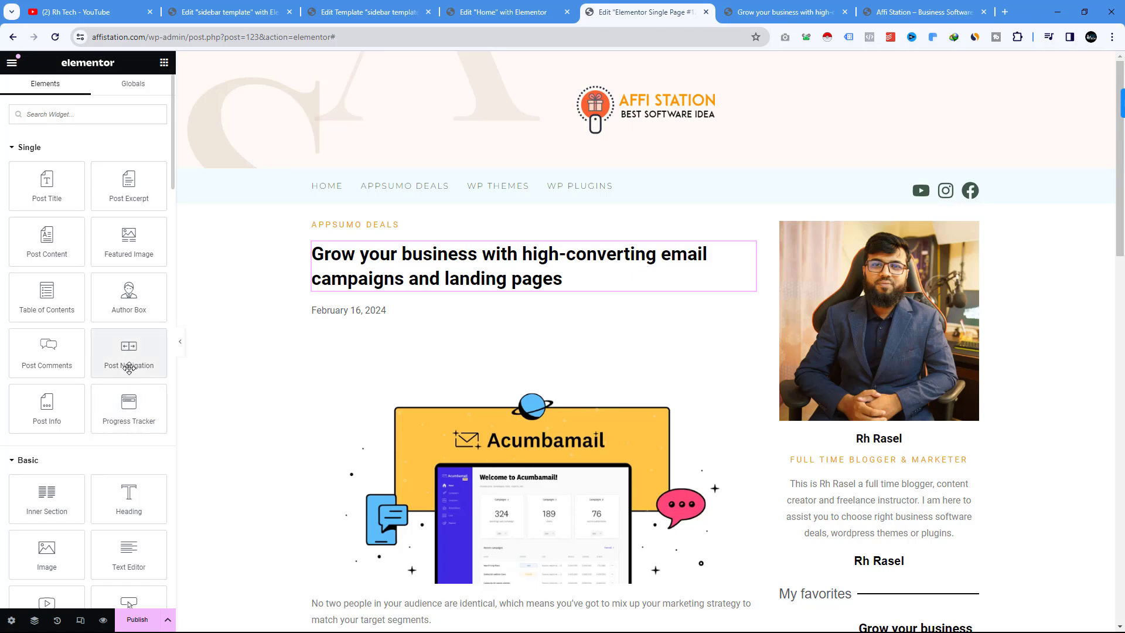
pyautogui.scroll(-12, 466, 344)
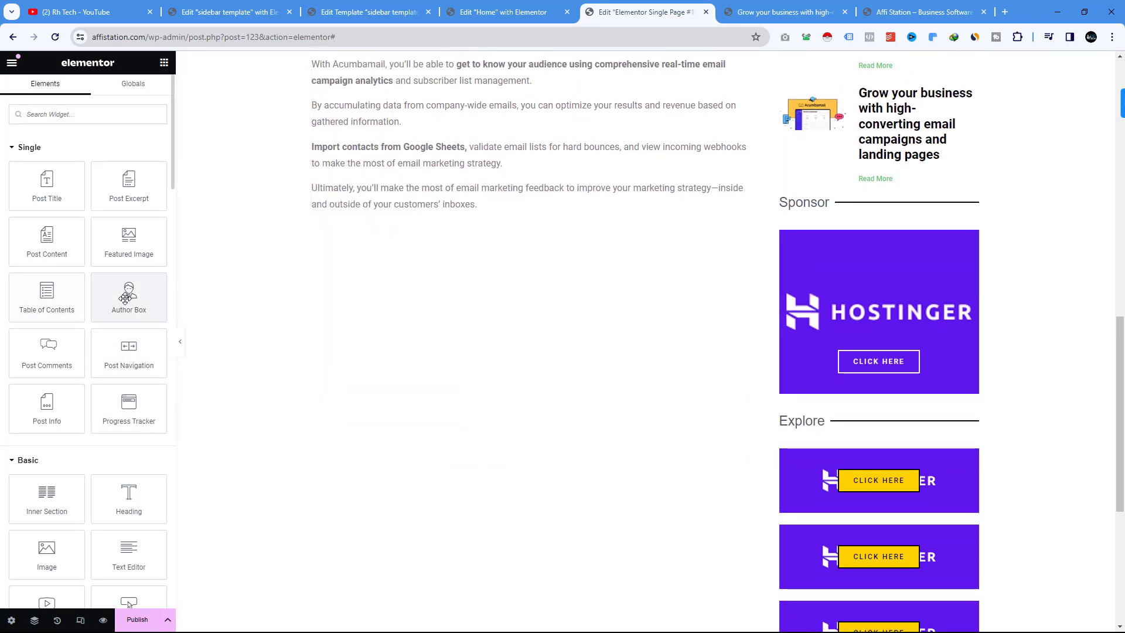
pyautogui.click(137, 256)
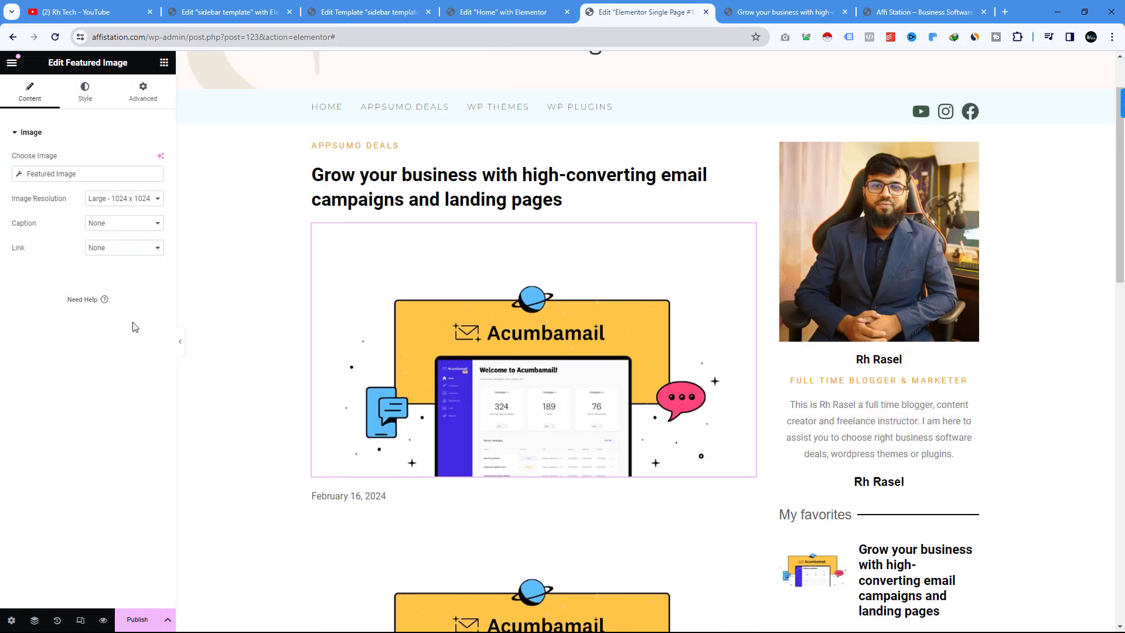
pyautogui.click(164, 63)
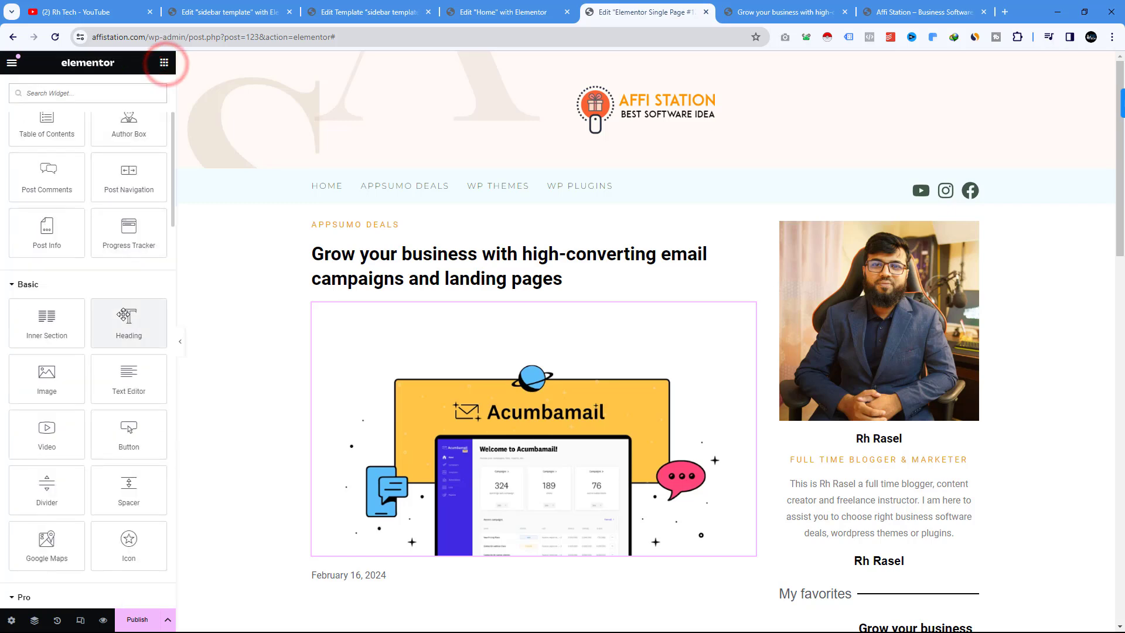
pyautogui.scroll(-6, 351, 352)
pyautogui.scroll(6, 416, 316)
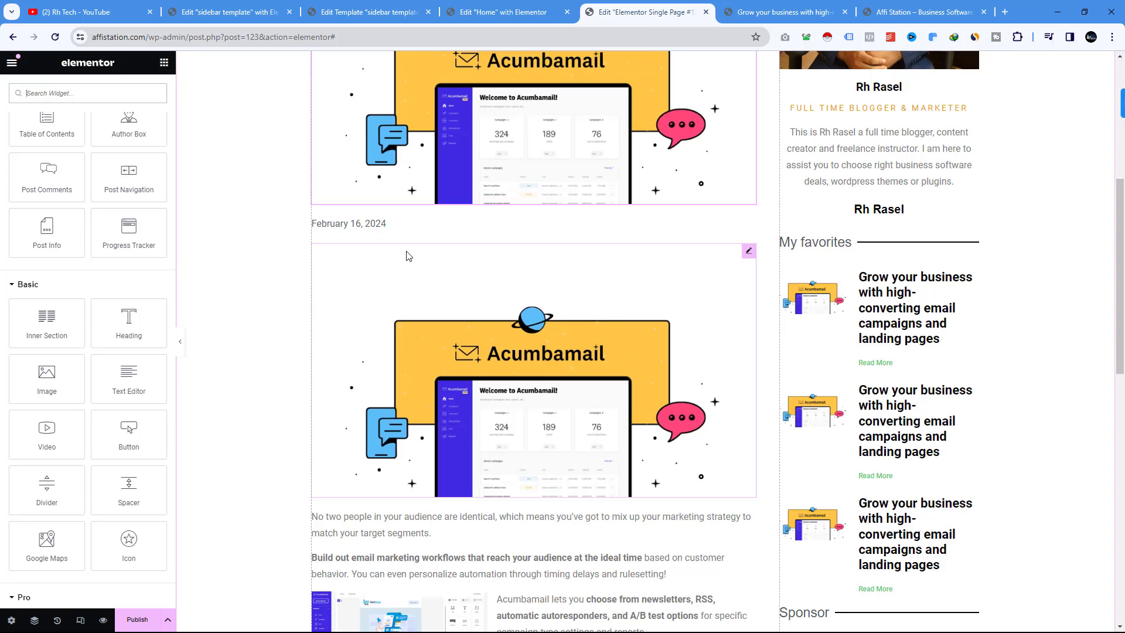
pyautogui.scroll(5, 404, 257)
pyautogui.click(287, 252)
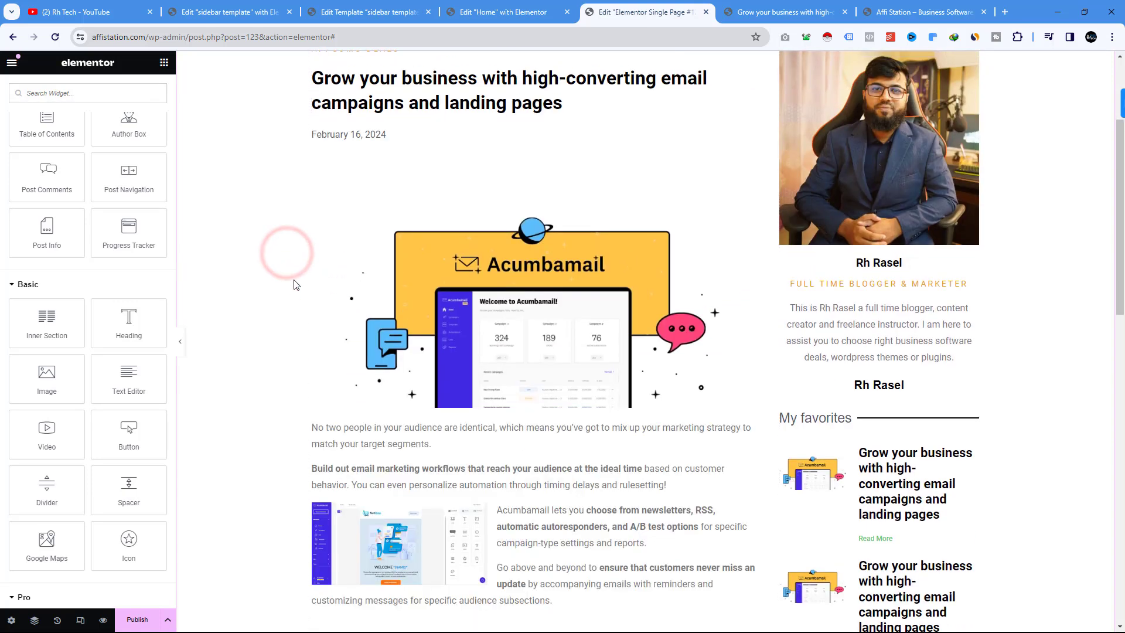
# Add a Post Navigation widget below the post content, with Chevron arrows and with post title and borders hidden
pyautogui.scroll(-8, 296, 284)
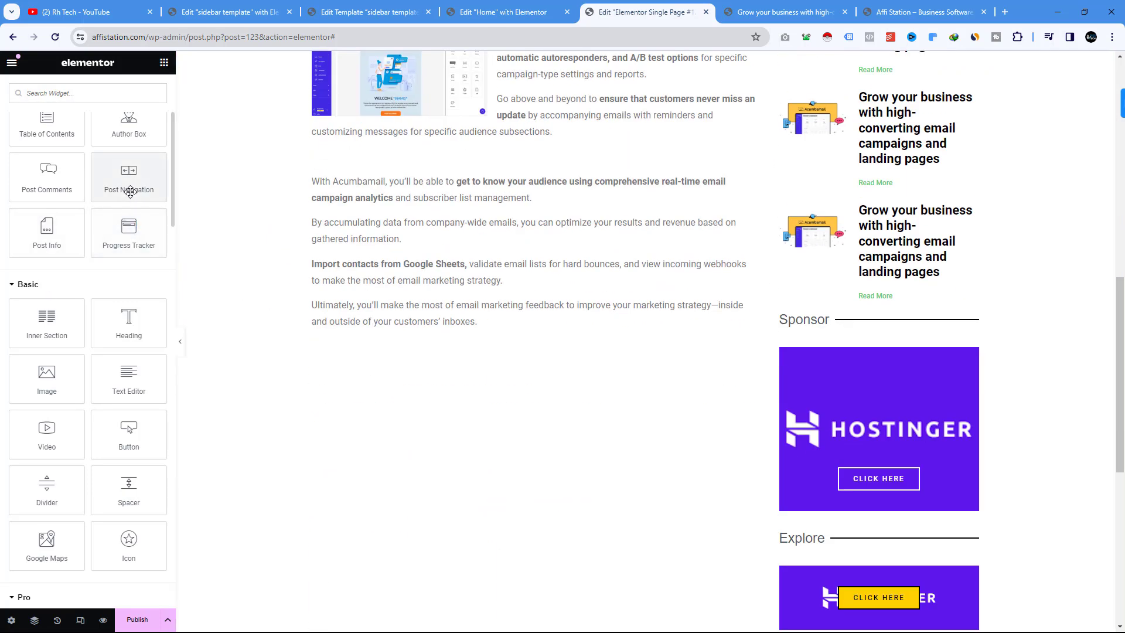
pyautogui.moveTo(129, 192); pyautogui.dragTo(354, 345)
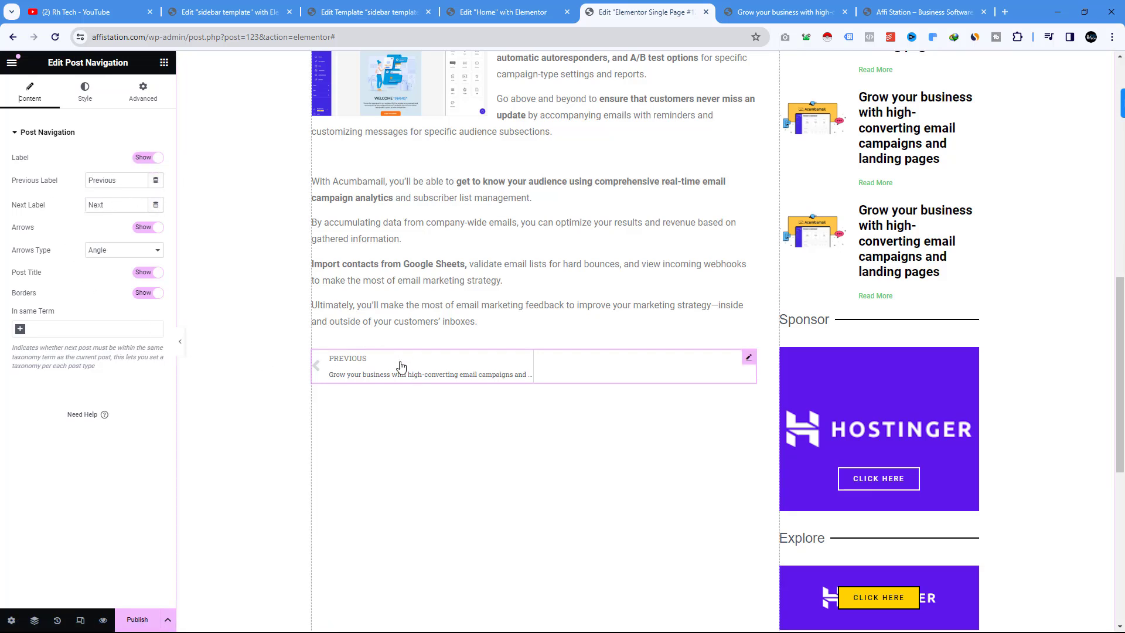
pyautogui.click(143, 274)
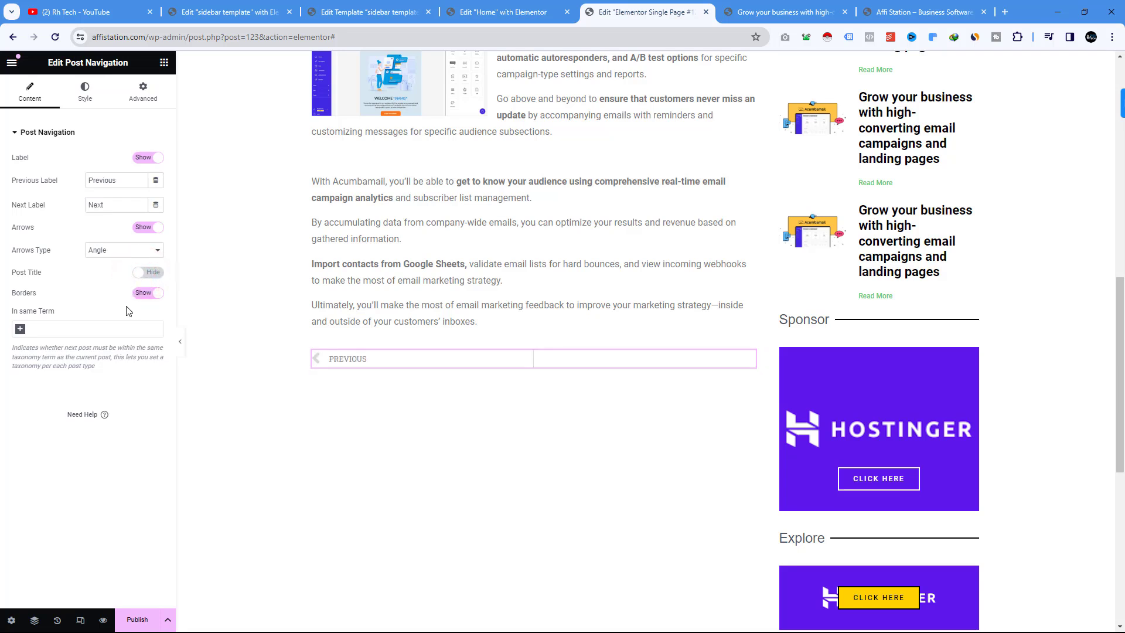
pyautogui.click(117, 251)
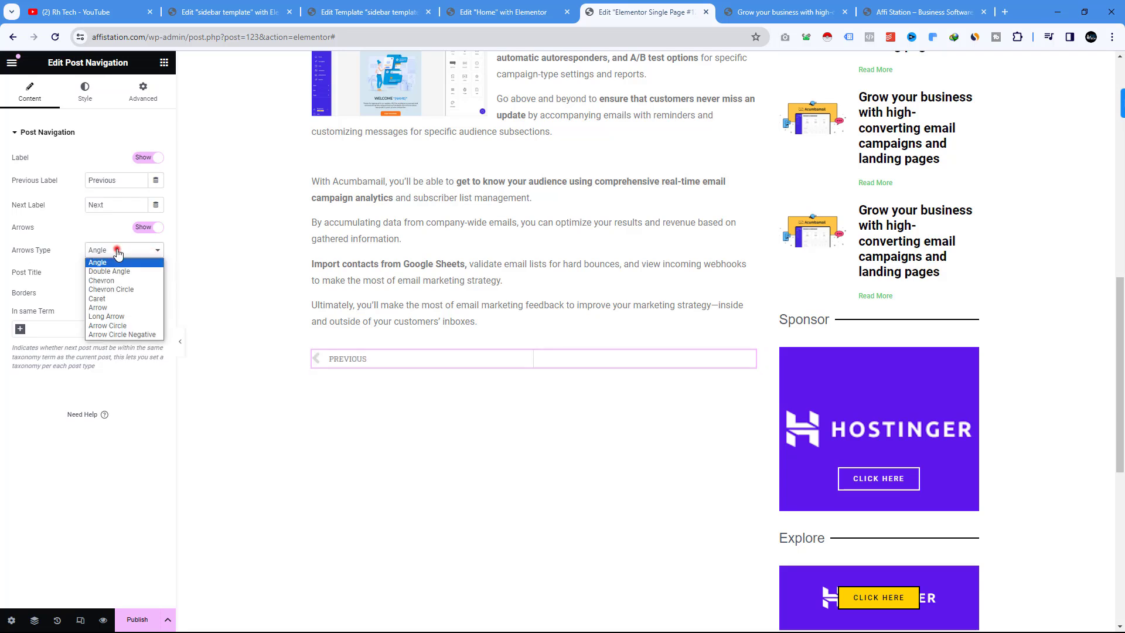
pyautogui.click(120, 280)
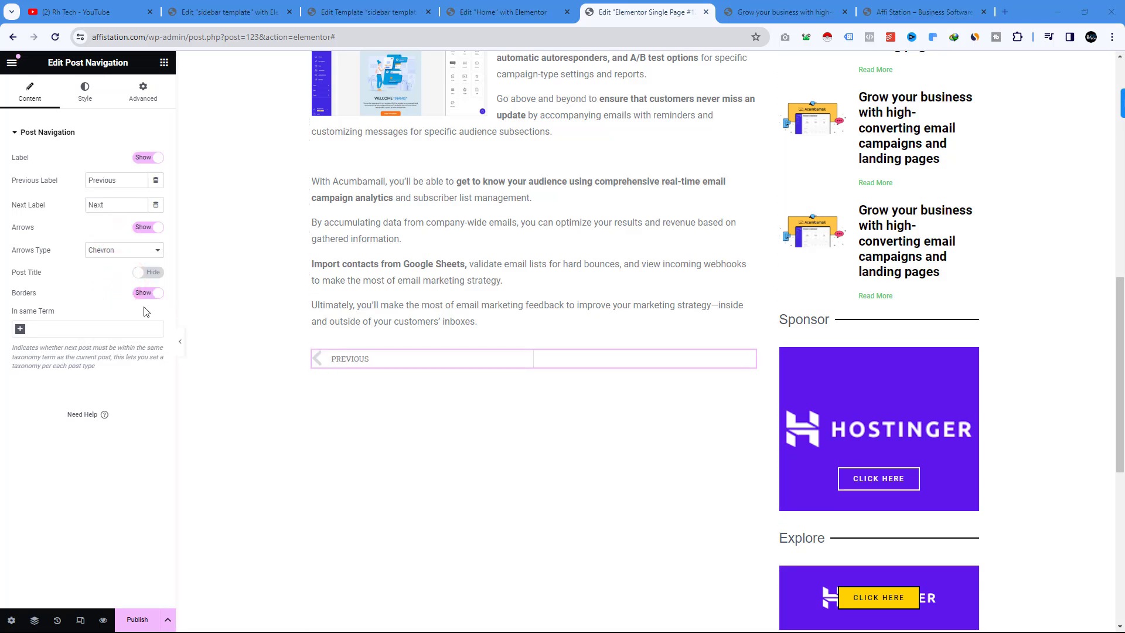
pyautogui.click(137, 296)
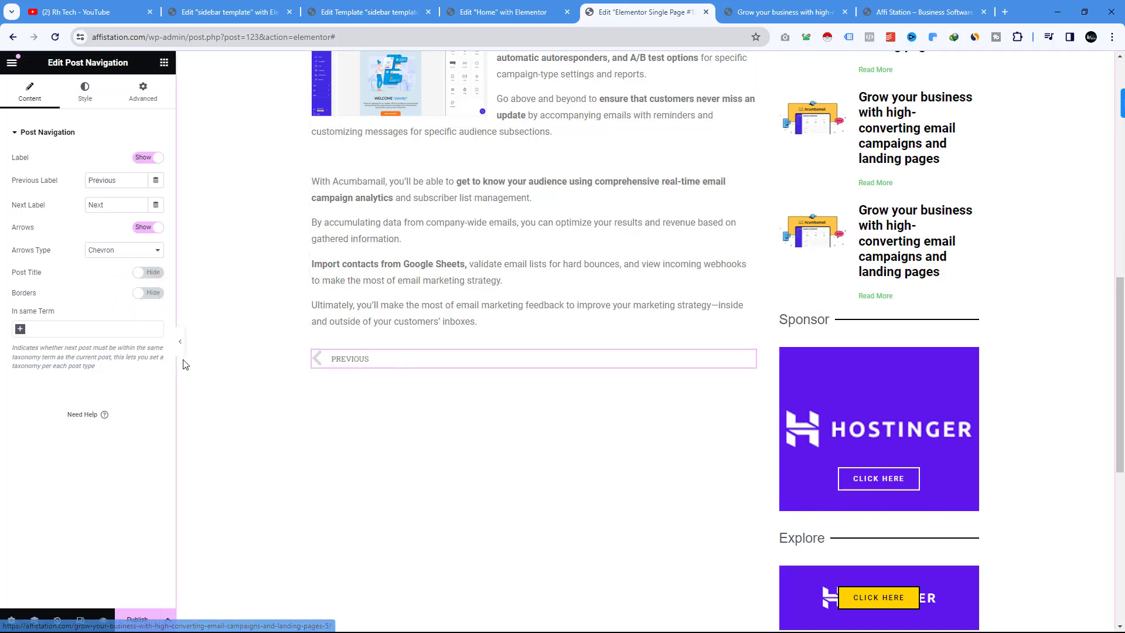
# Search the widgets for "share" and add a Share Buttons widget directly below the post navigation
pyautogui.click(164, 63)
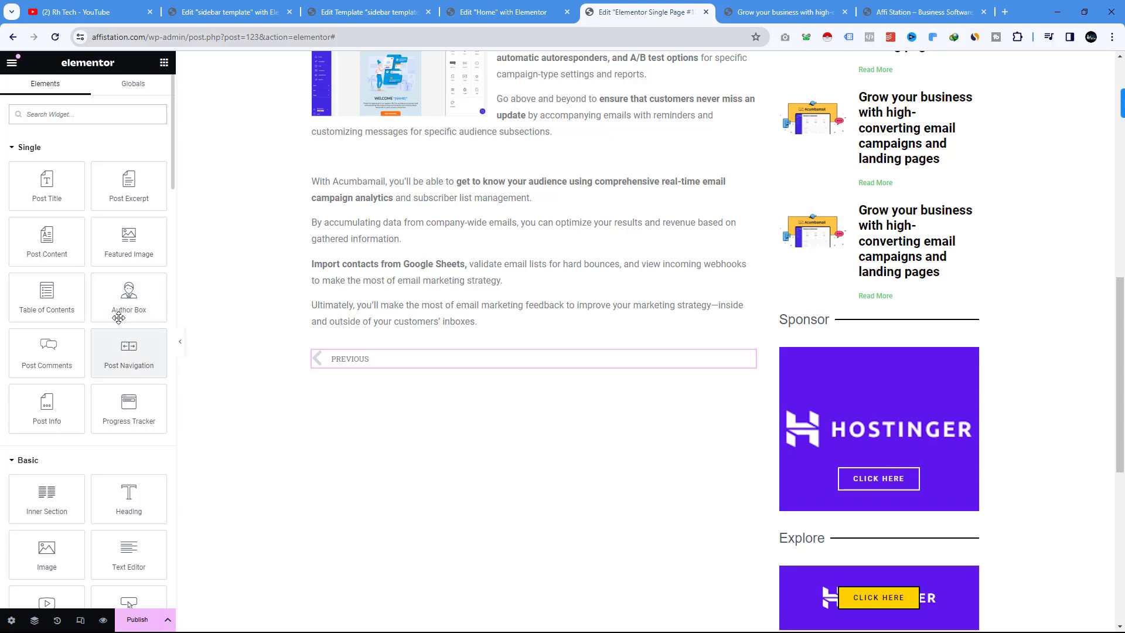
pyautogui.scroll(-6, 128, 338)
pyautogui.scroll(5, 104, 301)
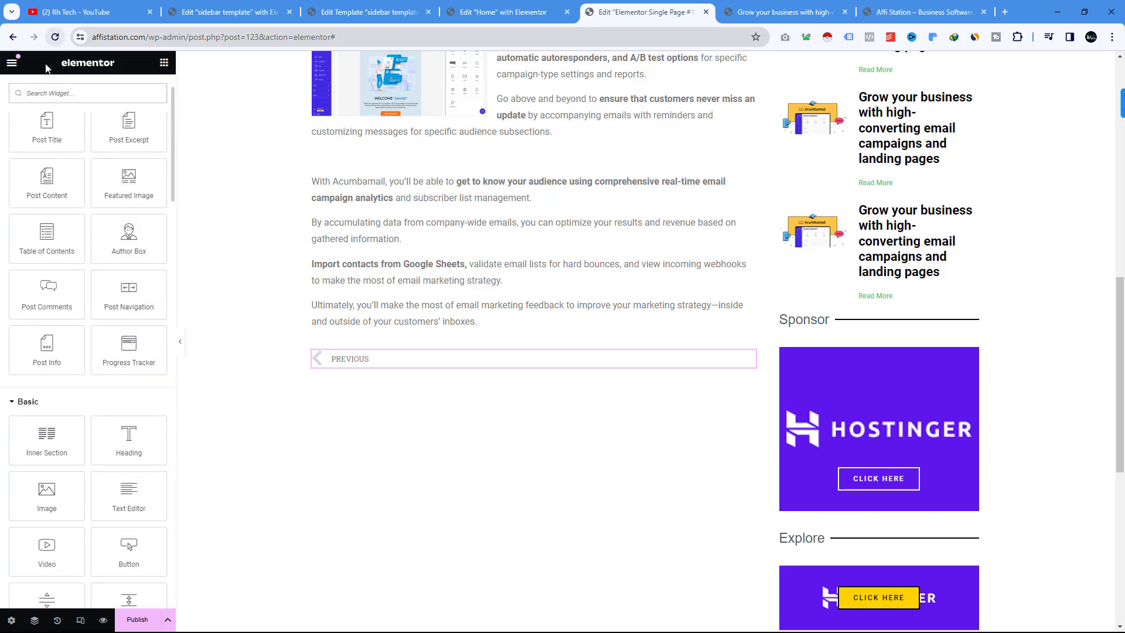
pyautogui.click(33, 94)
pyautogui.write('shahi')
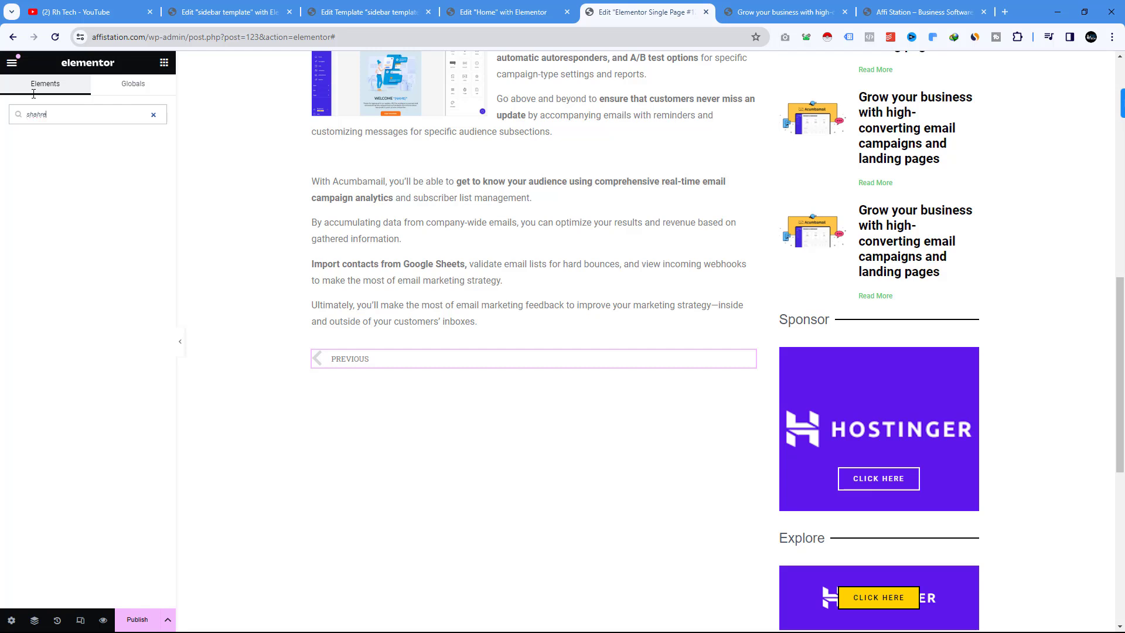
pyautogui.write('re')
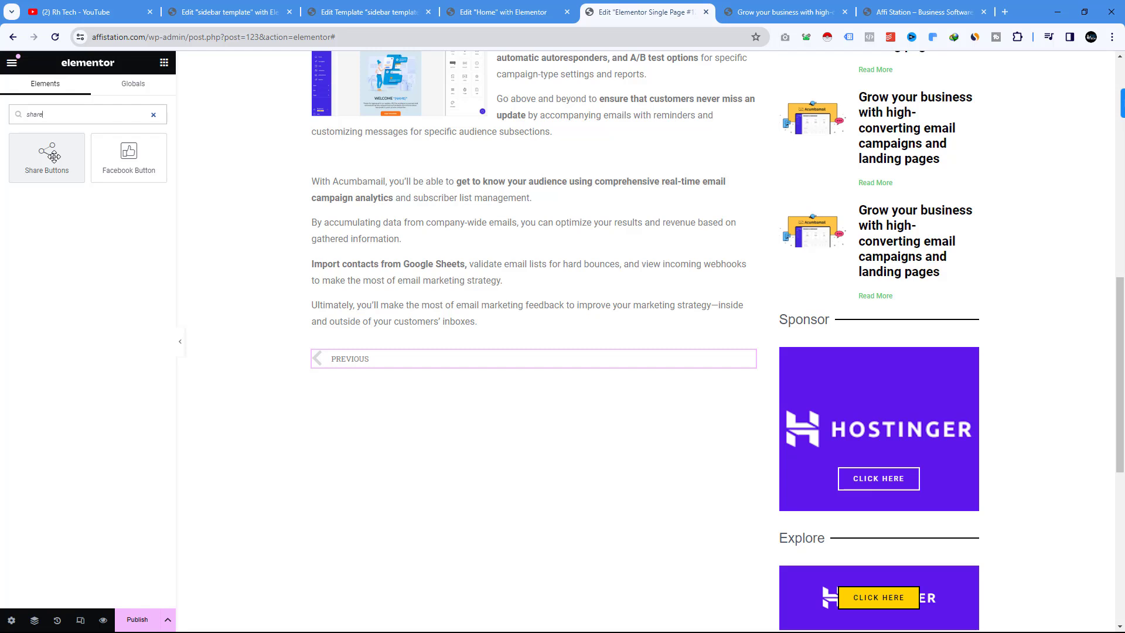
pyautogui.moveTo(55, 157); pyautogui.dragTo(372, 369)
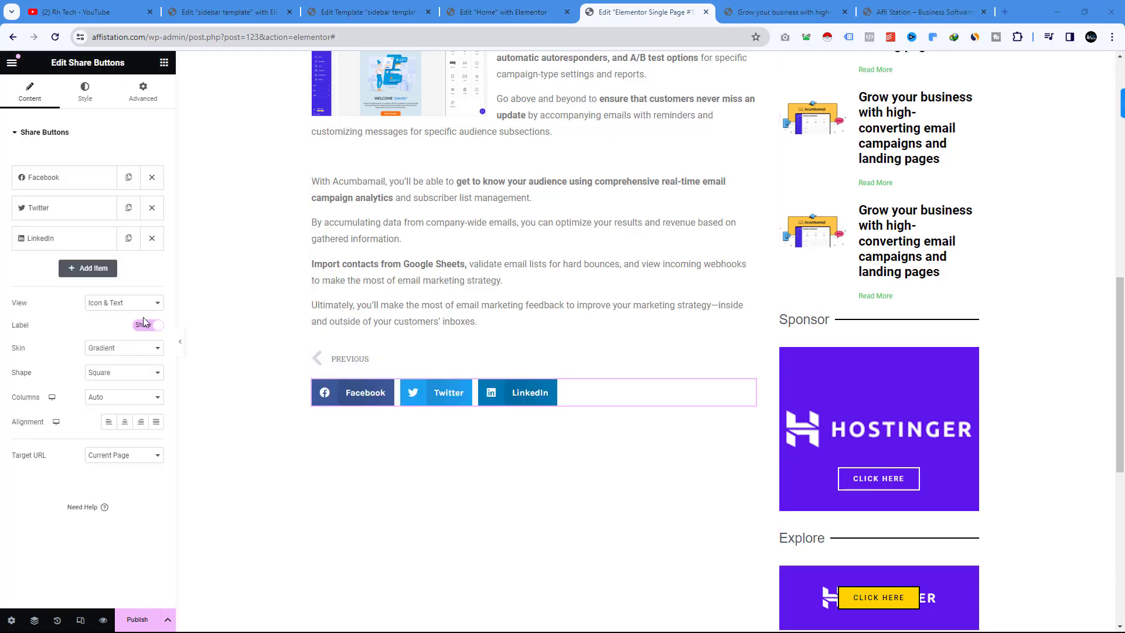
# Set the share buttons' view to Icon and open the Facebook item's settings
pyautogui.click(119, 303)
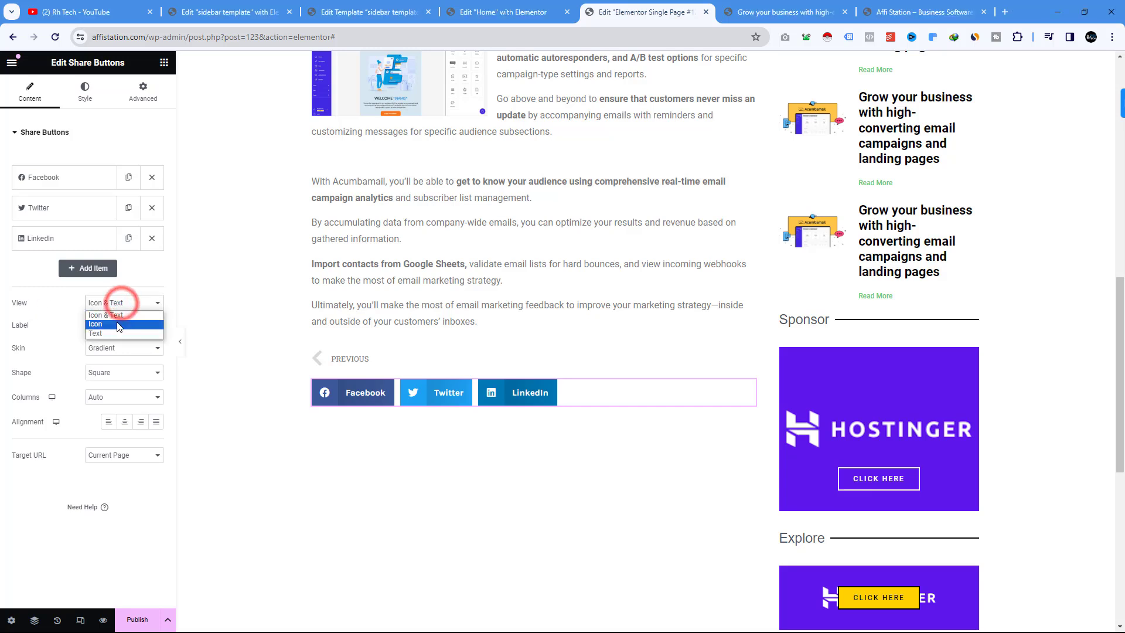
pyautogui.click(116, 321)
pyautogui.click(69, 177)
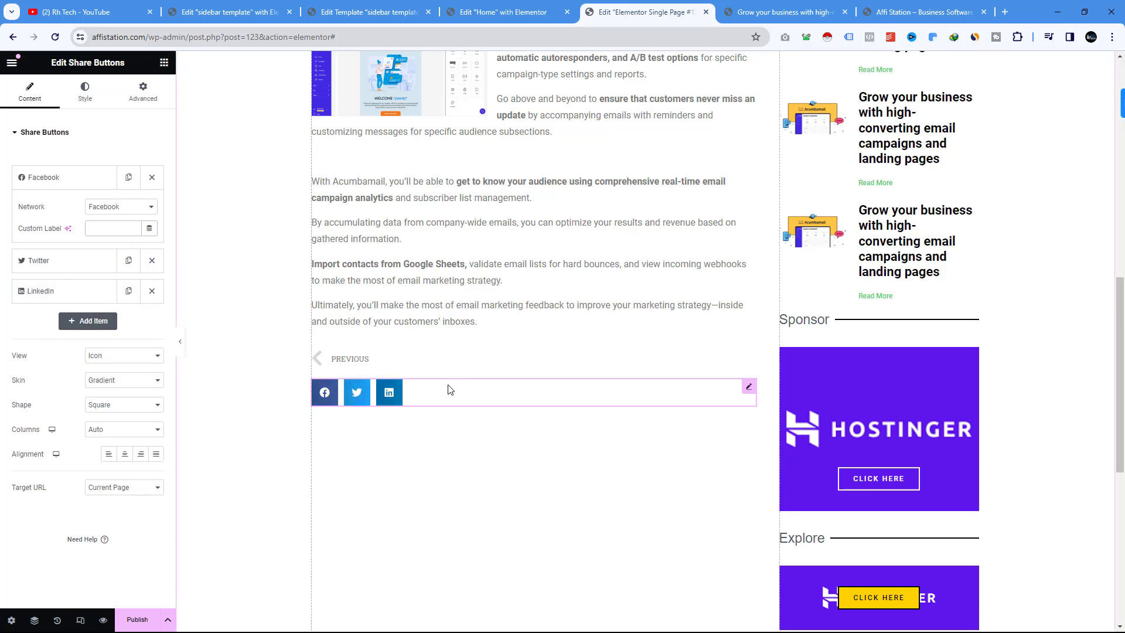
pyautogui.click(255, 11)
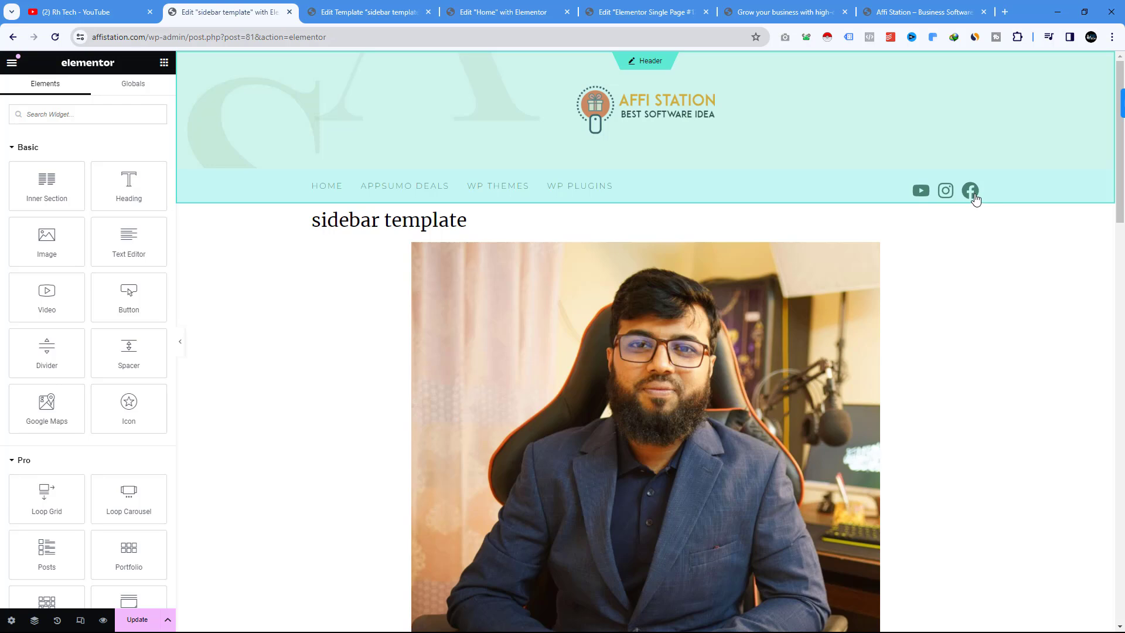
pyautogui.click(375, 12)
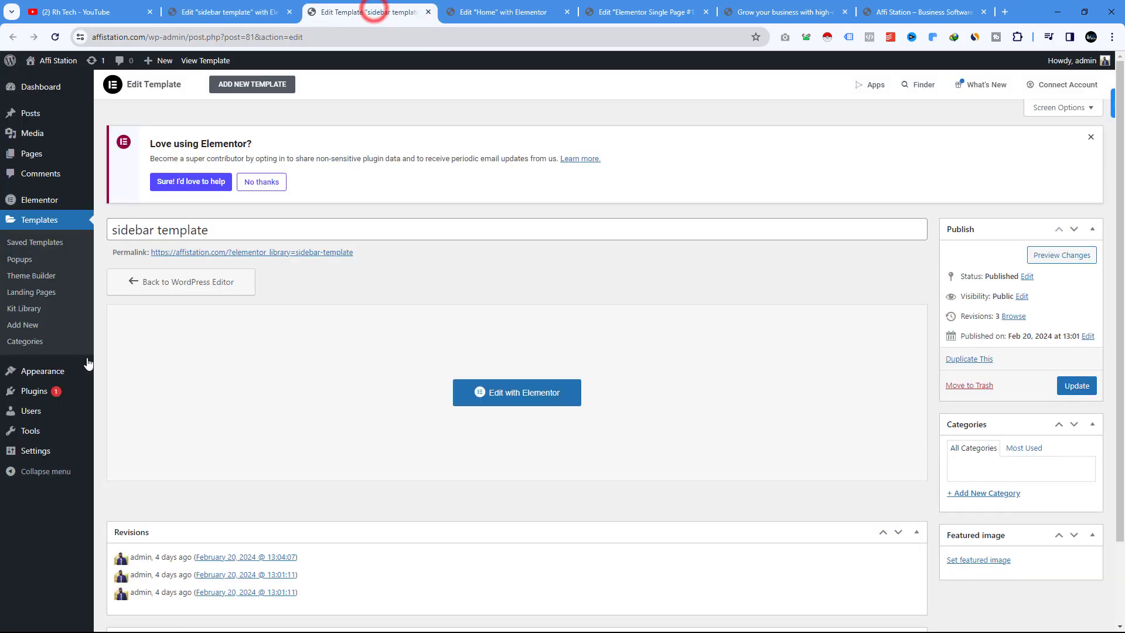
pyautogui.click(485, 11)
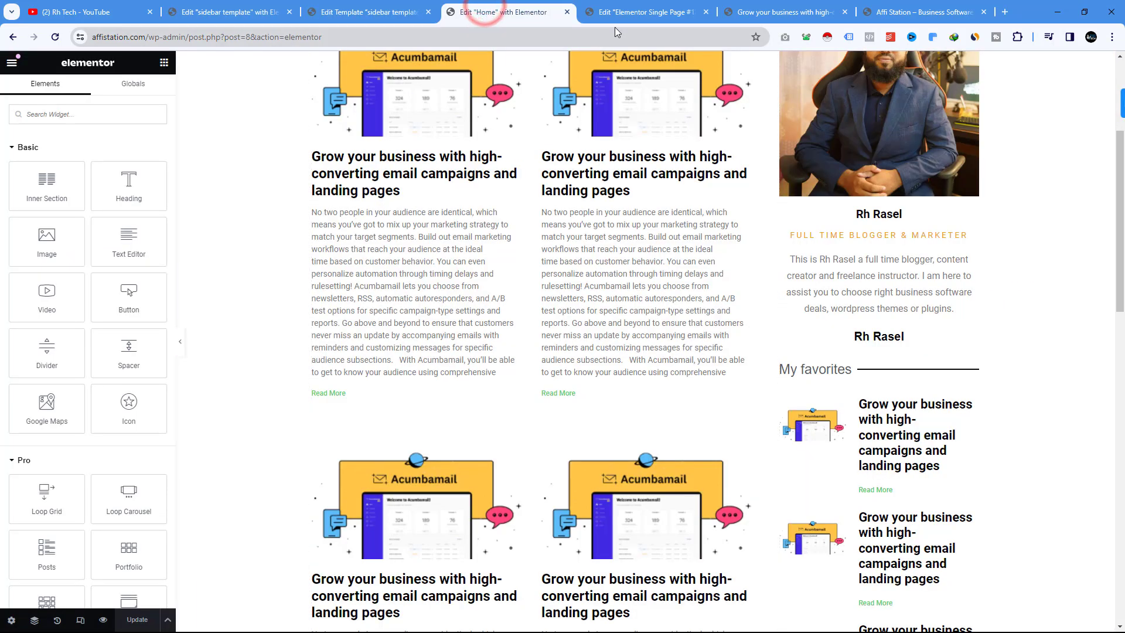
pyautogui.click(634, 12)
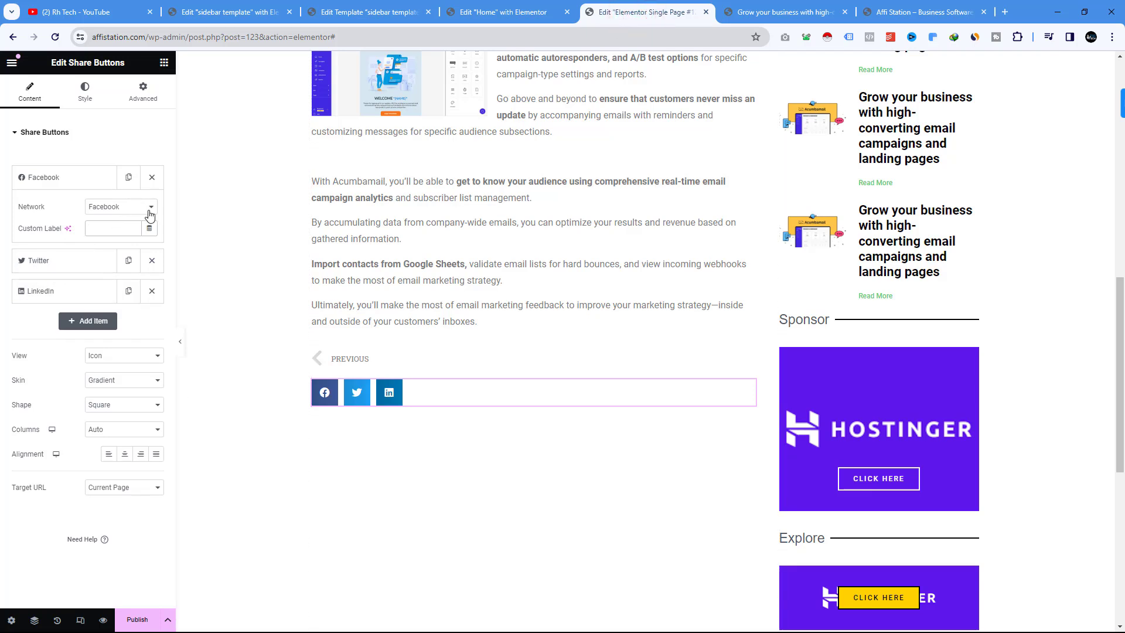
# Remove the Twitter and LinkedIn items from the share buttons
pyautogui.click(154, 261)
pyautogui.click(154, 262)
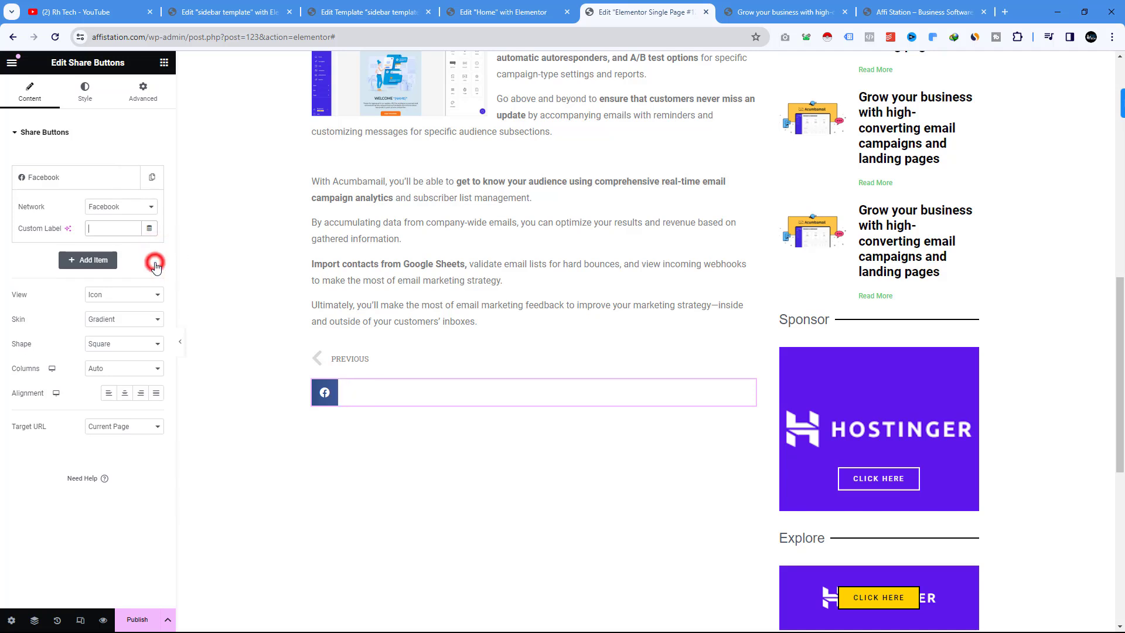
pyautogui.click(92, 261)
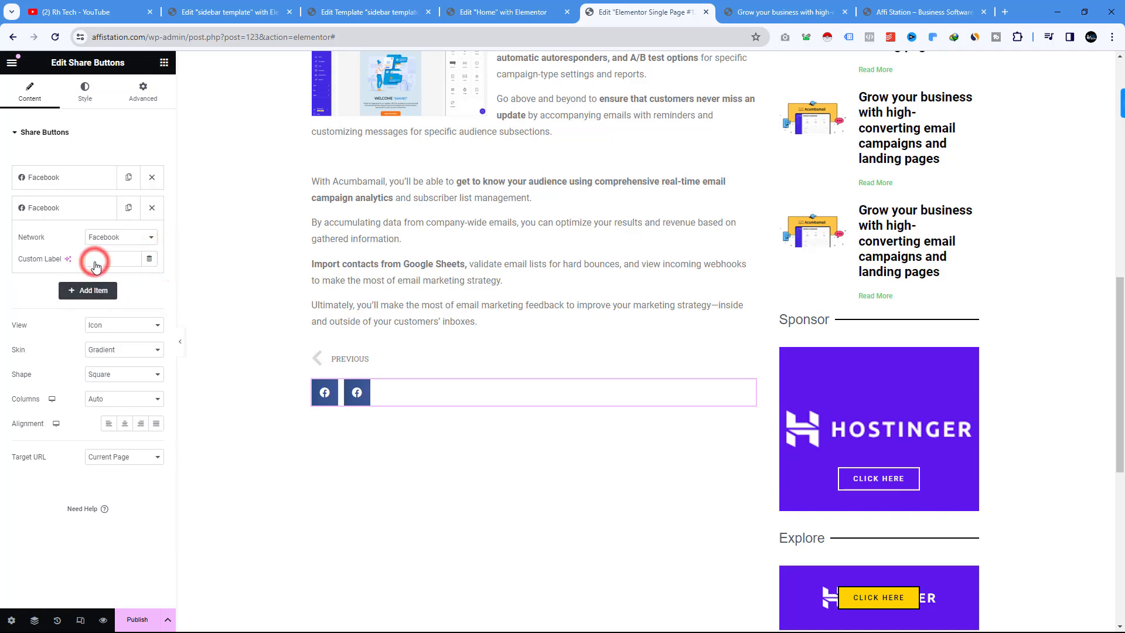
pyautogui.click(119, 236)
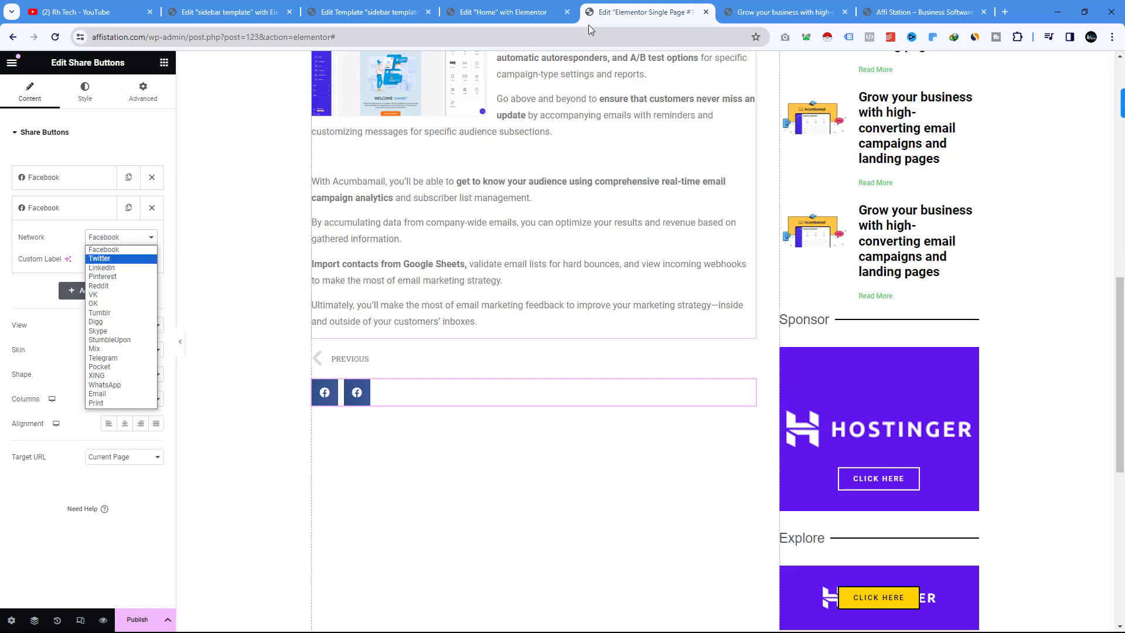
pyautogui.click(762, 11)
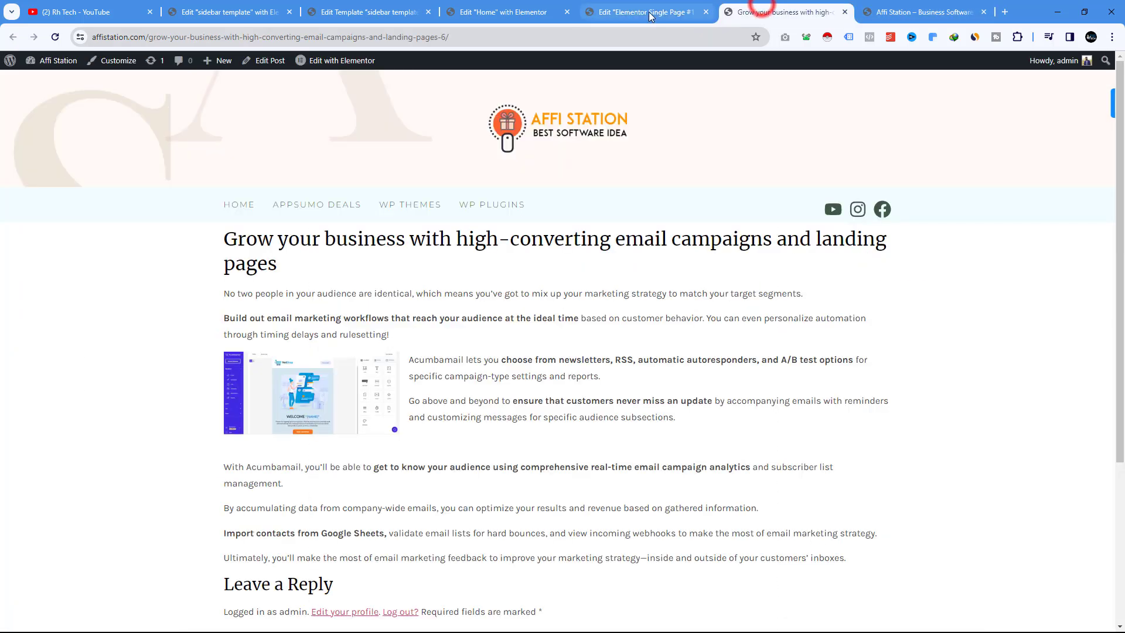
pyautogui.click(648, 12)
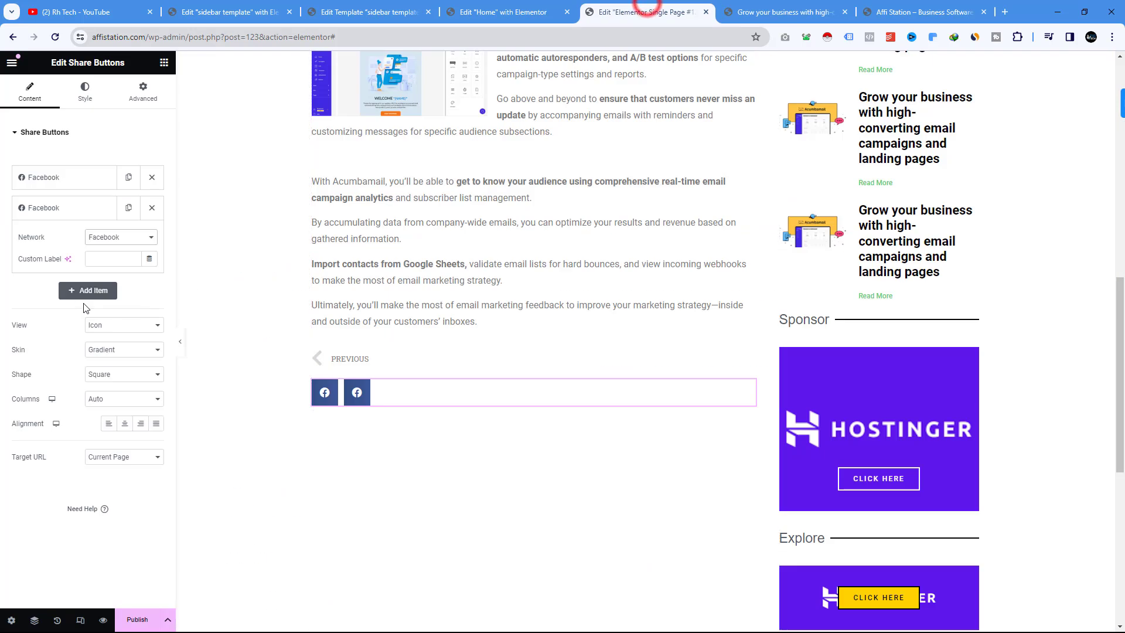
pyautogui.click(128, 238)
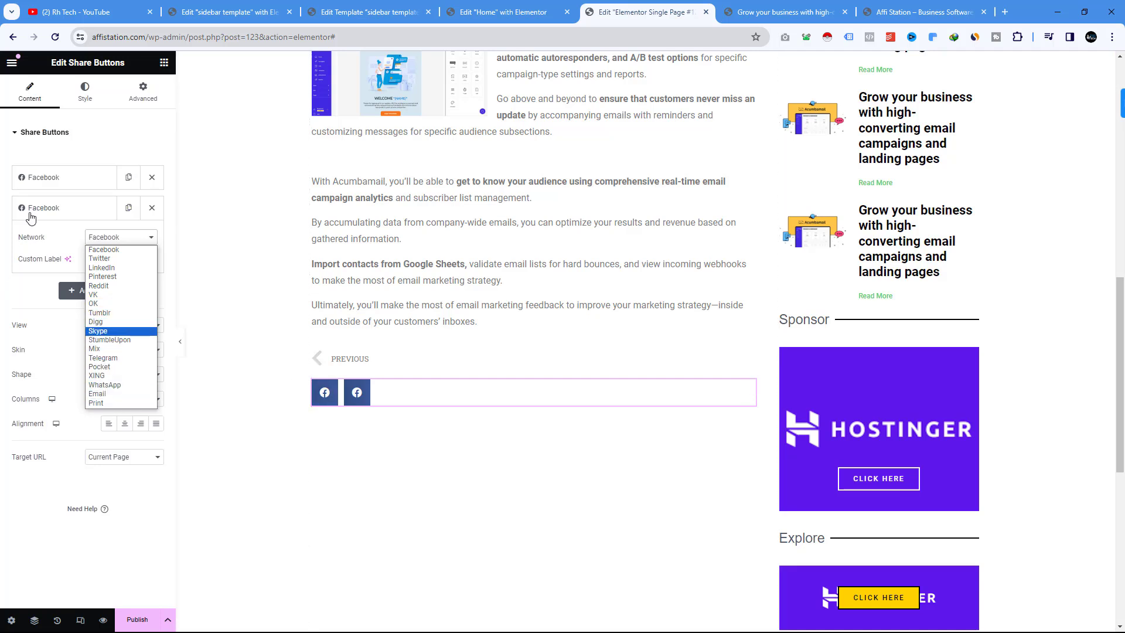
pyautogui.click(149, 210)
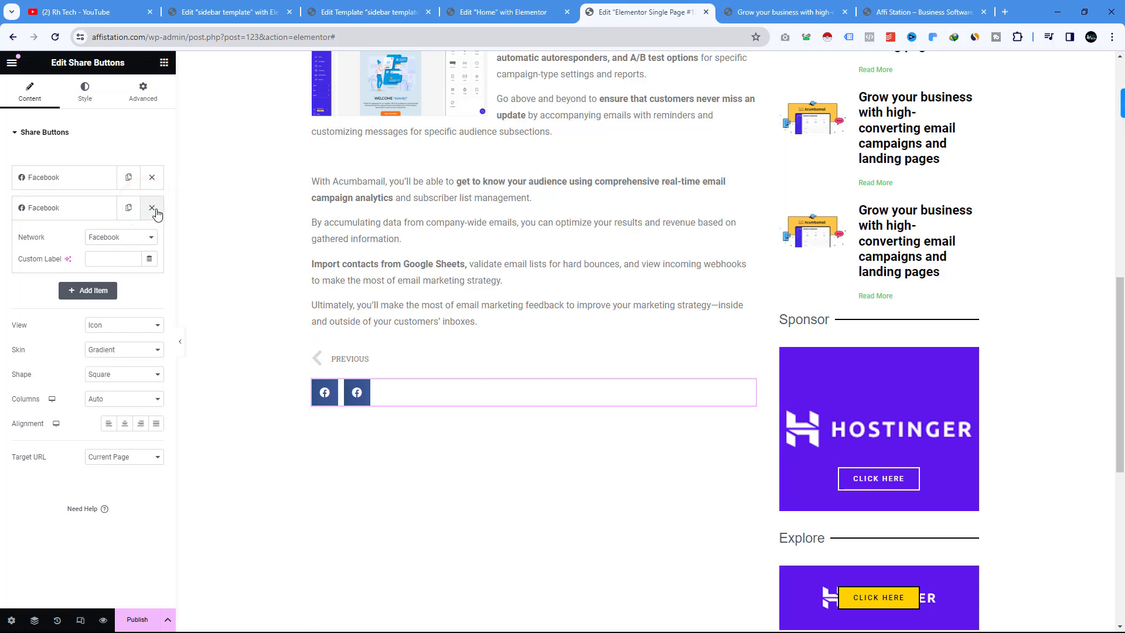
pyautogui.click(155, 208)
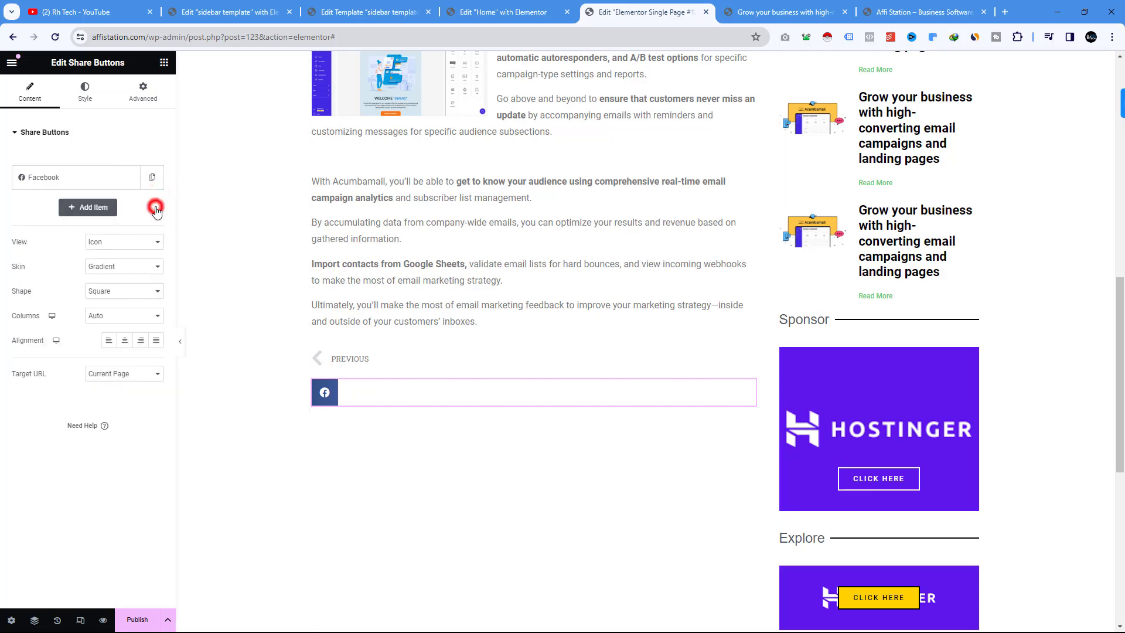
# Add another item to the share buttons and set its network to Pinterest
pyautogui.click(91, 208)
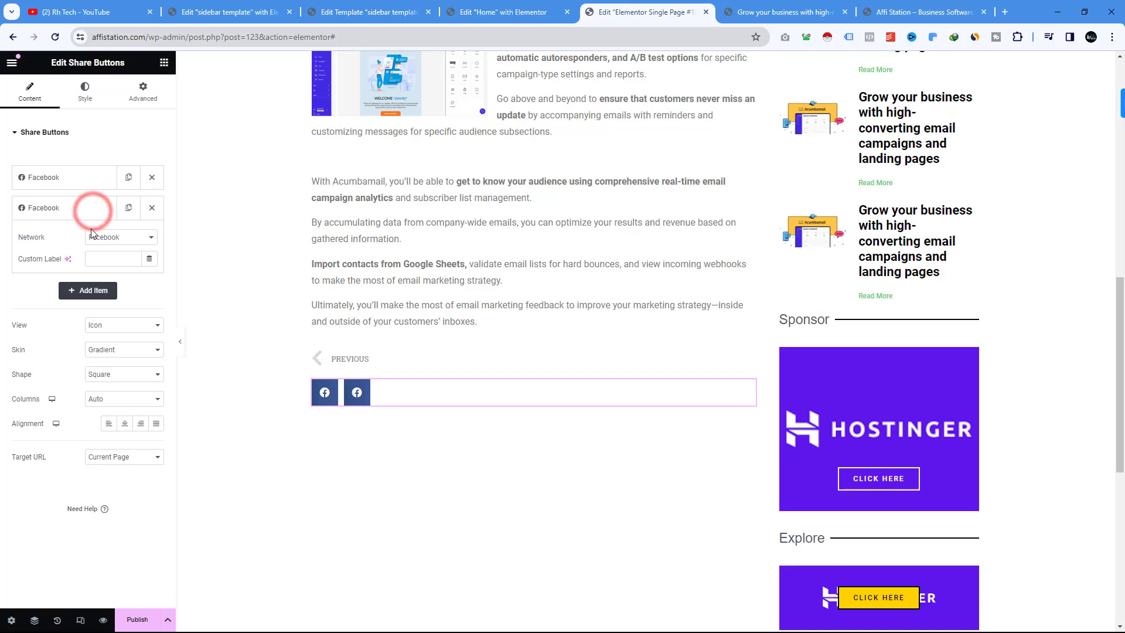
pyautogui.click(123, 238)
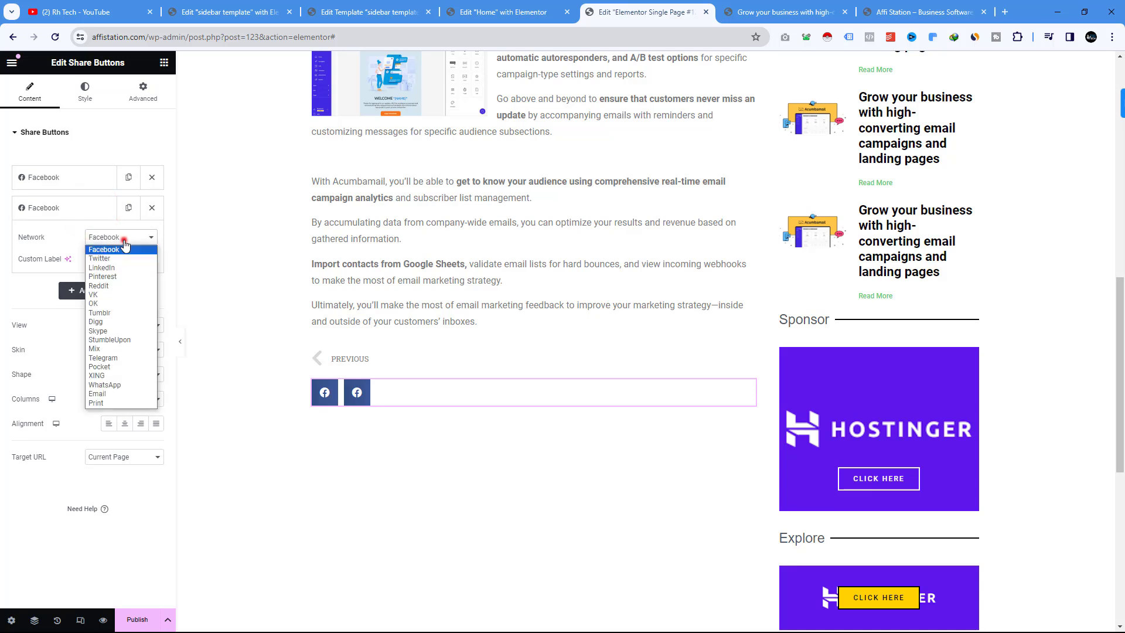
pyautogui.click(119, 277)
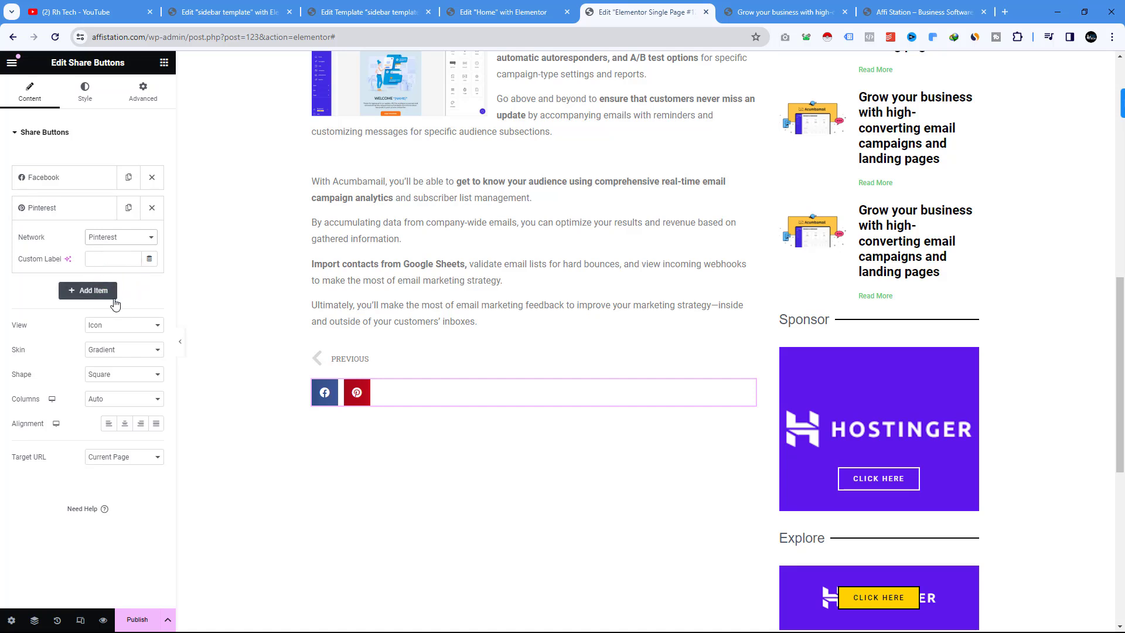
# Change the share buttons' shape to Circle, keeping the Gradient skin, and open the Facebook item's settings
pyautogui.click(92, 104)
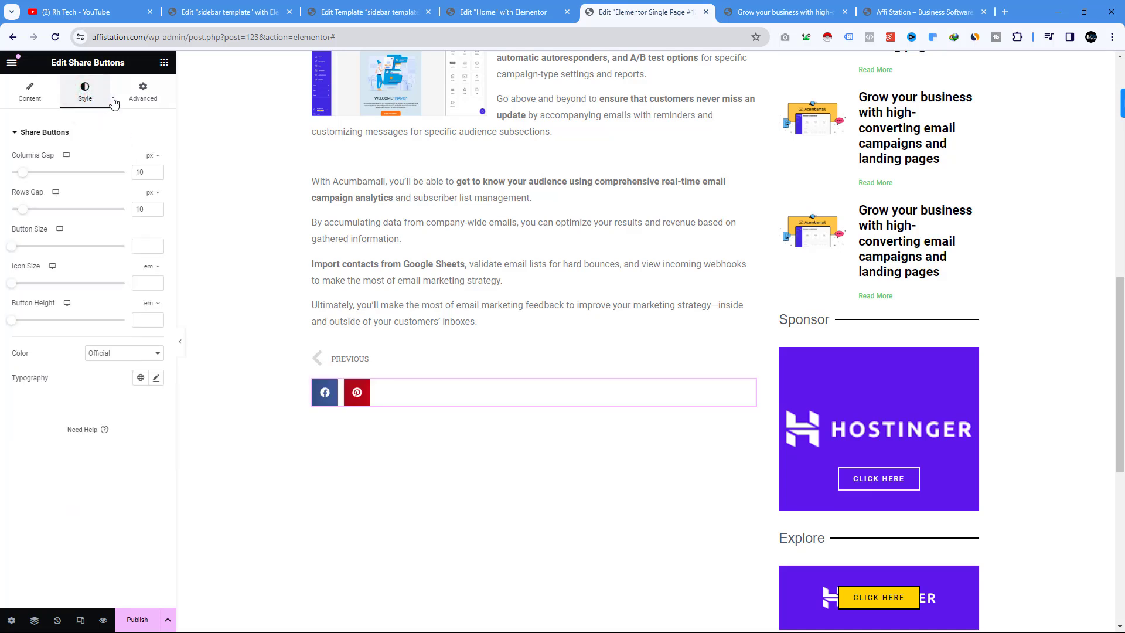
pyautogui.click(144, 91)
pyautogui.click(40, 93)
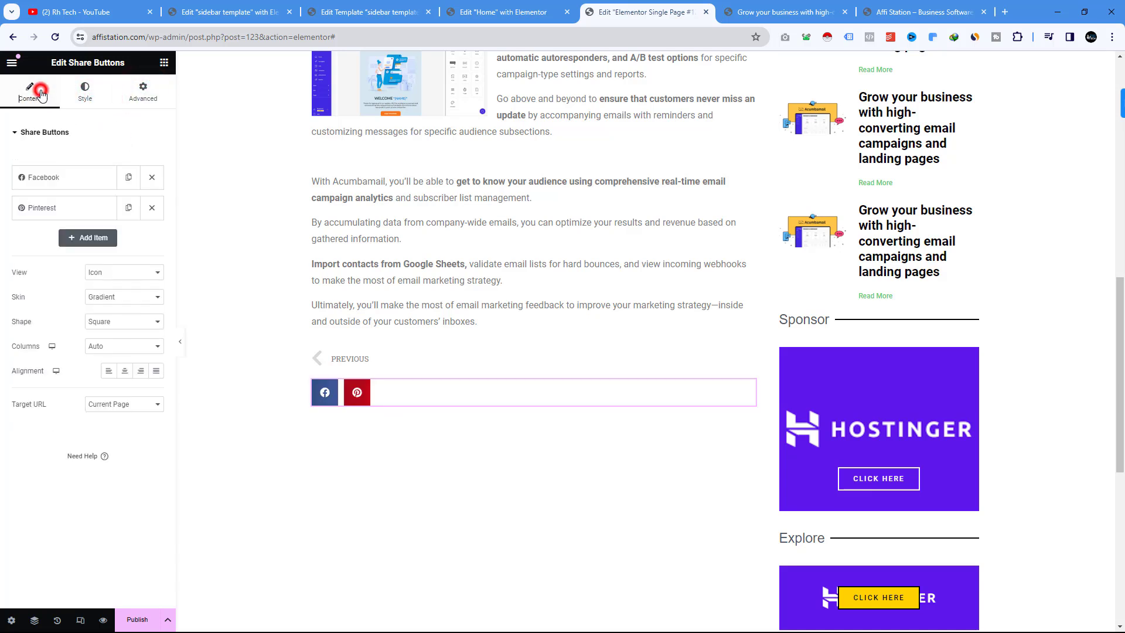
pyautogui.click(144, 298)
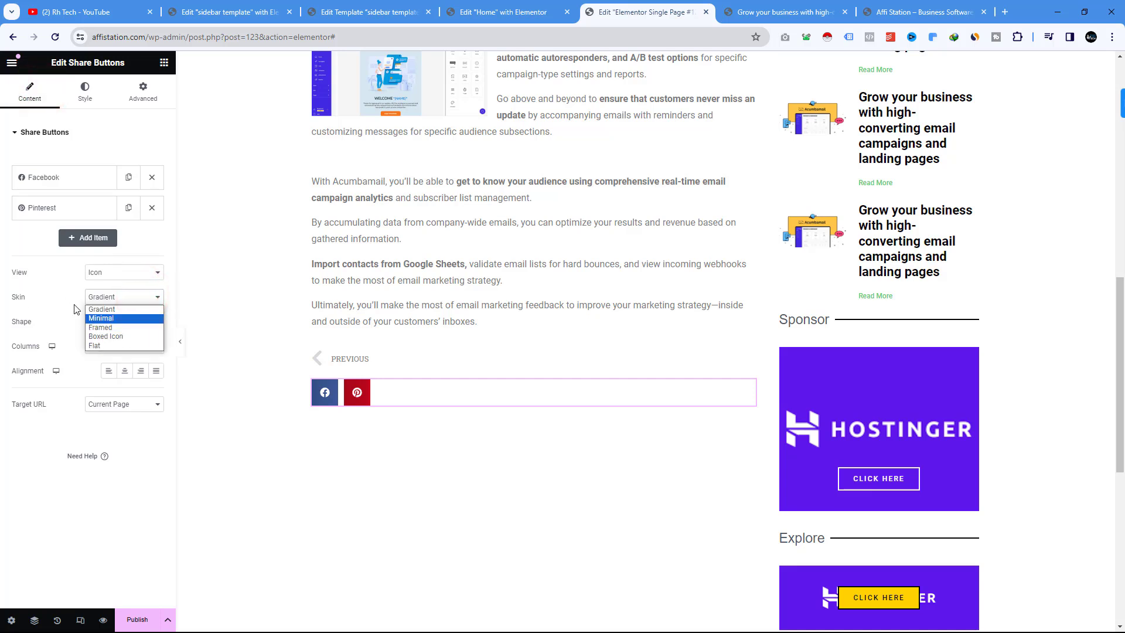
pyautogui.click(57, 294)
pyautogui.click(93, 323)
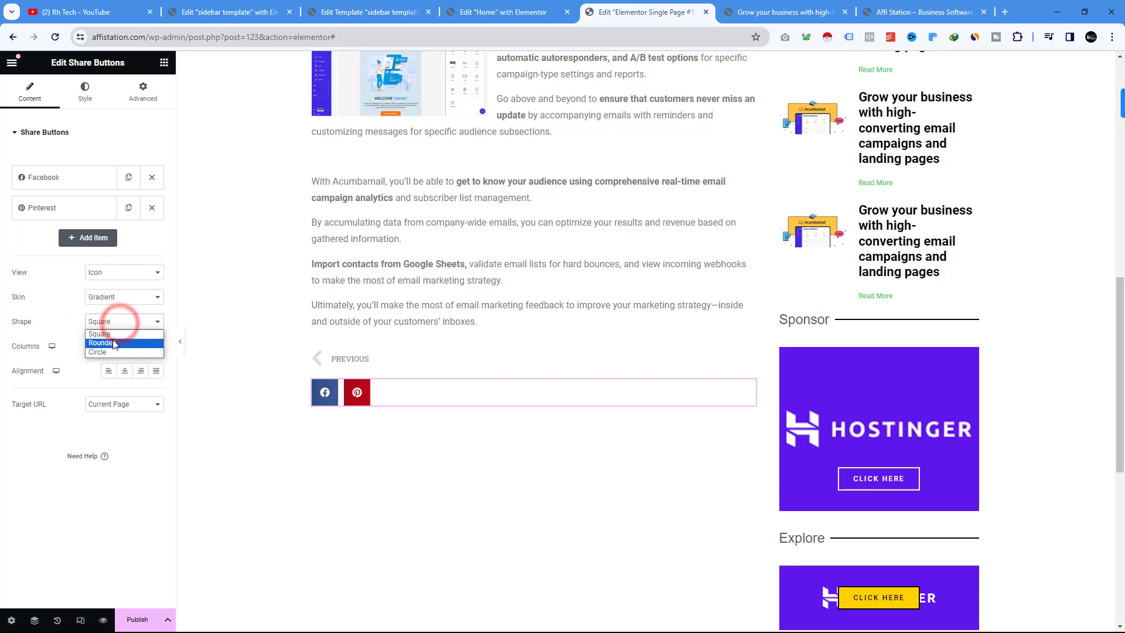
pyautogui.click(113, 350)
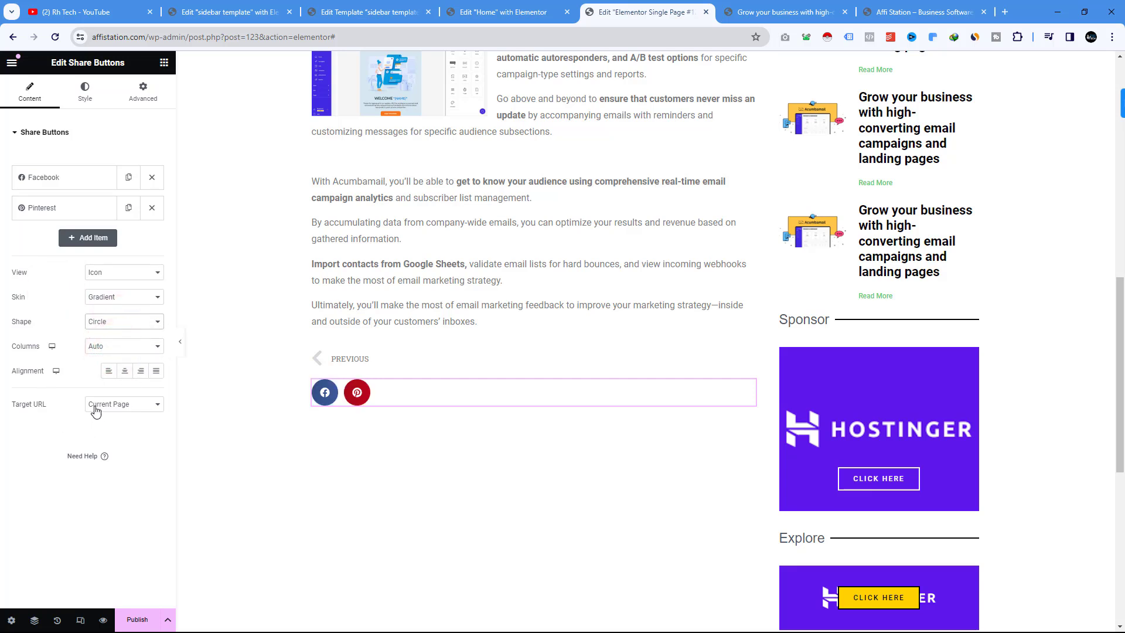
pyautogui.click(59, 177)
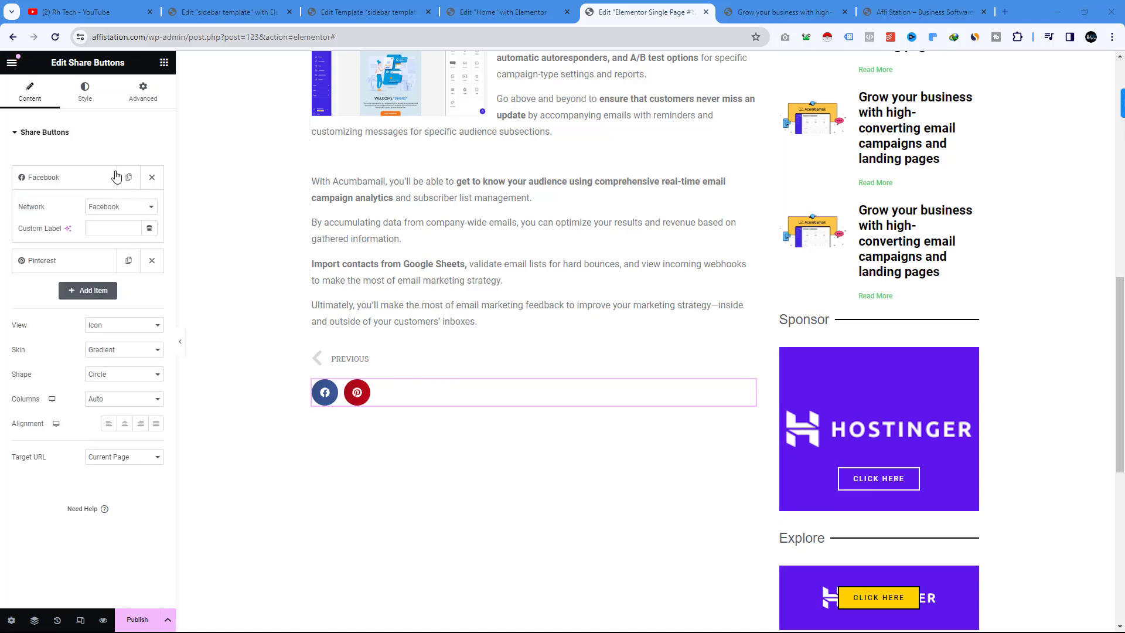
# Add a Heading widget below the share buttons with the title "Related Post"
pyautogui.click(164, 63)
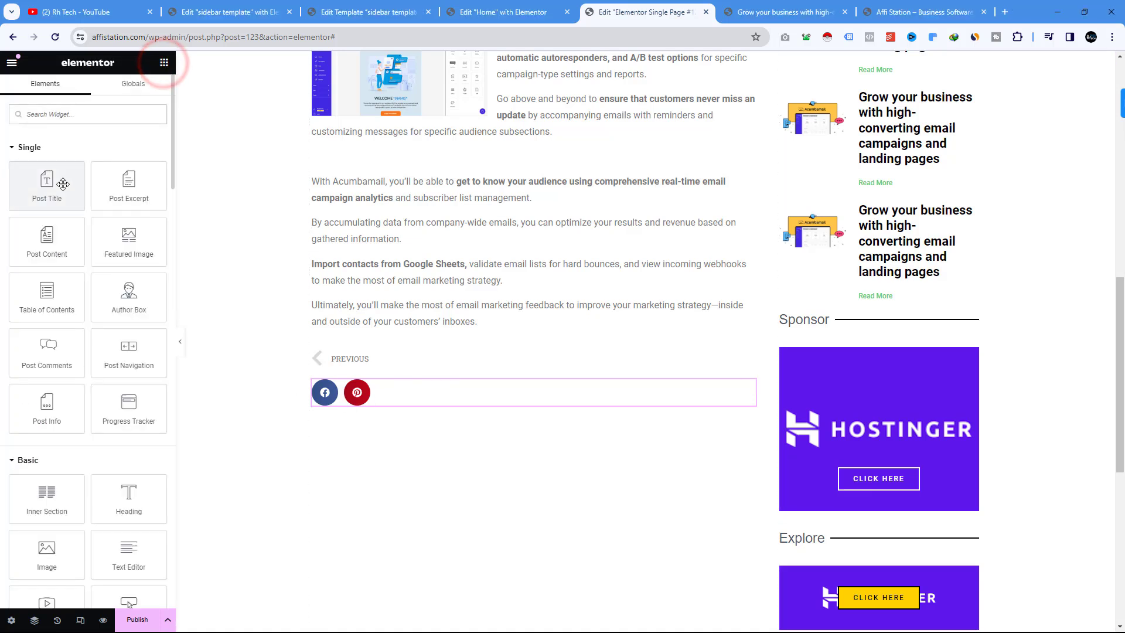
pyautogui.moveTo(137, 504); pyautogui.dragTo(361, 434)
pyautogui.tripleClick(401, 450)
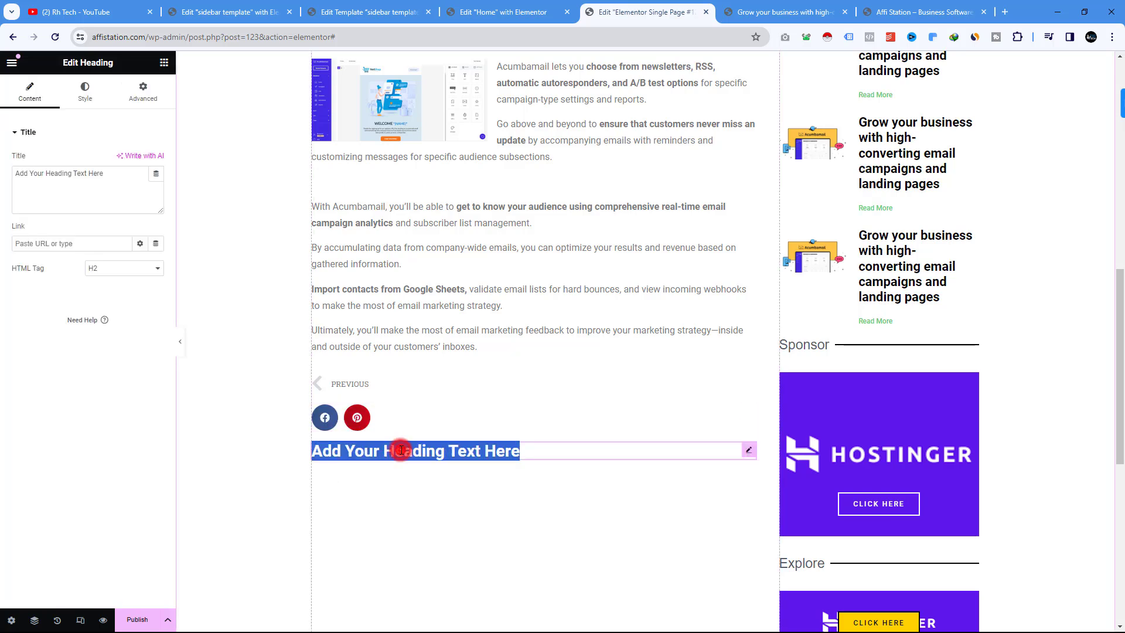
pyautogui.write('Related Post')
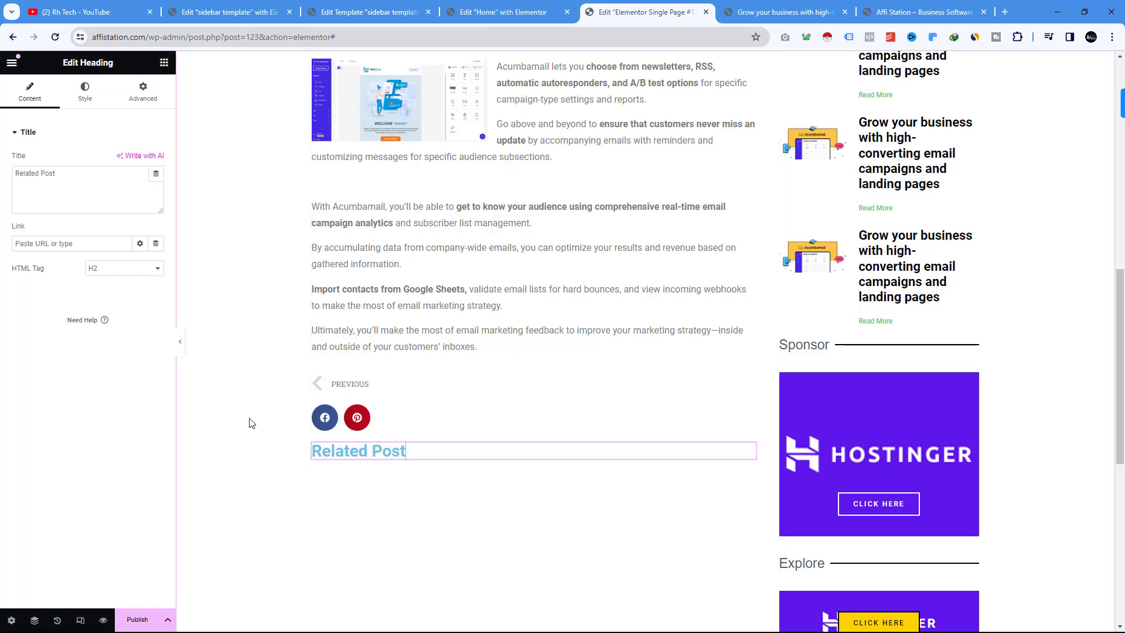
# Open the site's Home page for editing in Elementor and copy its two-column Posts widget
pyautogui.scroll(-1, 241, 440)
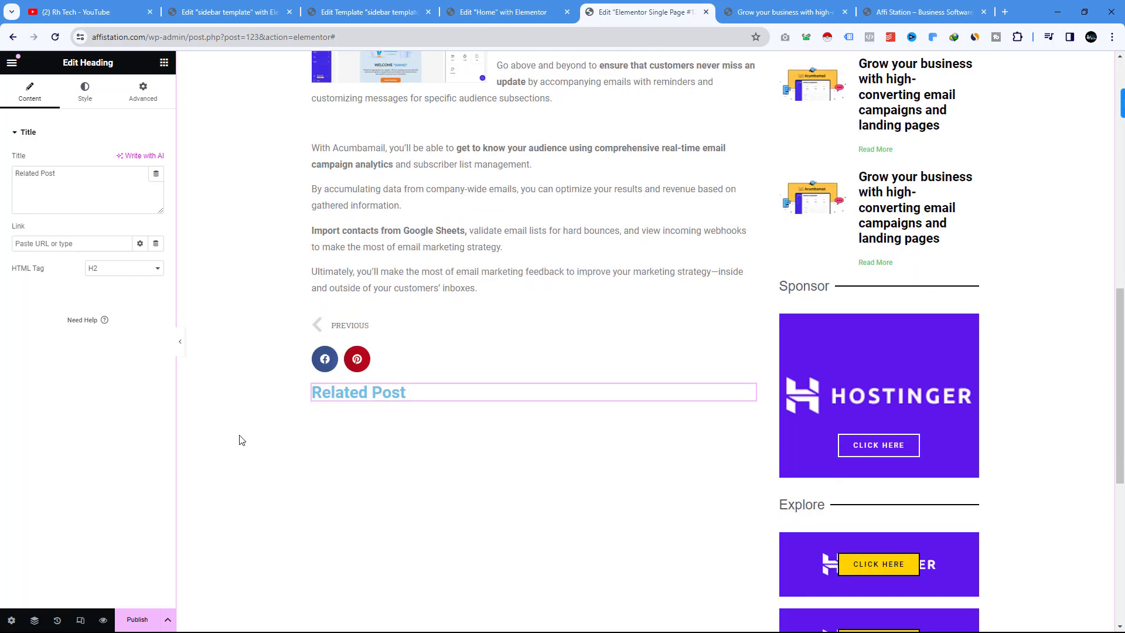
pyautogui.click(359, 12)
pyautogui.click(227, 12)
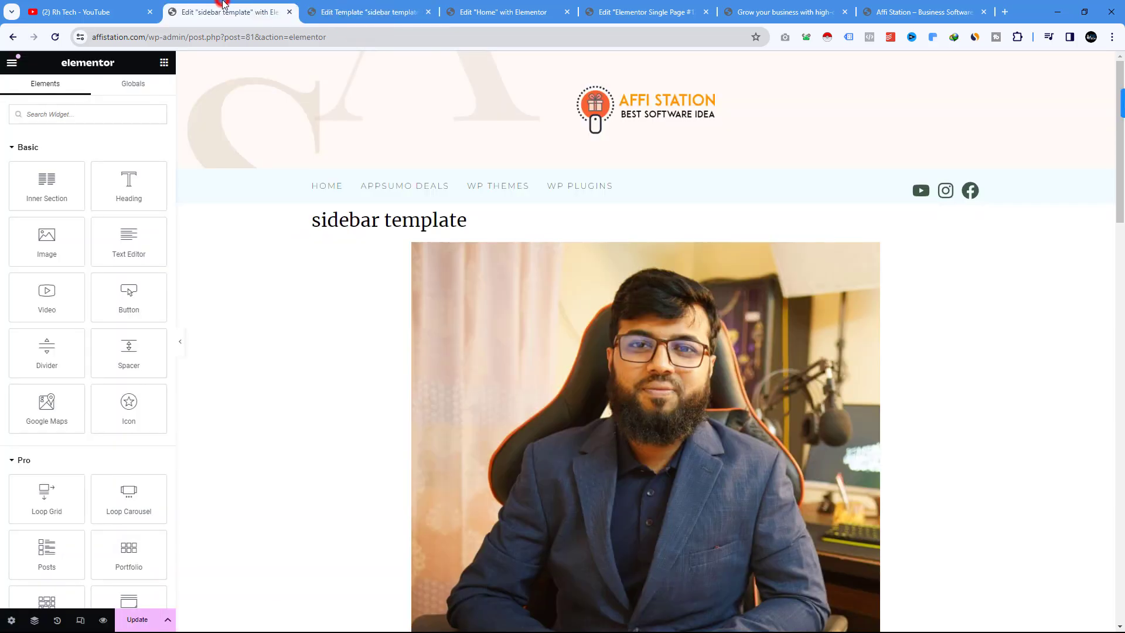
pyautogui.click(765, 12)
pyautogui.click(916, 13)
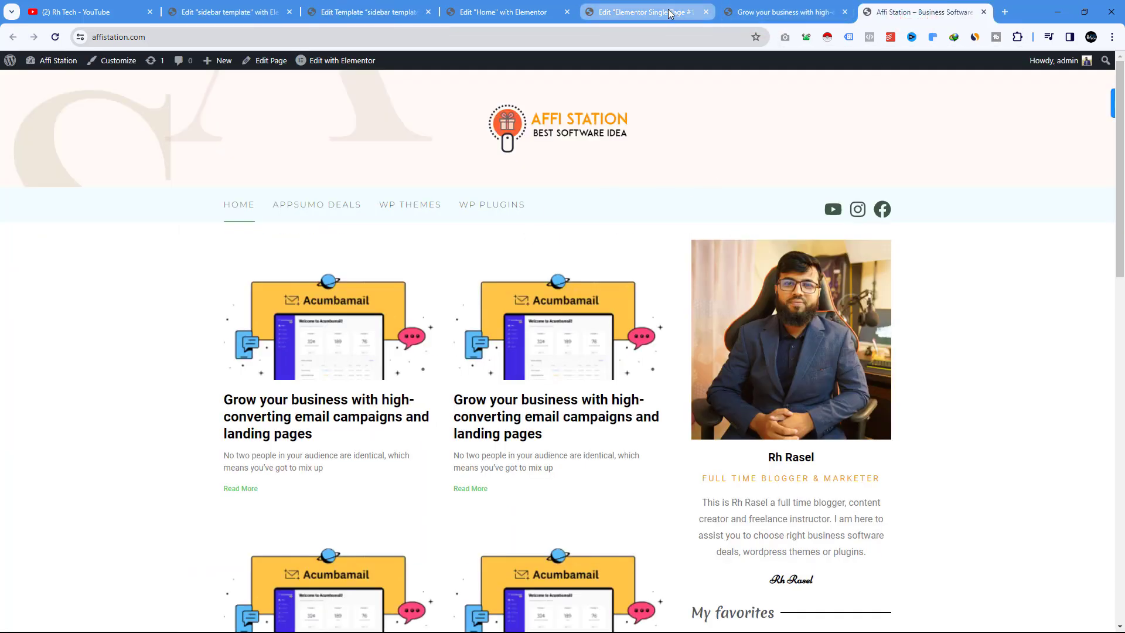
pyautogui.click(651, 11)
pyautogui.scroll(8, 511, 304)
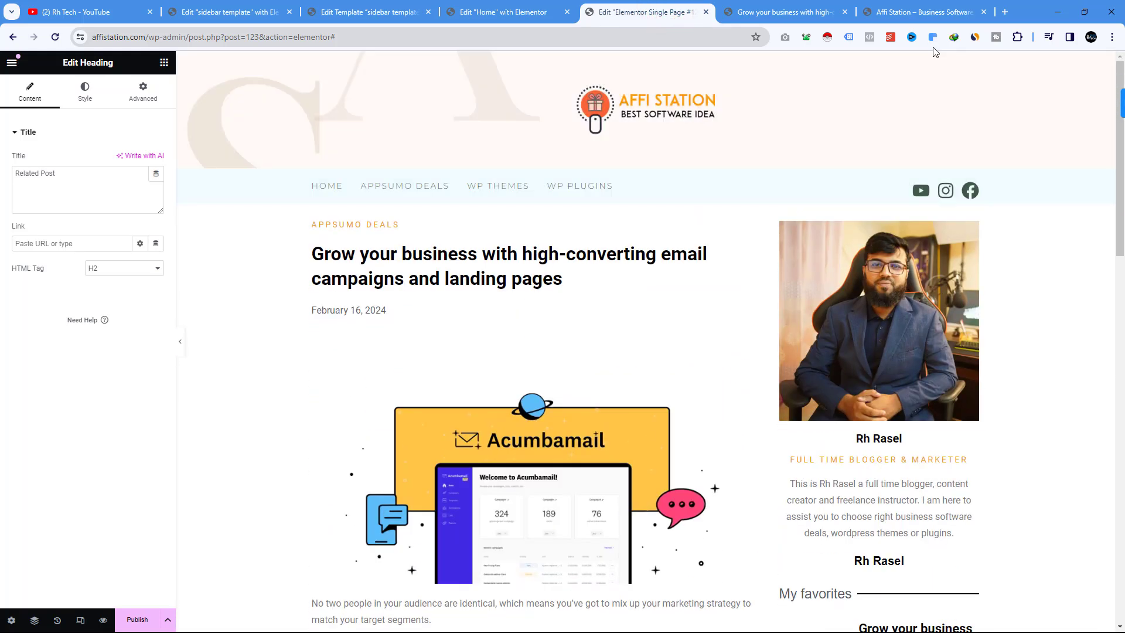
pyautogui.click(886, 12)
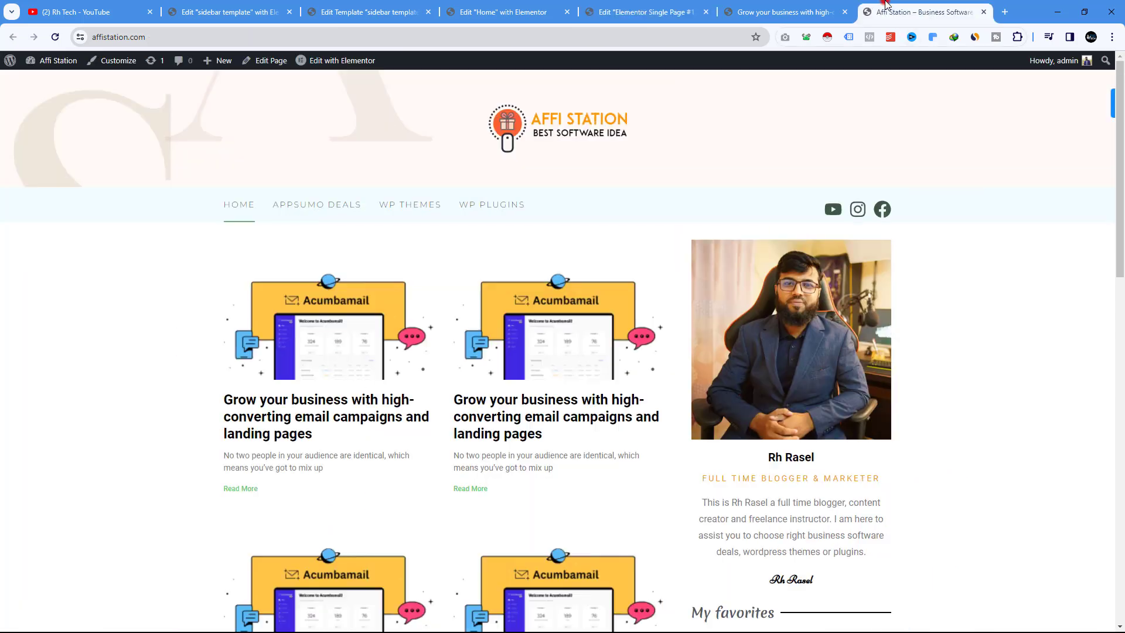
pyautogui.click(355, 61)
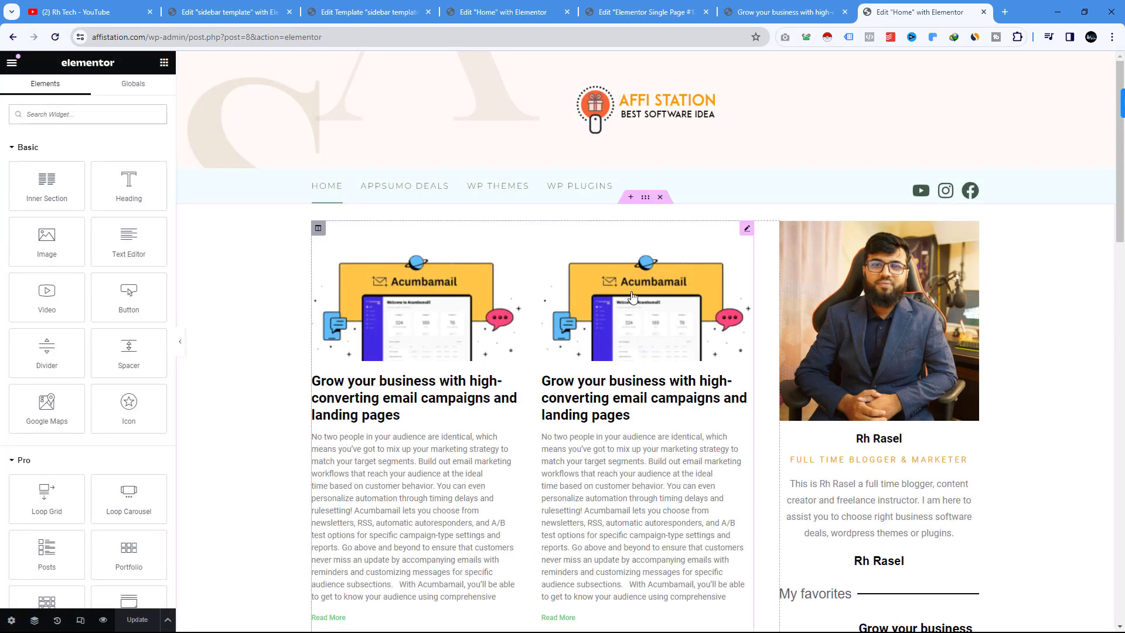
pyautogui.rightClick(748, 234)
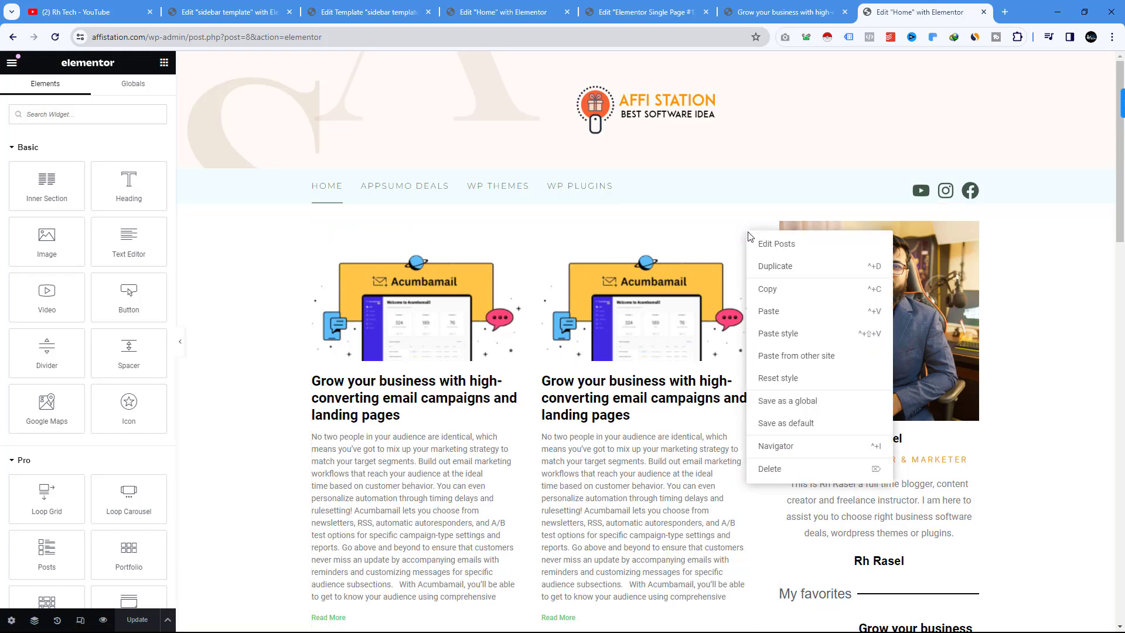
pyautogui.click(774, 288)
# Return to the single page template and paste the copied Posts widget below the Related Post heading
pyautogui.click(663, 6)
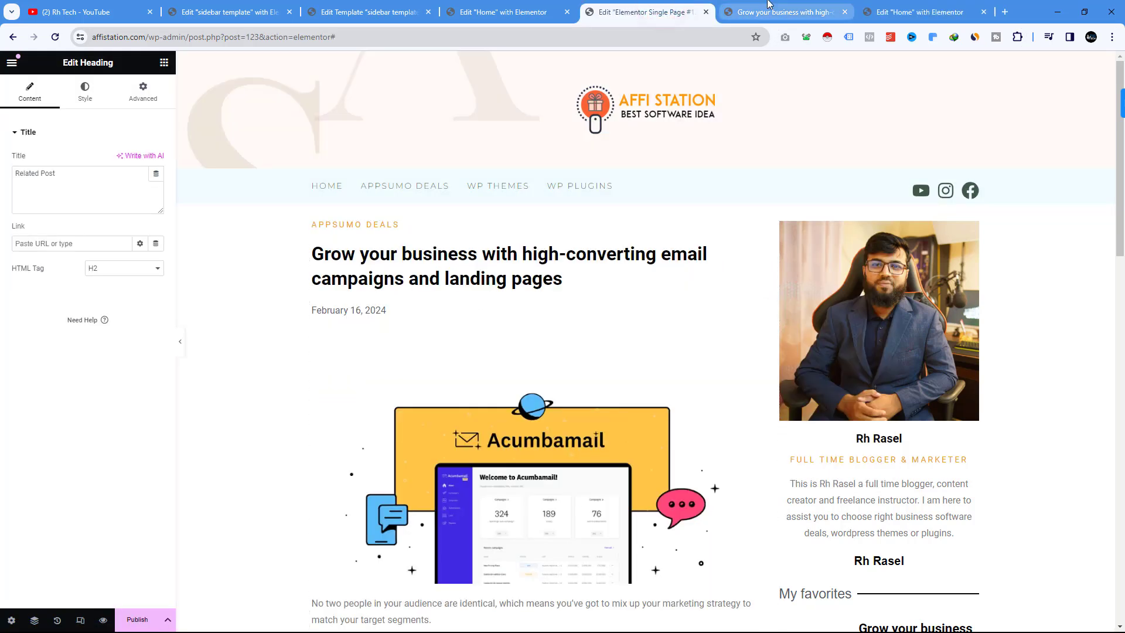
pyautogui.click(767, 9)
pyautogui.click(647, 6)
pyautogui.scroll(-15, 545, 285)
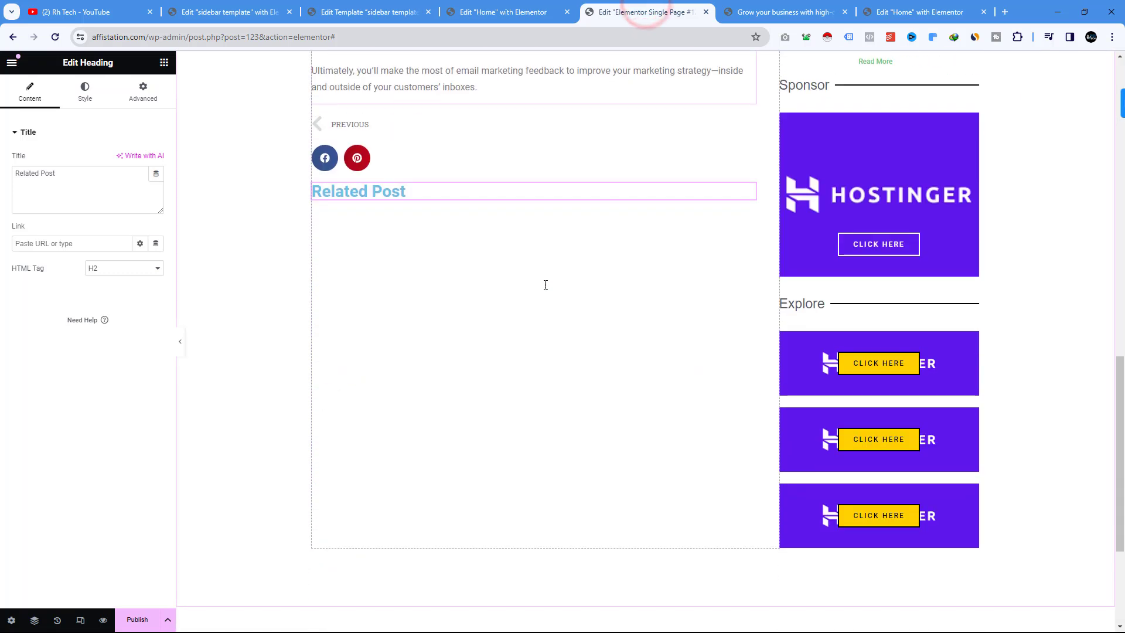
pyautogui.rightClick(751, 193)
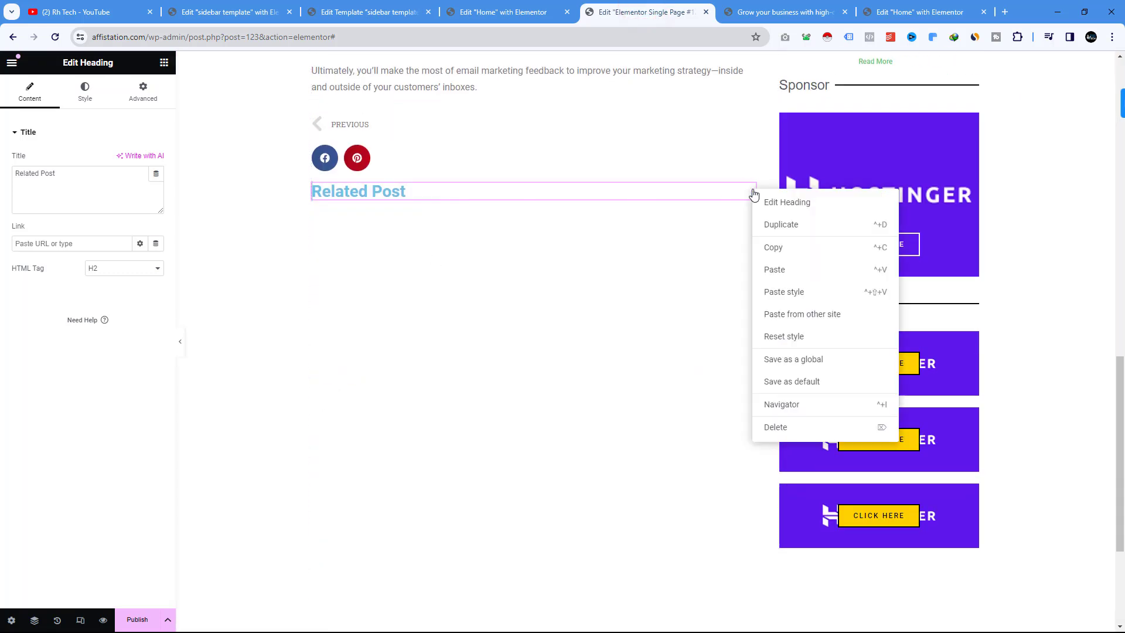
pyautogui.click(780, 269)
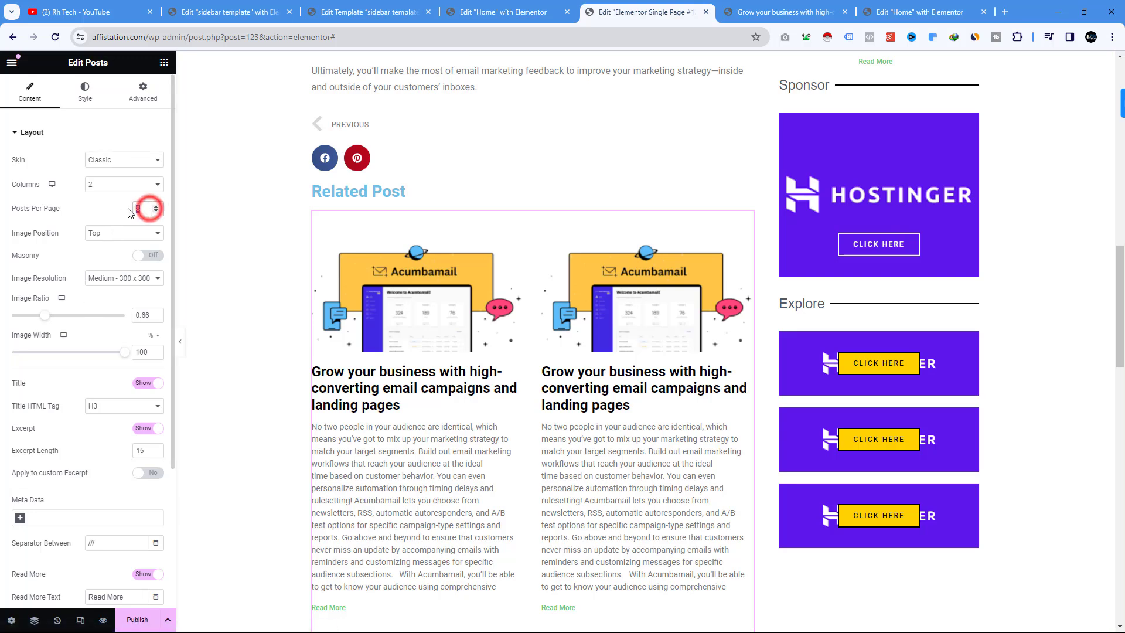
# Set the pasted Posts widget to 4 posts per page and its query source to Related
pyautogui.write('4')
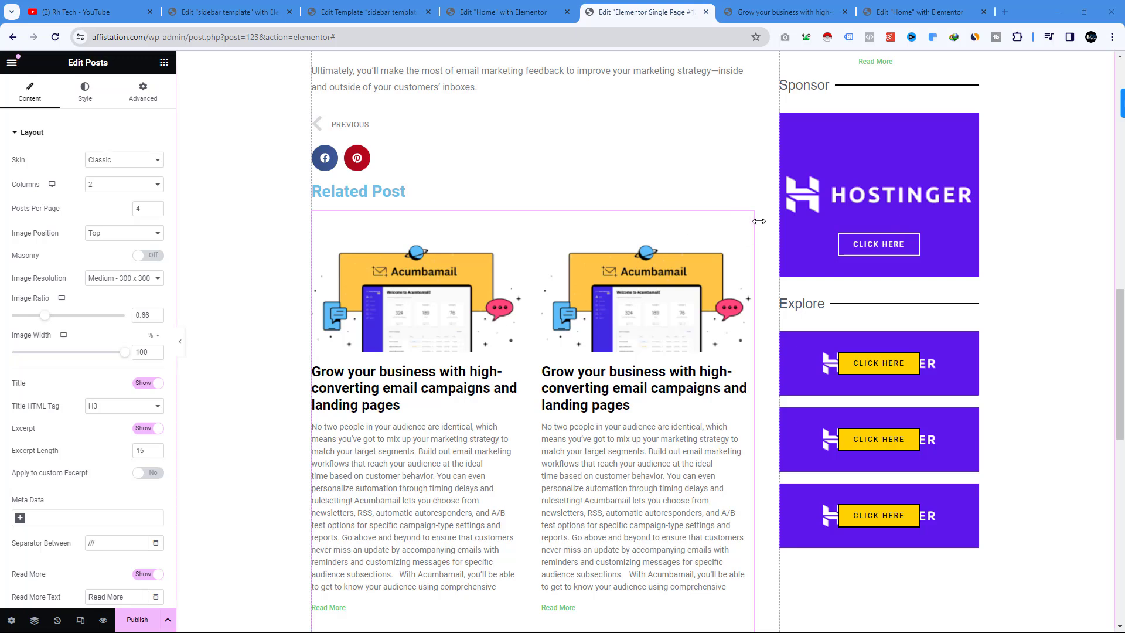
pyautogui.scroll(-3, 25, 465)
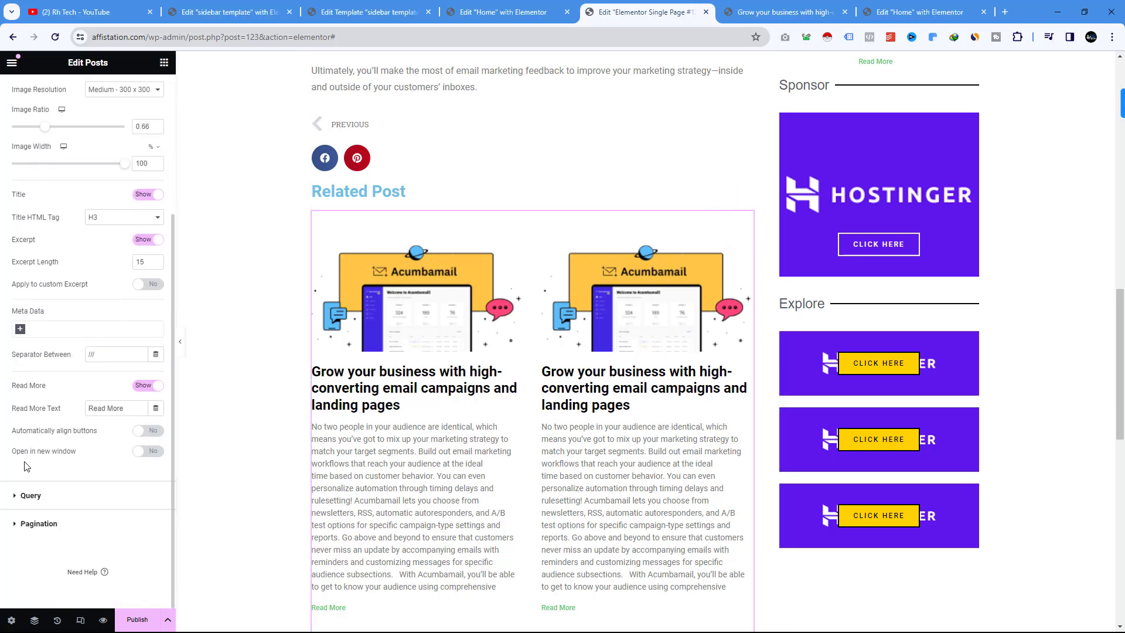
pyautogui.click(33, 504)
pyautogui.click(118, 186)
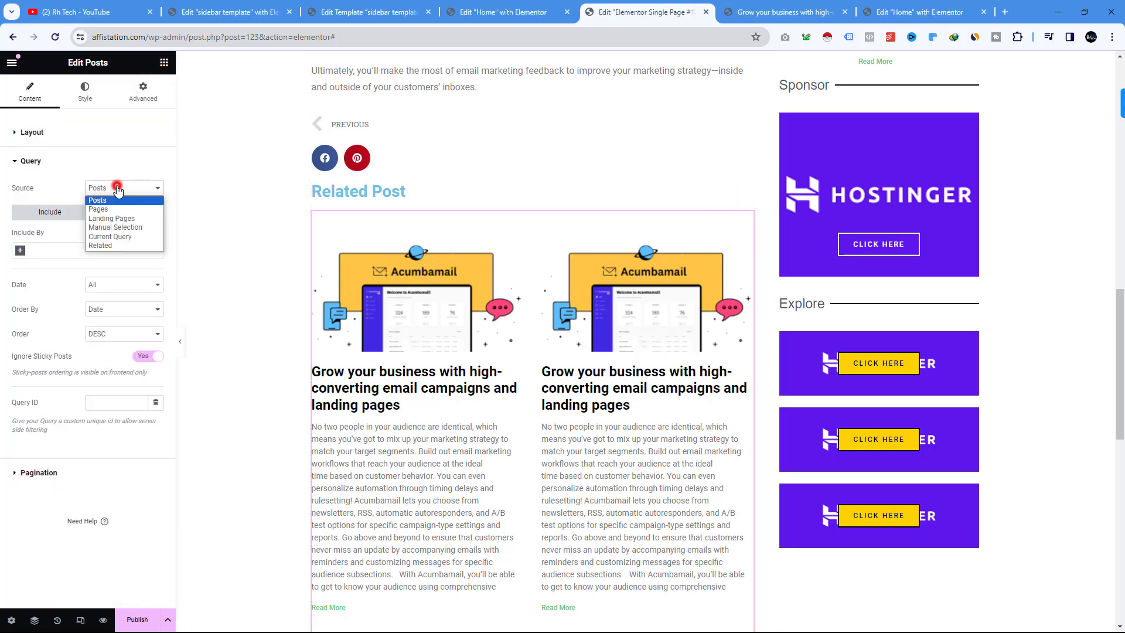
pyautogui.click(106, 245)
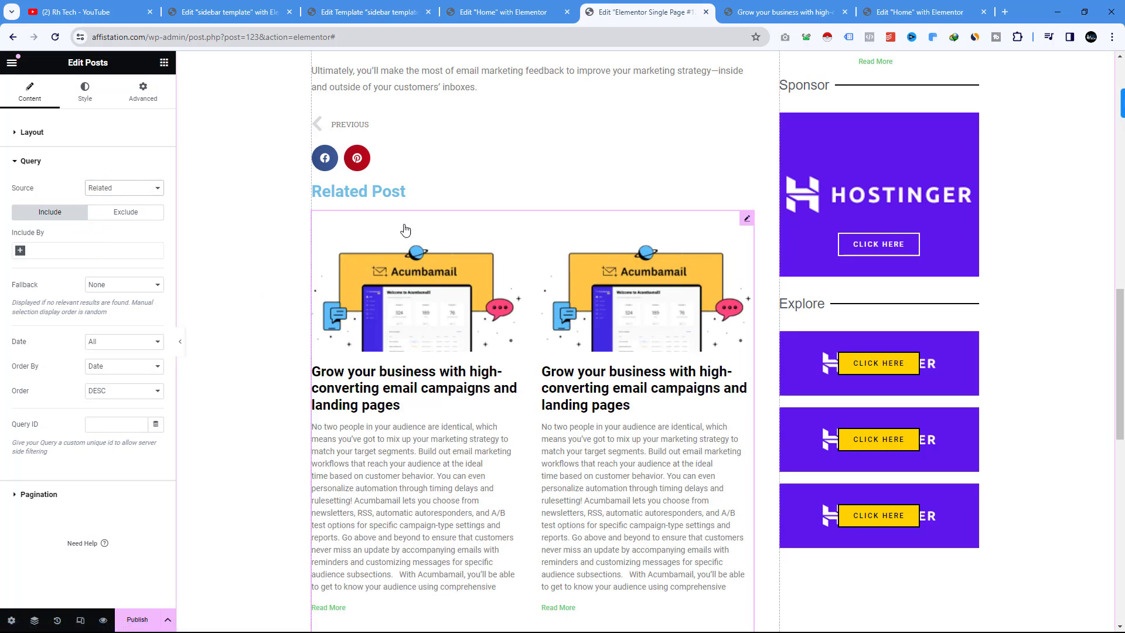
# Exclude the current post from the Posts widget's query and open the Include By choices
pyautogui.click(133, 215)
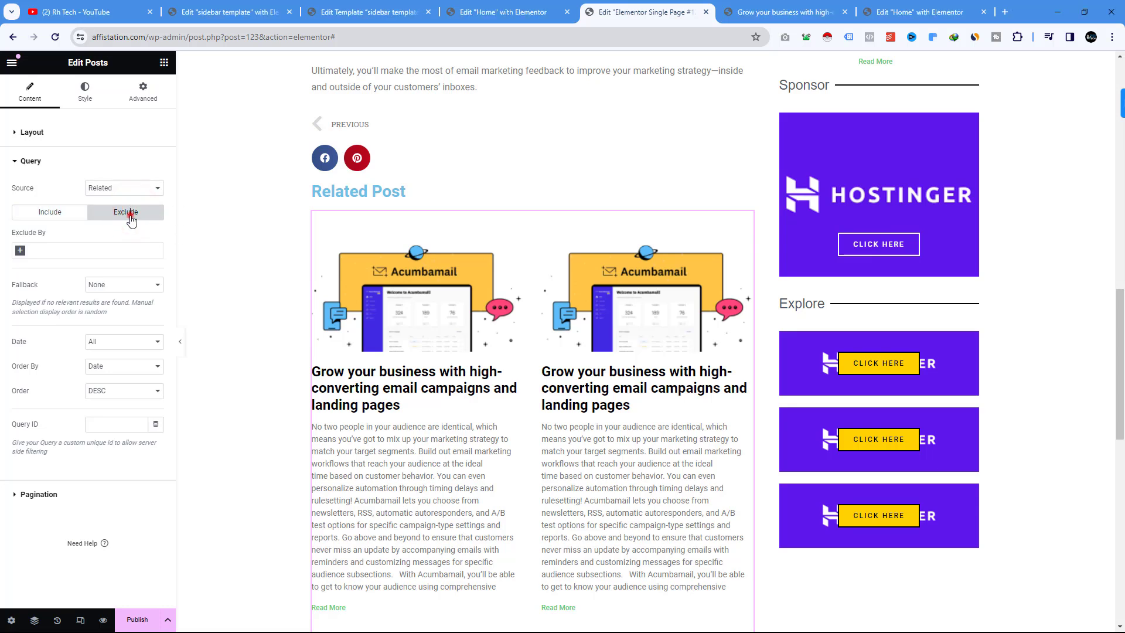
pyautogui.click(20, 251)
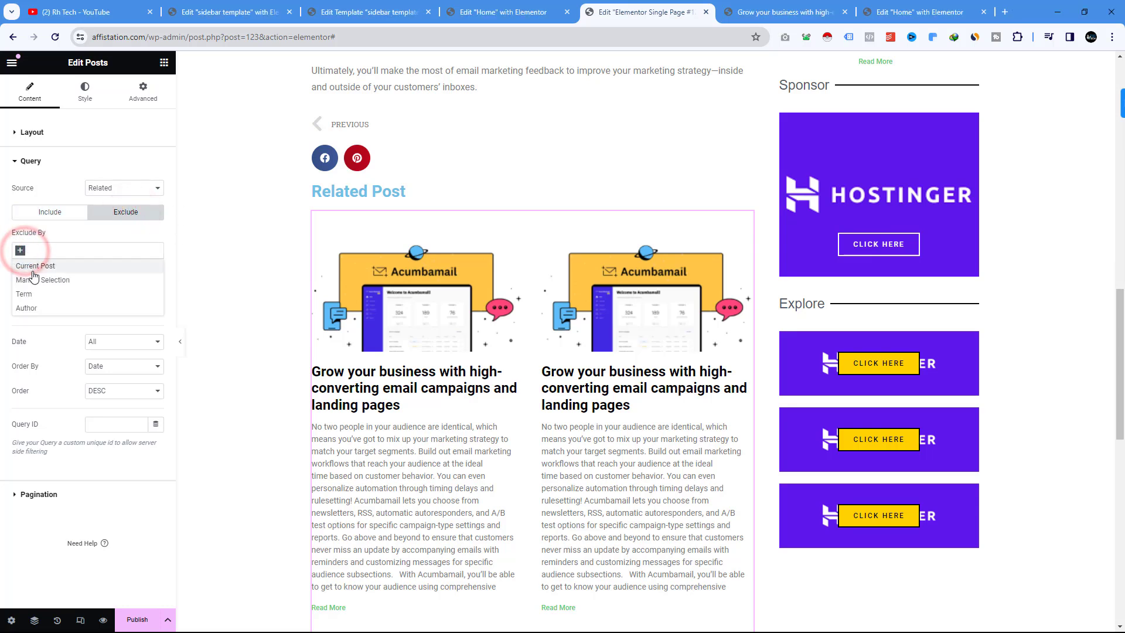
pyautogui.click(46, 267)
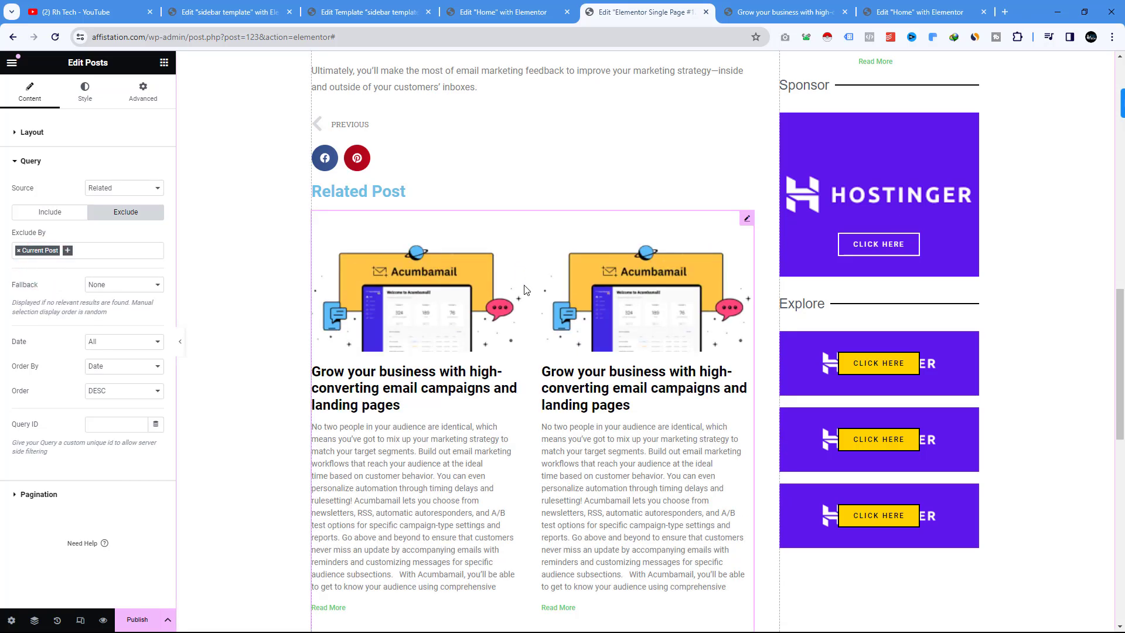
pyautogui.scroll(-15, 498, 309)
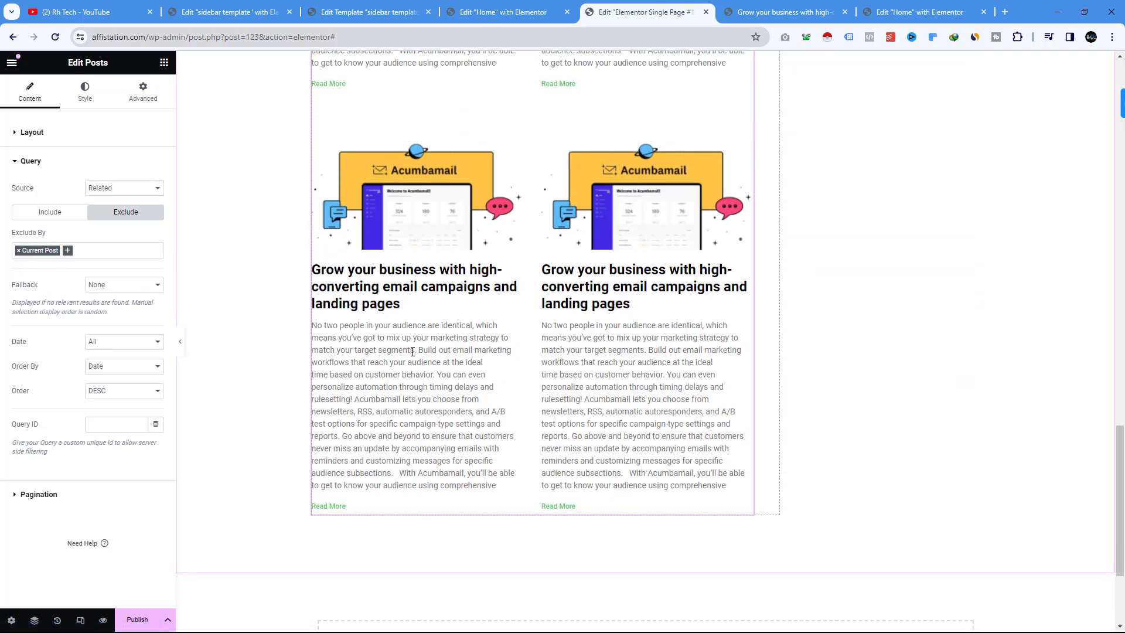
pyautogui.scroll(14, 413, 352)
pyautogui.scroll(9, 413, 352)
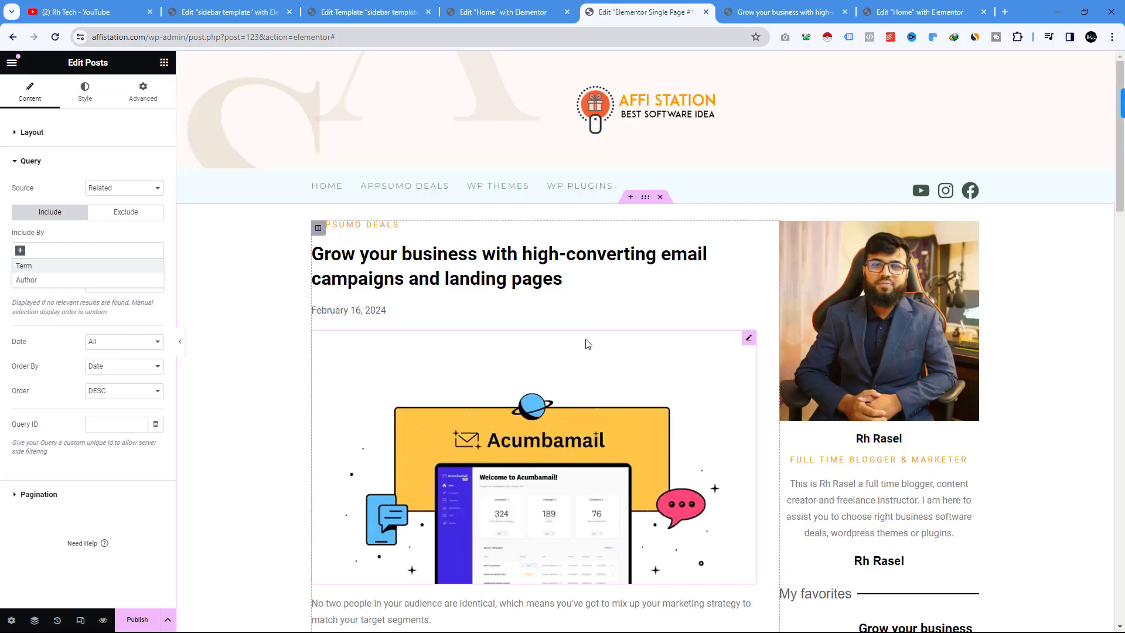
# Set the Related Post heading's text color to black, #000000
pyautogui.scroll(-16, 588, 345)
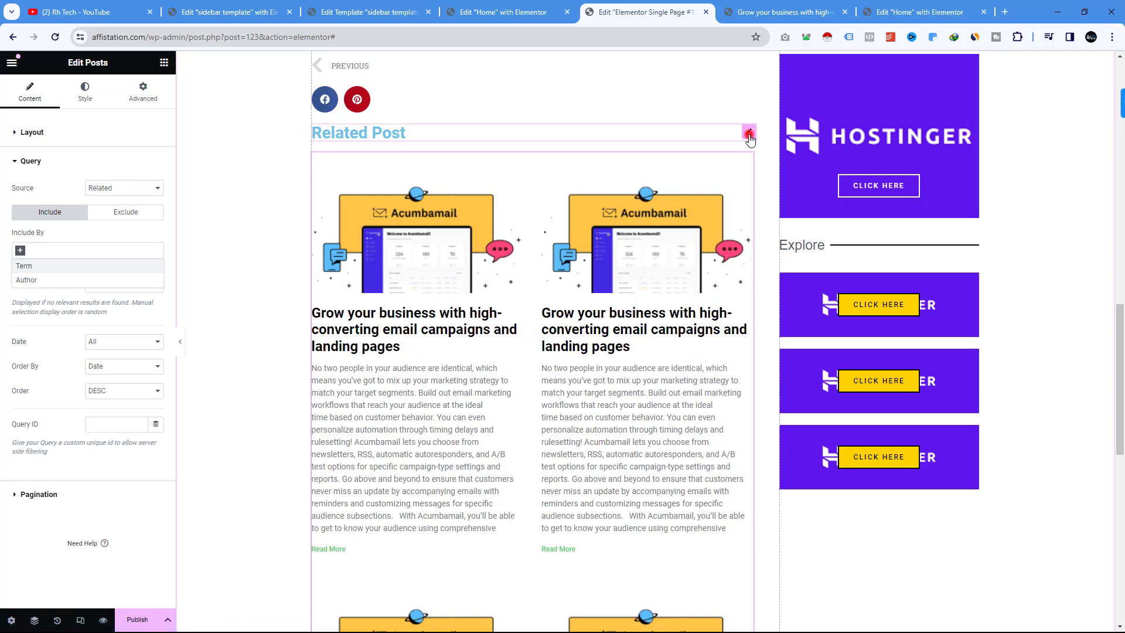
pyautogui.click(749, 135)
pyautogui.click(85, 93)
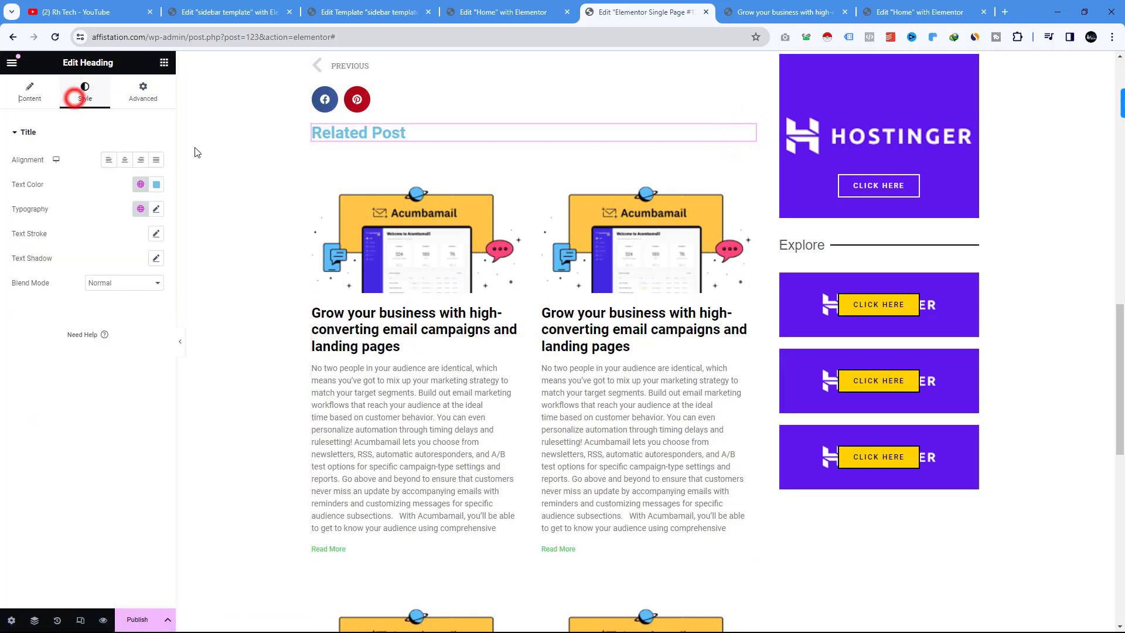
pyautogui.click(156, 185)
pyautogui.moveTo(114, 293); pyautogui.dragTo(70, 356)
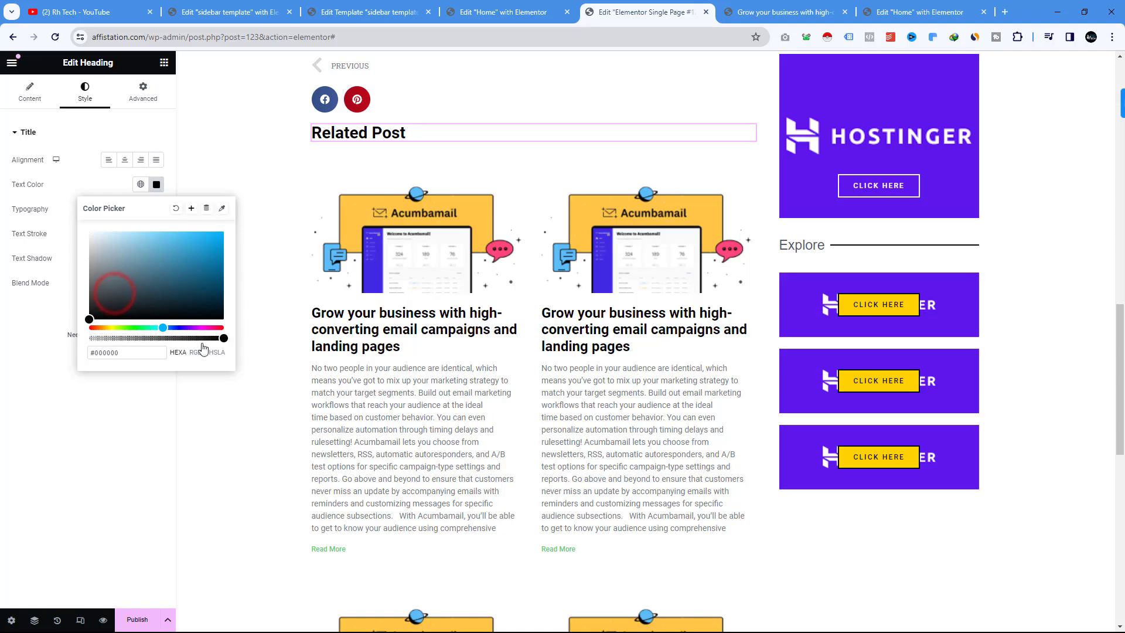
# Publish the single page template with its display condition set to include all Posts
pyautogui.scroll(-10, 458, 336)
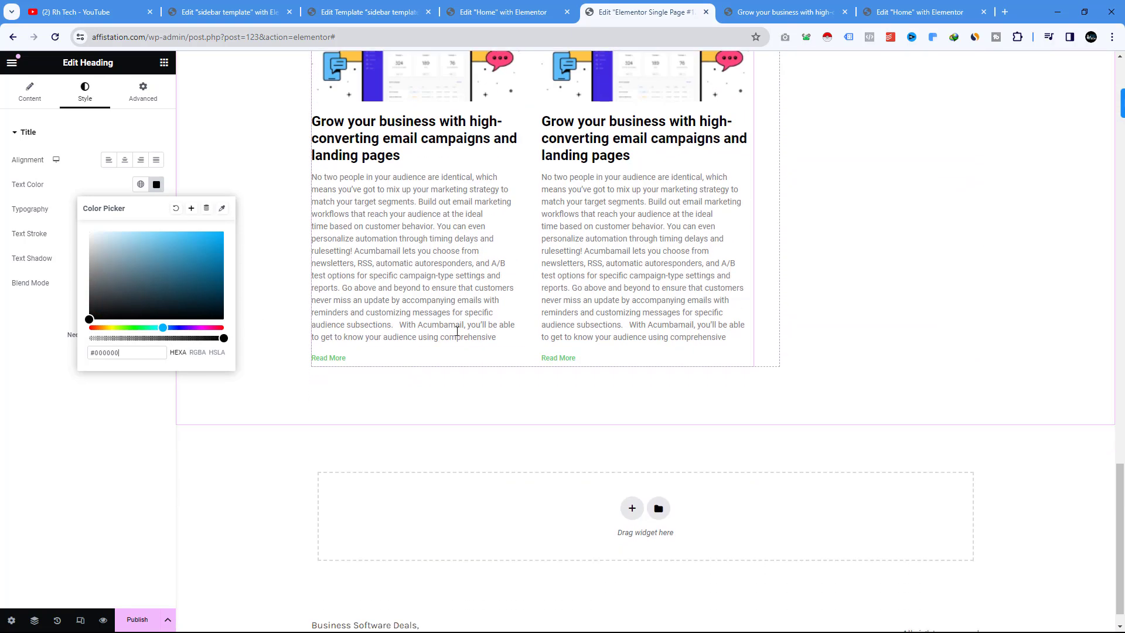
pyautogui.click(139, 629)
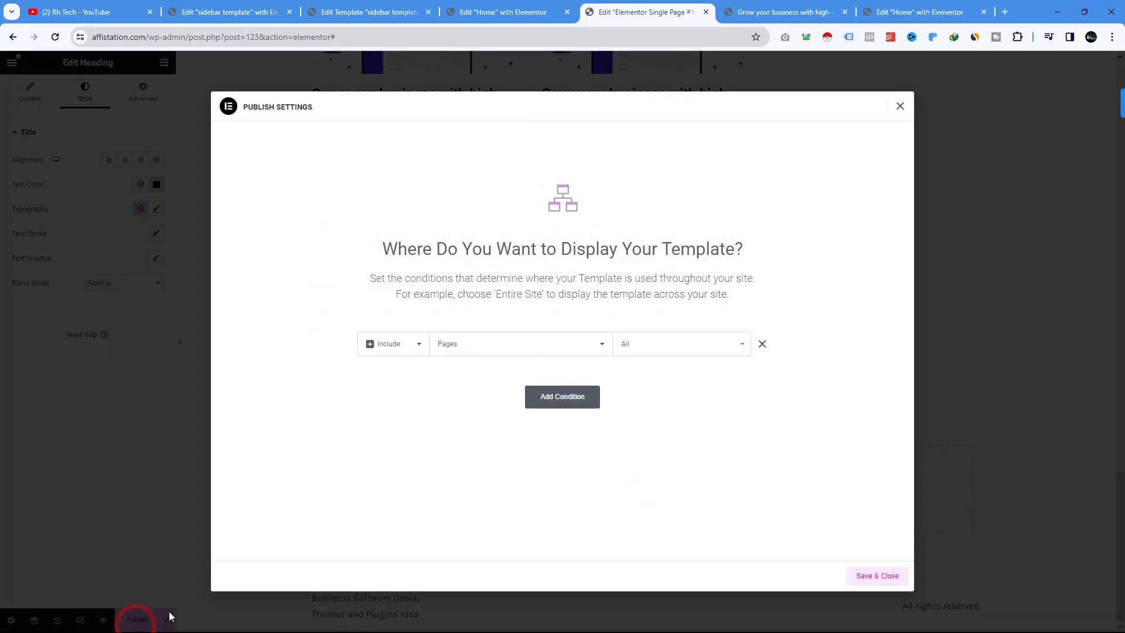
pyautogui.click(523, 348)
pyautogui.click(498, 349)
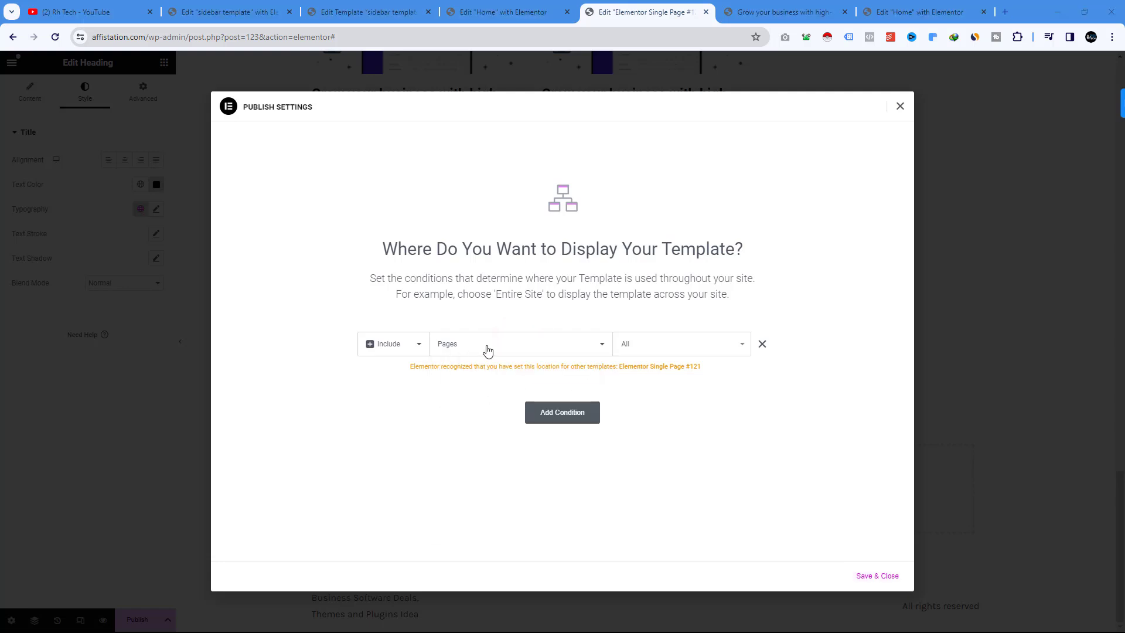
pyautogui.click(487, 347)
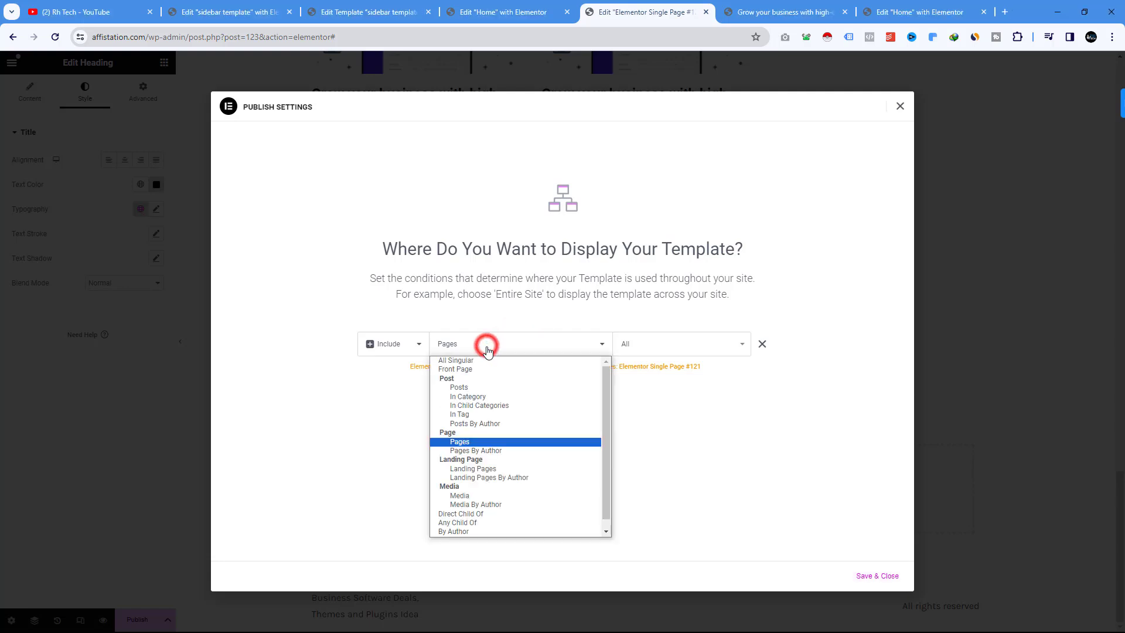
pyautogui.click(469, 388)
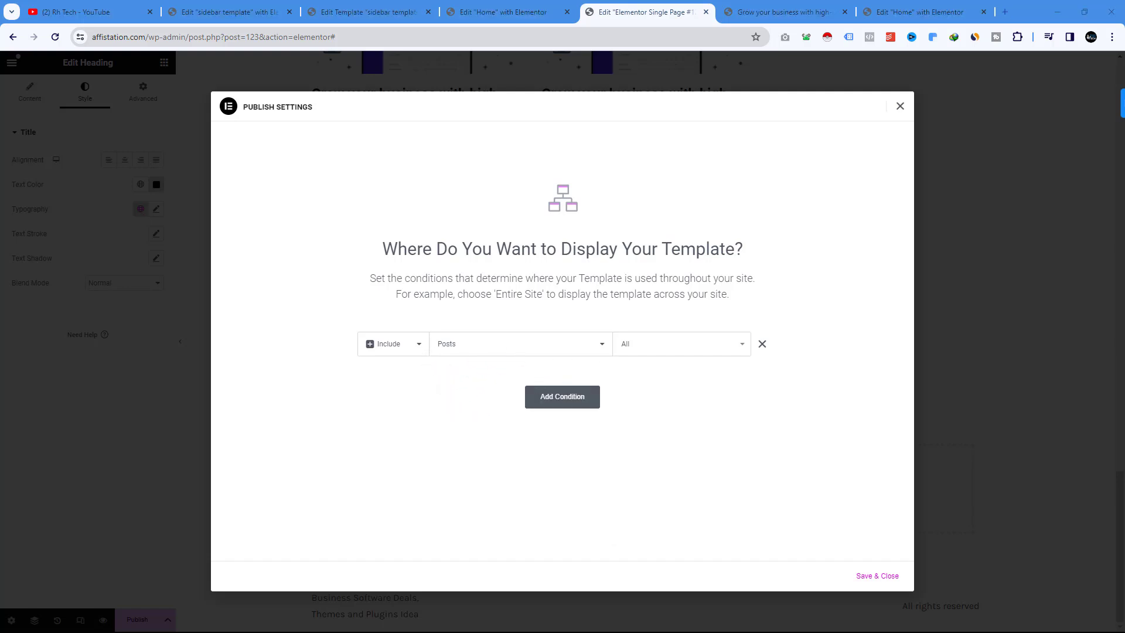
pyautogui.click(884, 582)
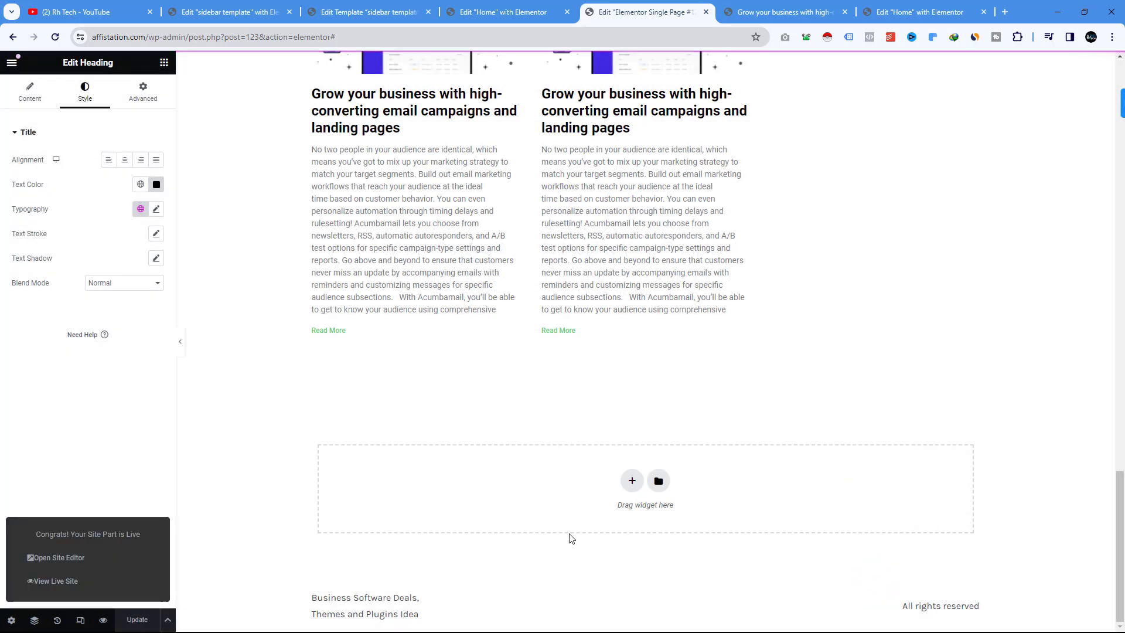
# Switch to the live post about growing a business with email campaigns and reload it to apply the published template
pyautogui.click(478, 13)
pyautogui.click(344, 13)
pyautogui.click(234, 13)
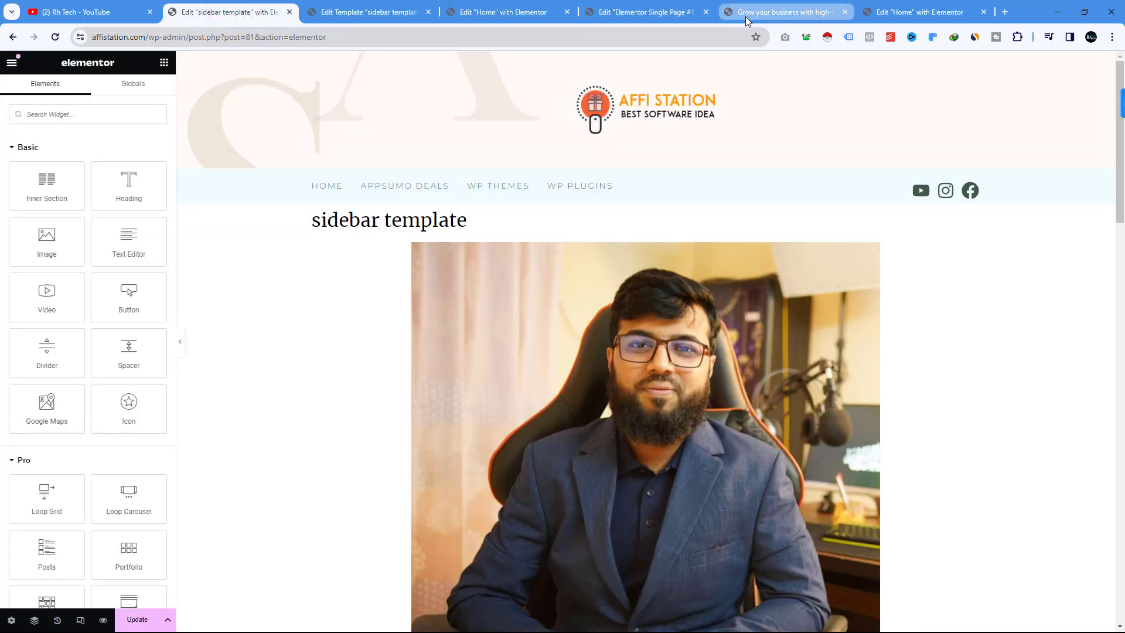
pyautogui.click(769, 16)
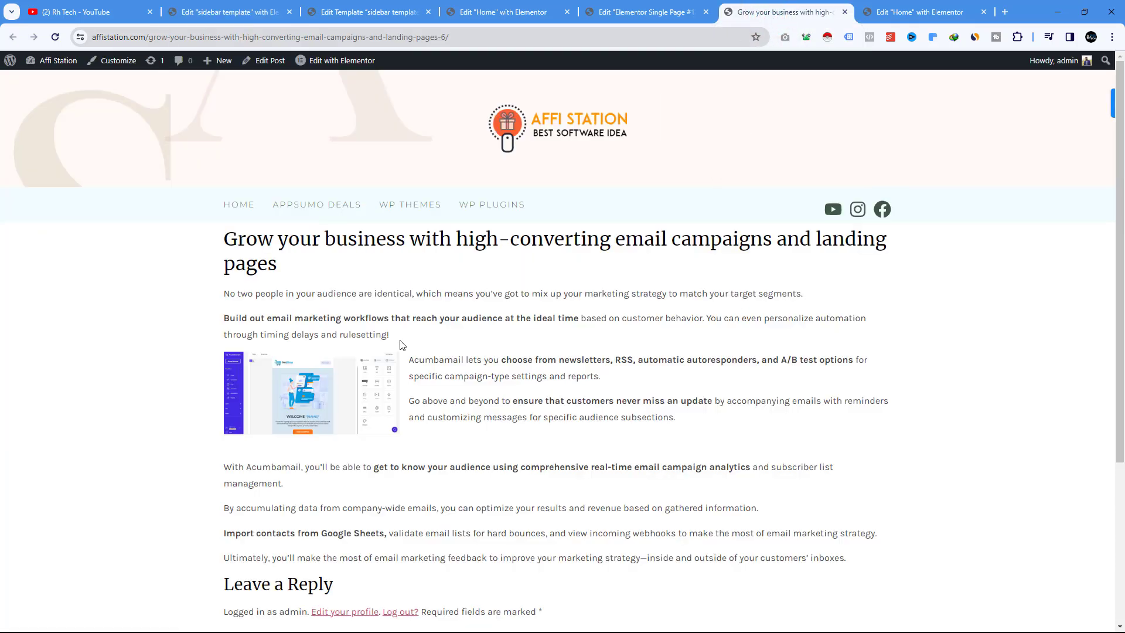
pyautogui.scroll(-3, 402, 344)
pyautogui.scroll(3, 388, 350)
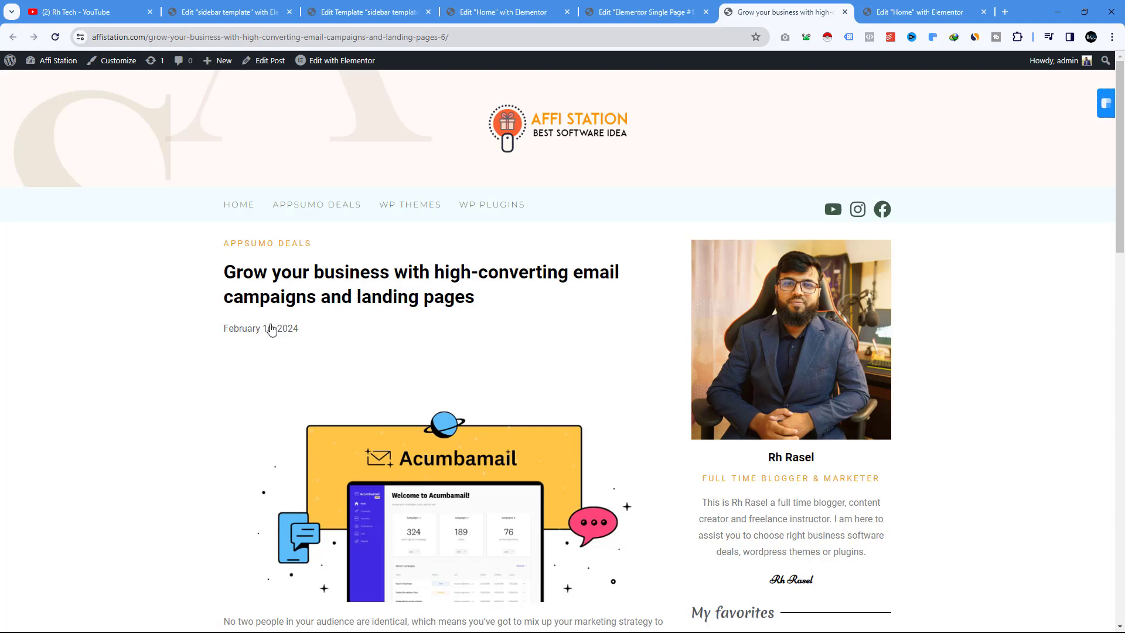
# Examine the live post's layout from the title and featured image through the sidebar, share buttons and Related Post section
pyautogui.scroll(-15, 322, 275)
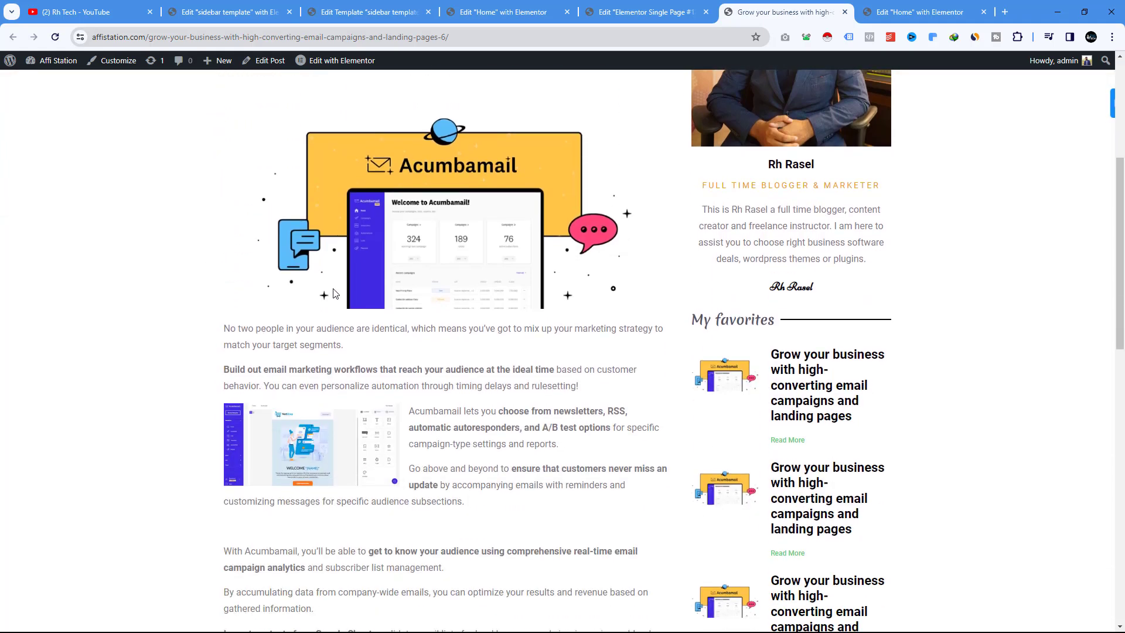
pyautogui.scroll(-5, 333, 288)
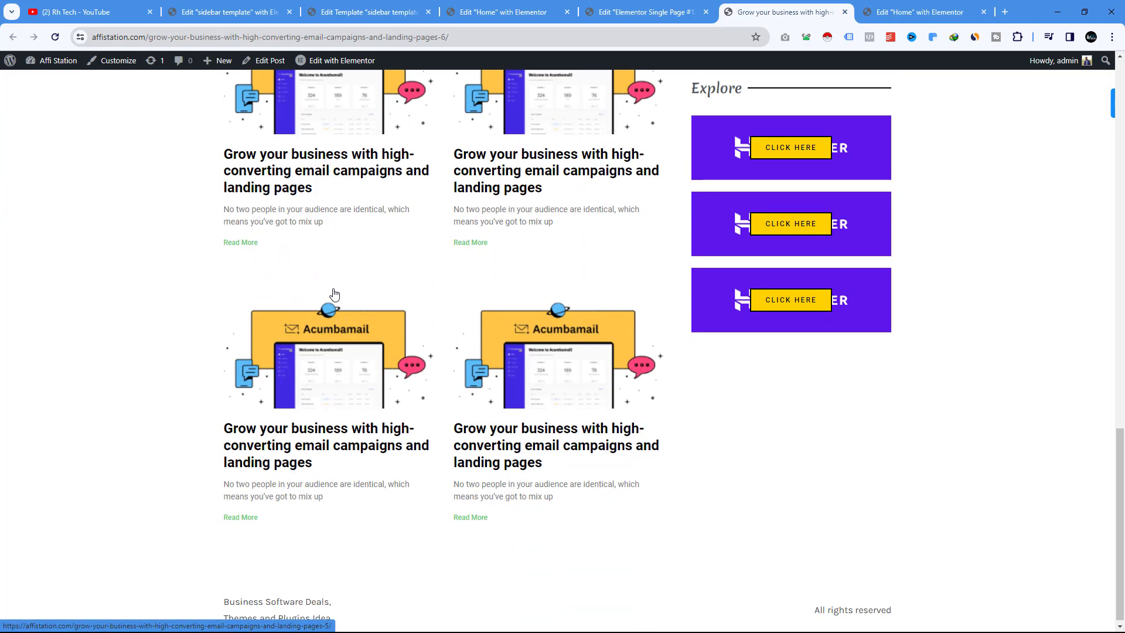
pyautogui.scroll(3, 334, 290)
pyautogui.scroll(-3, 336, 293)
pyautogui.scroll(20, 336, 293)
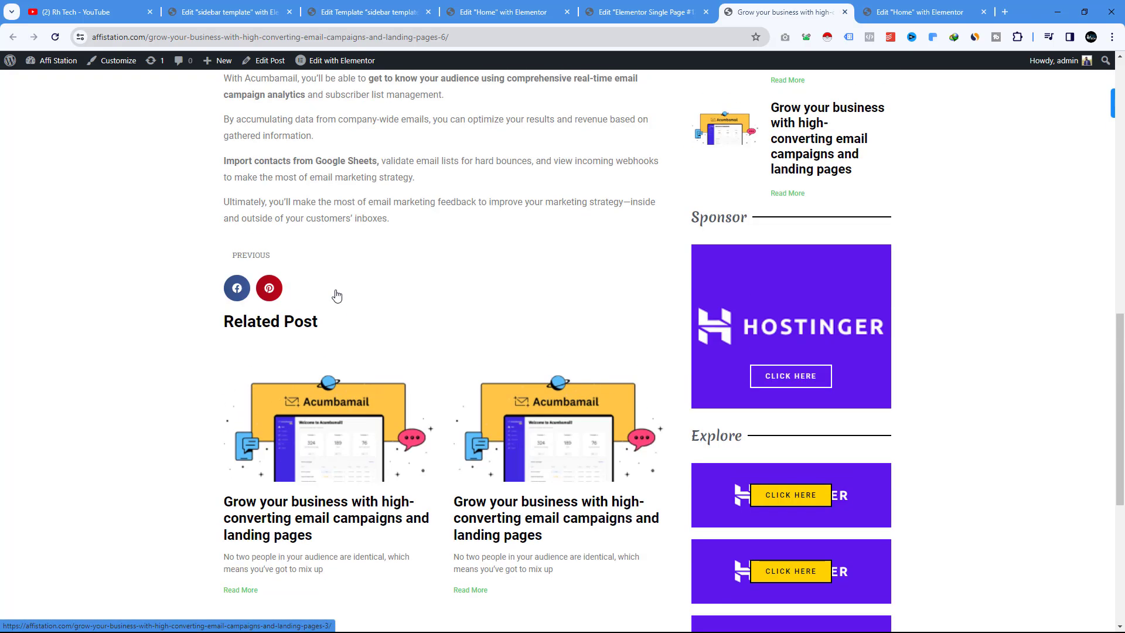
pyautogui.scroll(-10, 336, 293)
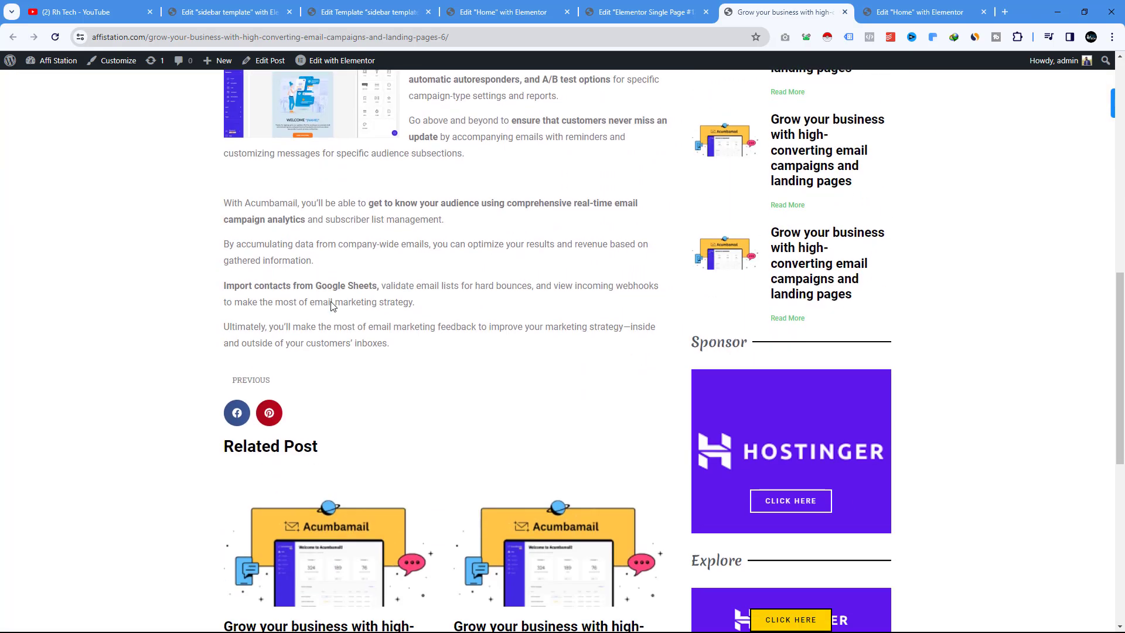
pyautogui.scroll(1, 369, 345)
pyautogui.scroll(-1, 370, 345)
pyautogui.scroll(20, 924, 259)
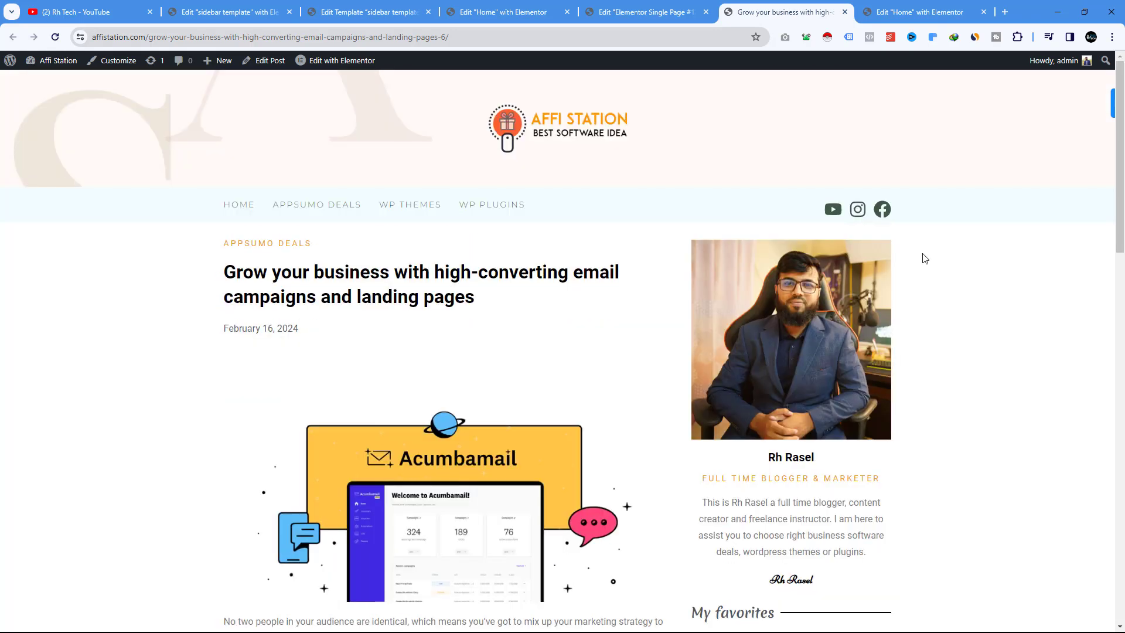
pyautogui.scroll(-15, 490, 344)
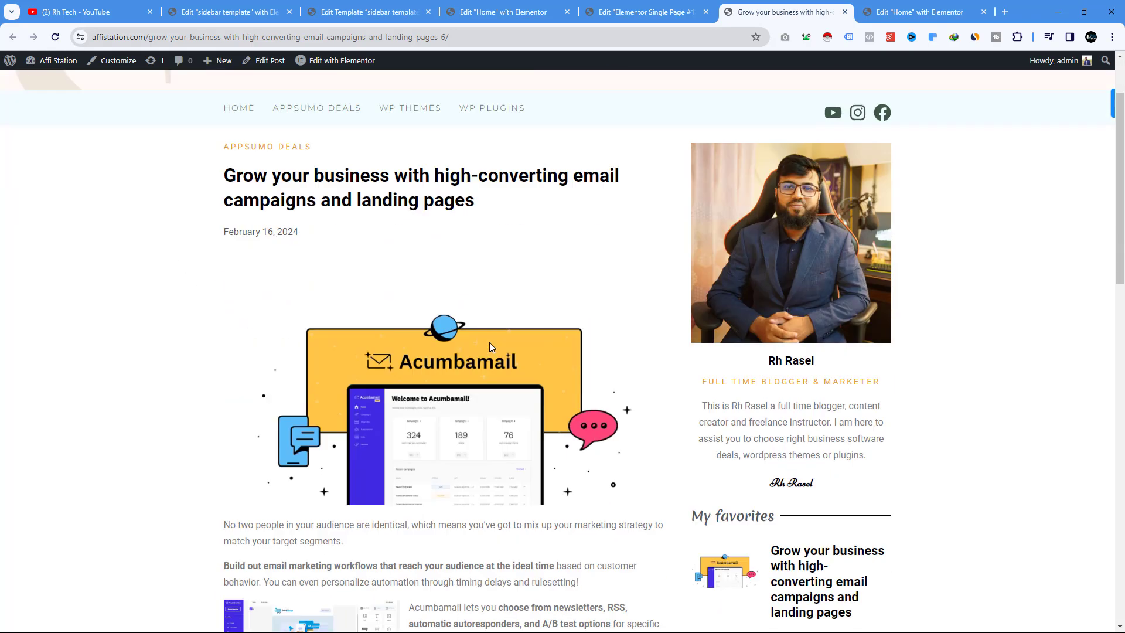
pyautogui.scroll(15, 490, 345)
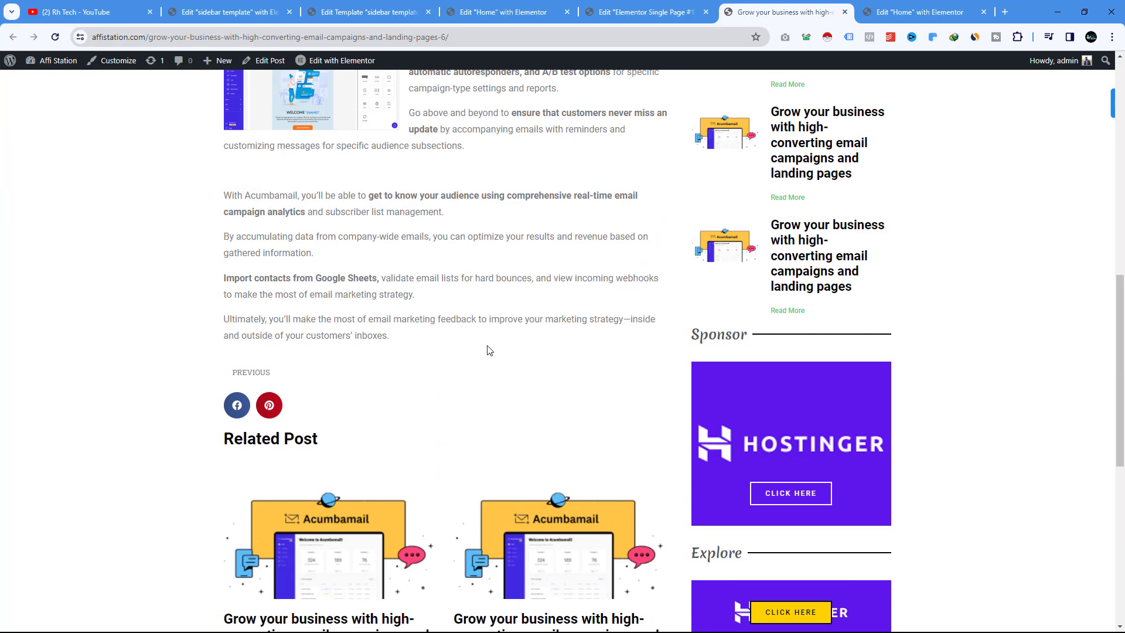